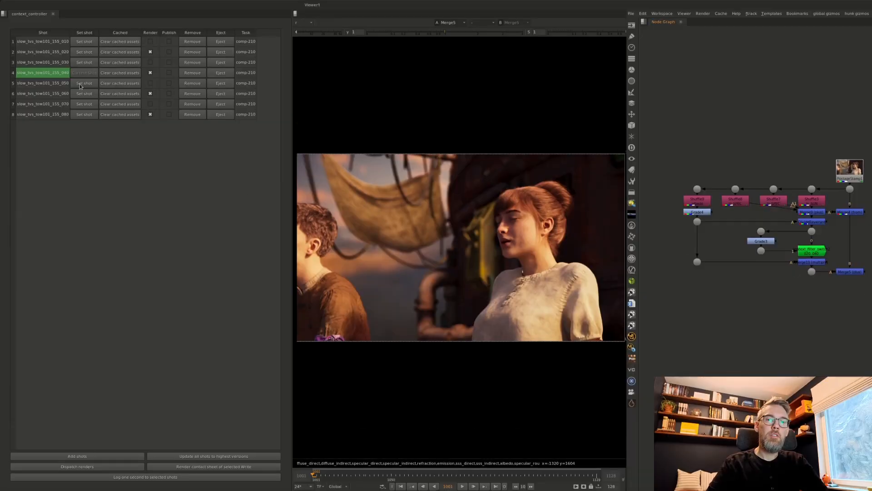
Step: Switch the current shot to slow_tvs_tow101_155_060, check the context filter switch node, and switch to slow_tvs_tow101_155_080
{"action": "left_click", "coordinate": [84, 93]}
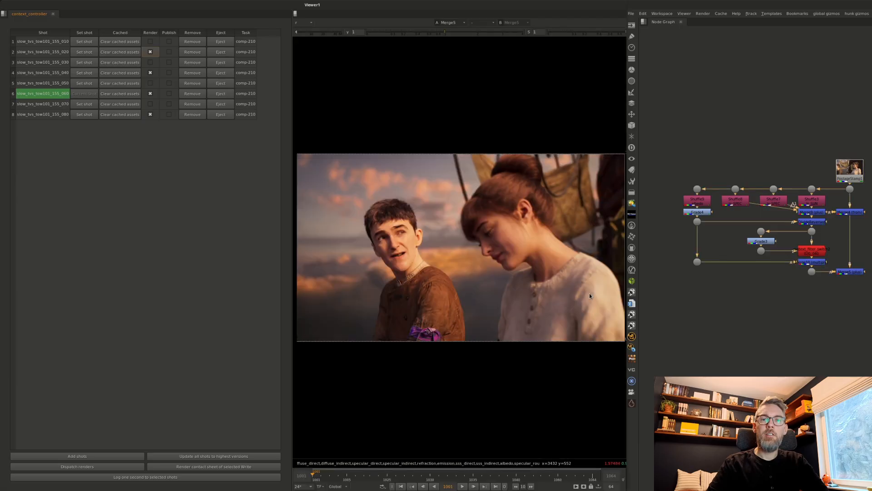
{"action": "left_click", "coordinate": [822, 254]}
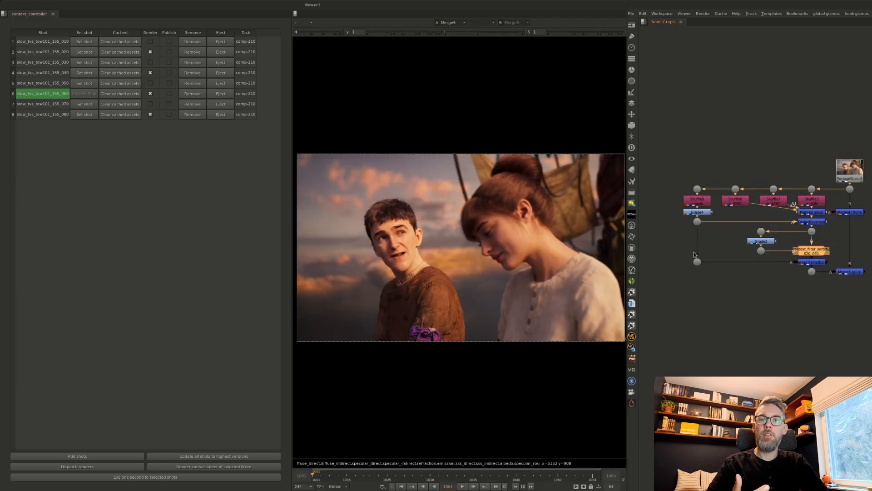
{"action": "left_click", "coordinate": [84, 114]}
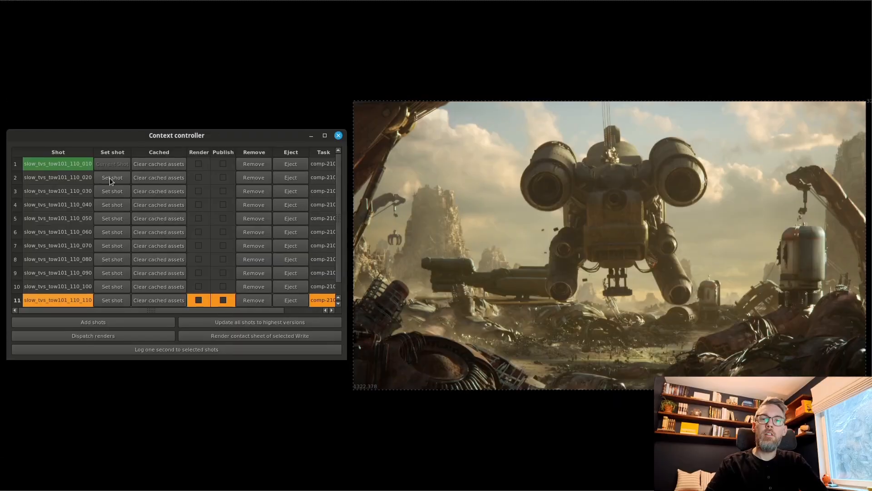
Step: Switch between shots 010, 020, 030 and 040 of sequence tow101_110 to view each one's comp
{"action": "left_click", "coordinate": [110, 178]}
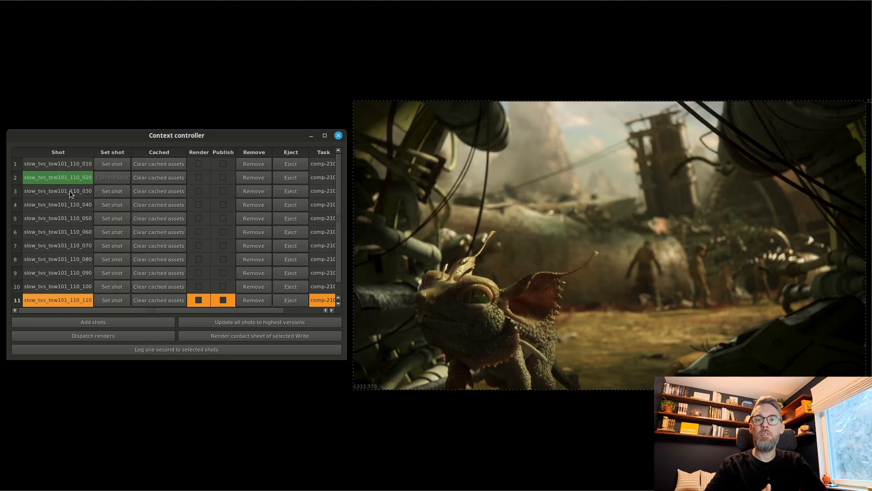
{"action": "left_click", "coordinate": [103, 166]}
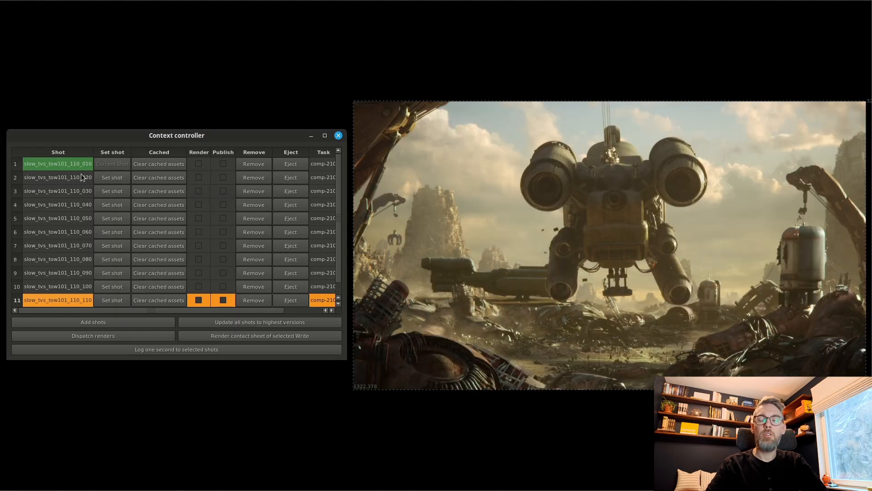
{"action": "left_click", "coordinate": [107, 178]}
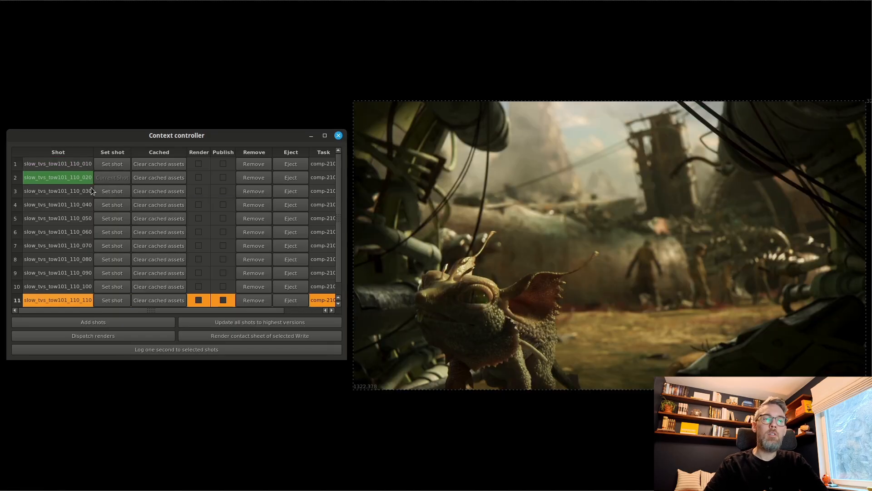
{"action": "left_click", "coordinate": [108, 191]}
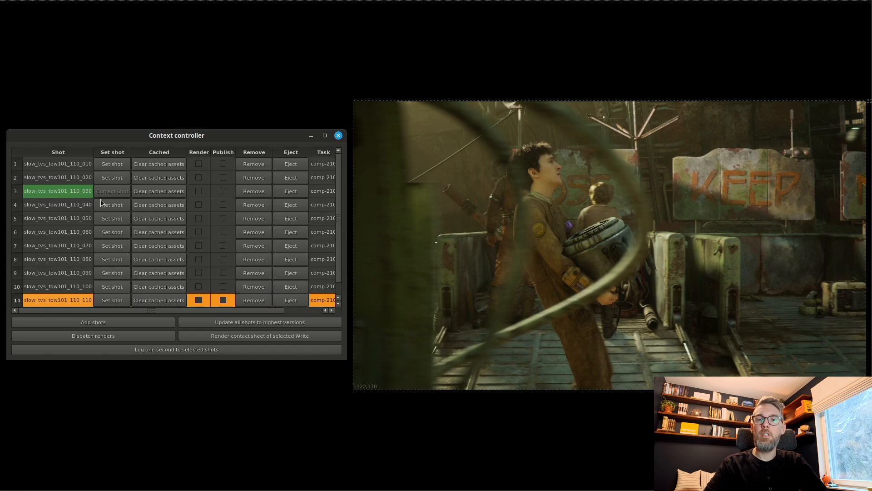
{"action": "left_click", "coordinate": [109, 205]}
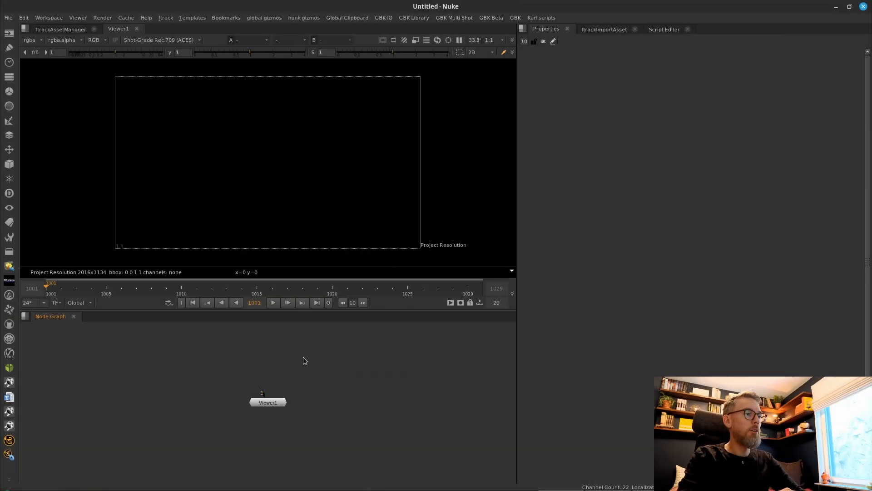
Step: Add a Context controller [GBK] node to the empty script
{"action": "key", "text": "Tab"}
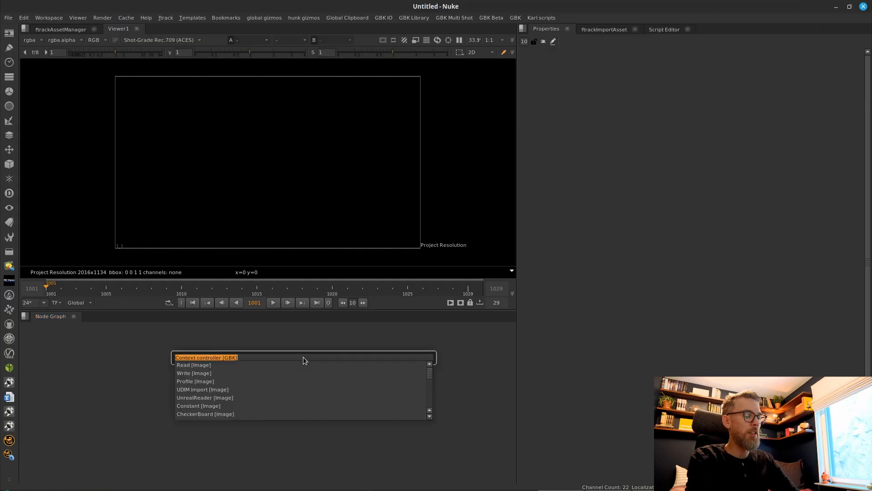
{"action": "type", "text": "context"}
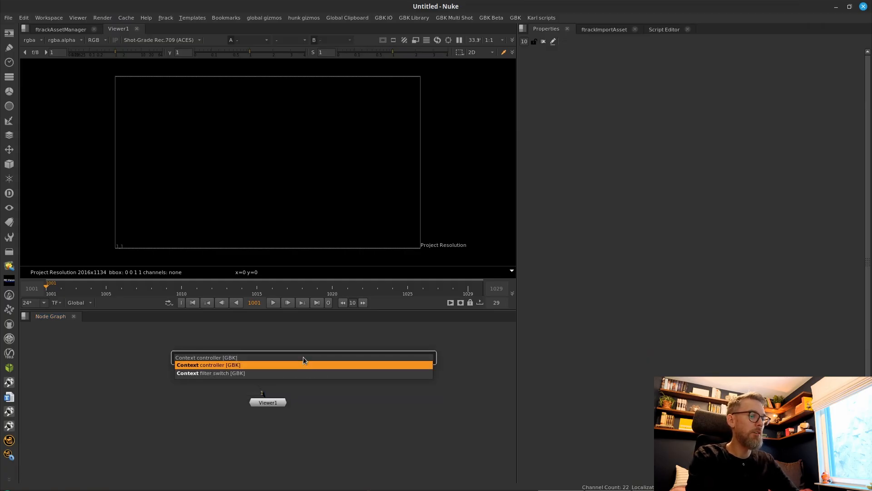
{"action": "key", "text": "Return"}
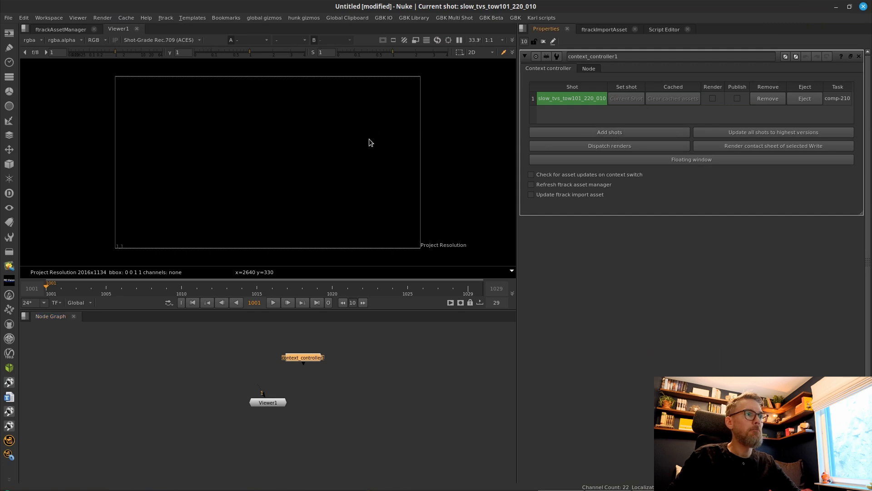
Step: Enlarge the task picker and browse sequence 220 to select the comp-210 task of shot 010
{"action": "left_click_drag", "start_coordinate": [412, 101], "coordinate": [324, 75]}
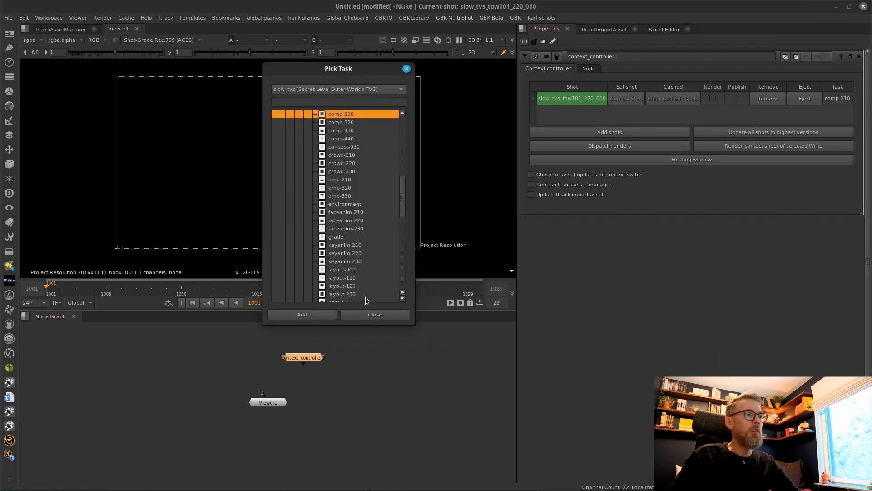
{"action": "left_click_drag", "start_coordinate": [373, 324], "coordinate": [373, 490]}
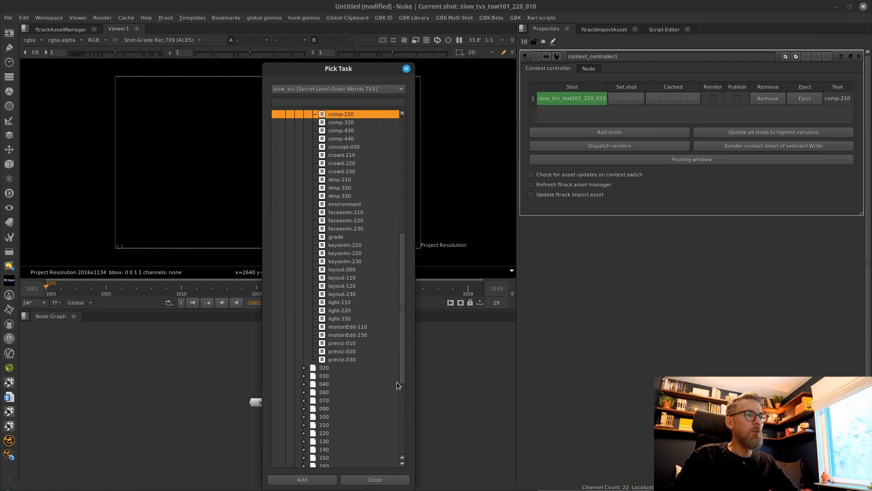
{"action": "left_click_drag", "start_coordinate": [401, 364], "coordinate": [402, 334]}
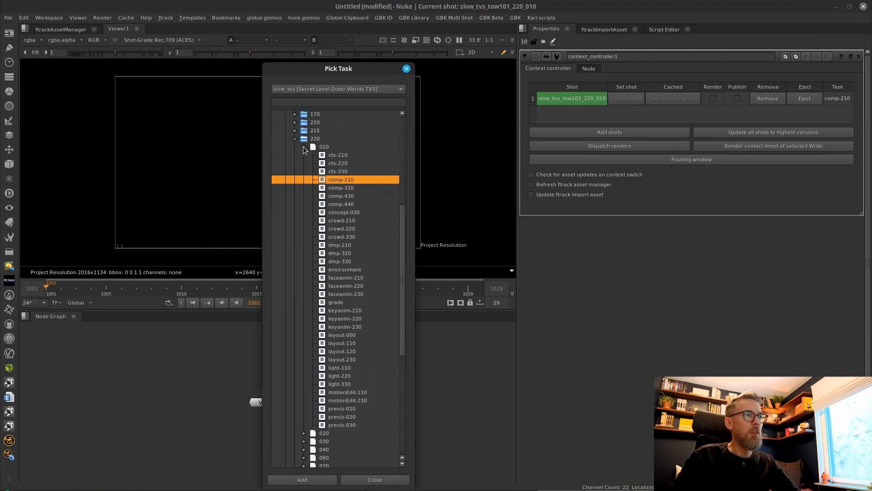
{"action": "left_click", "coordinate": [304, 147]}
{"action": "double_click", "coordinate": [324, 319]}
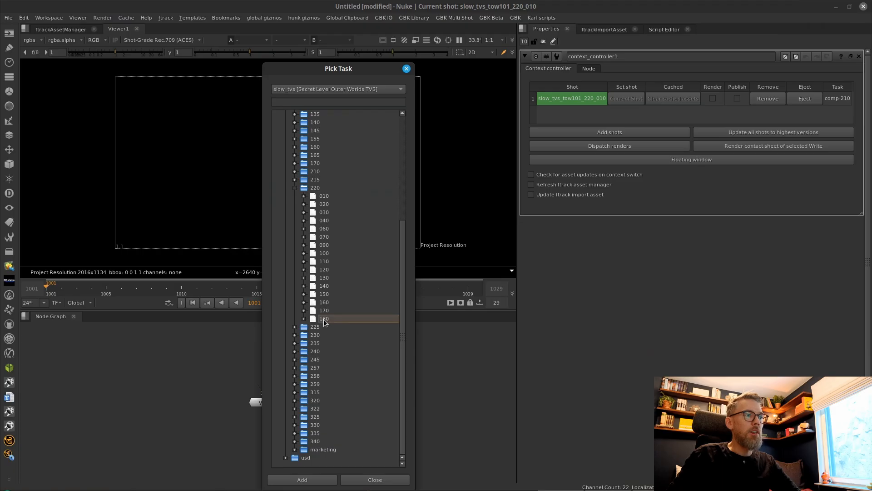
{"action": "left_click_drag", "start_coordinate": [325, 296], "coordinate": [328, 200]}
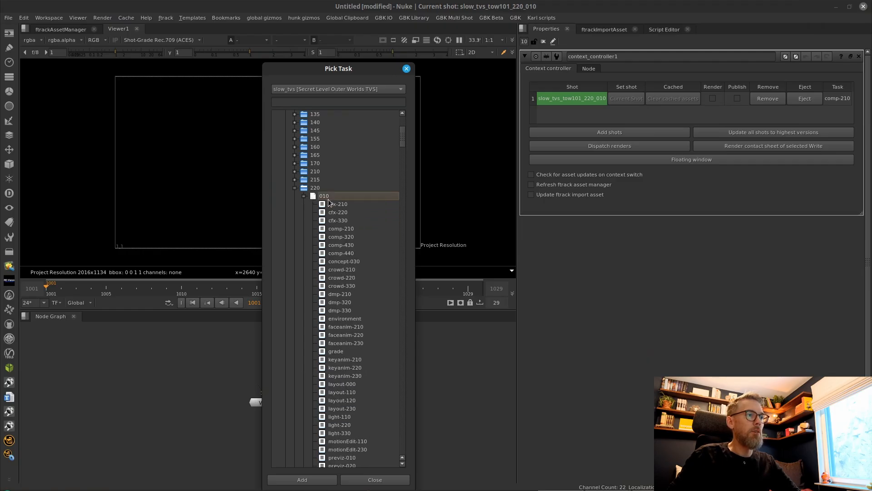
{"action": "left_click", "coordinate": [342, 229]}
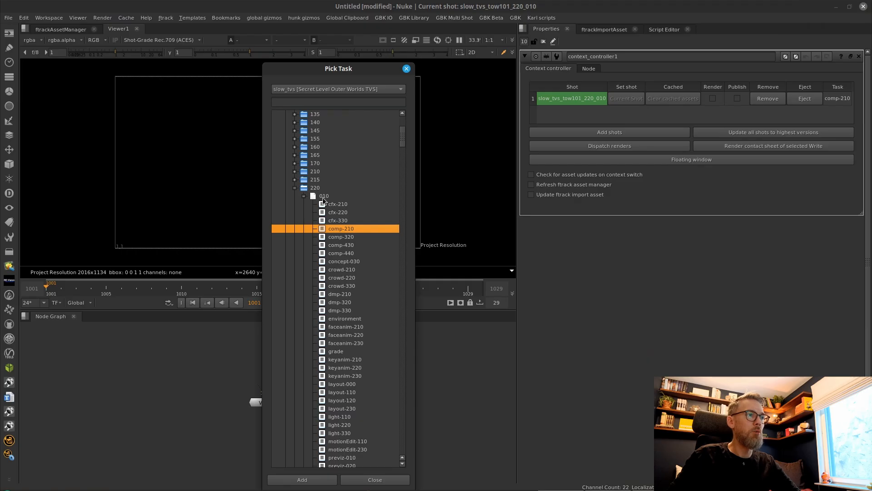
Step: Filter the tasks by "comp-21" and add the comp-210 tasks of all sequence 220 shots, 010 through 180, to the context controller
{"action": "left_click", "coordinate": [284, 101]}
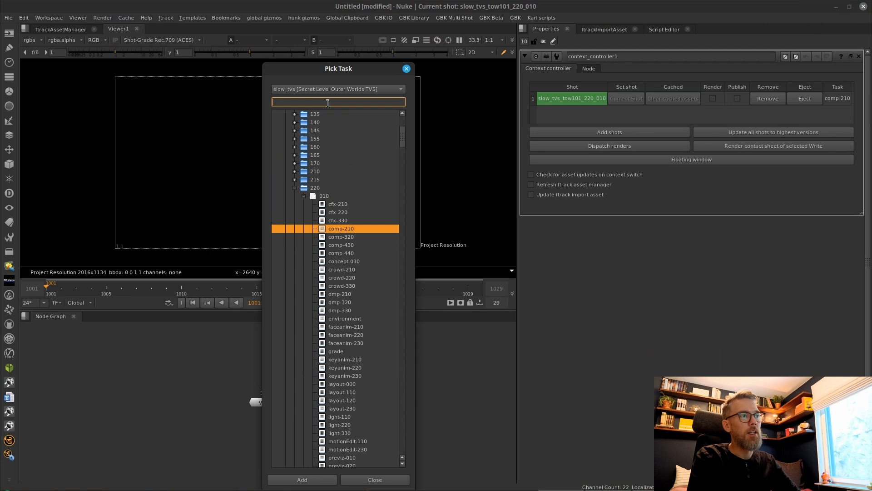
{"action": "type", "text": "comp"}
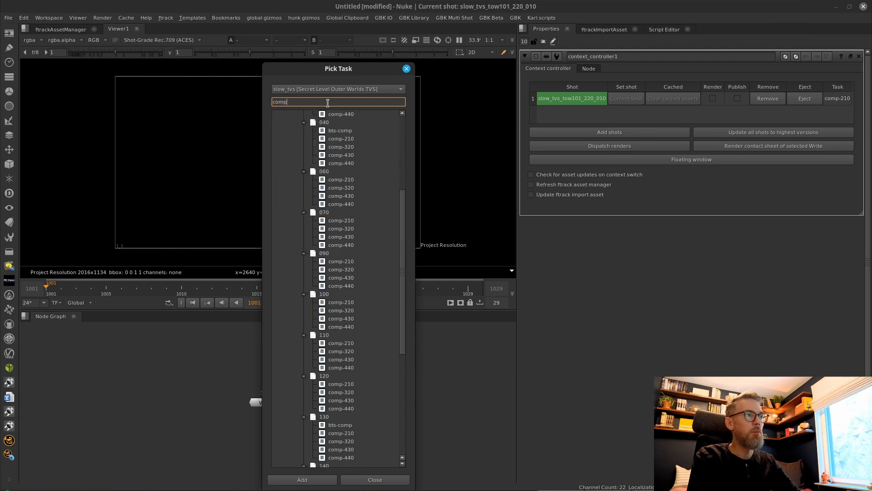
{"action": "type", "text": "-21"}
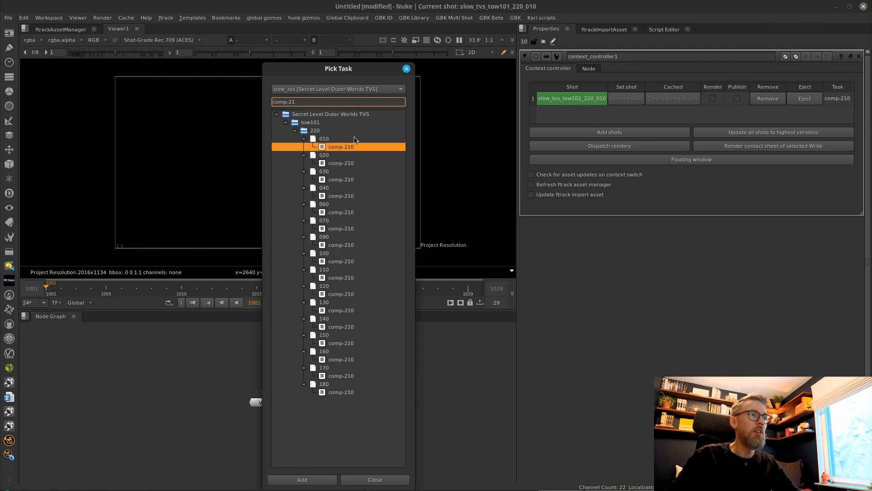
{"action": "left_click", "coordinate": [343, 146]}
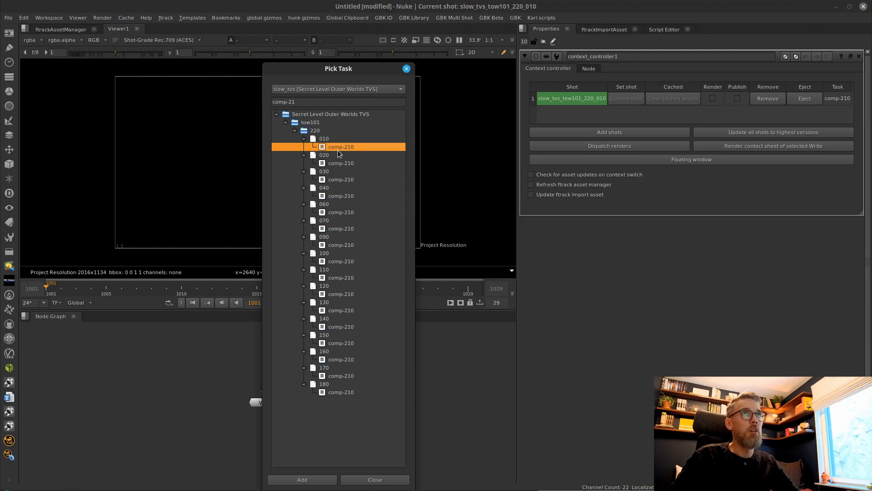
{"action": "left_click", "coordinate": [341, 393], "text": "shift"}
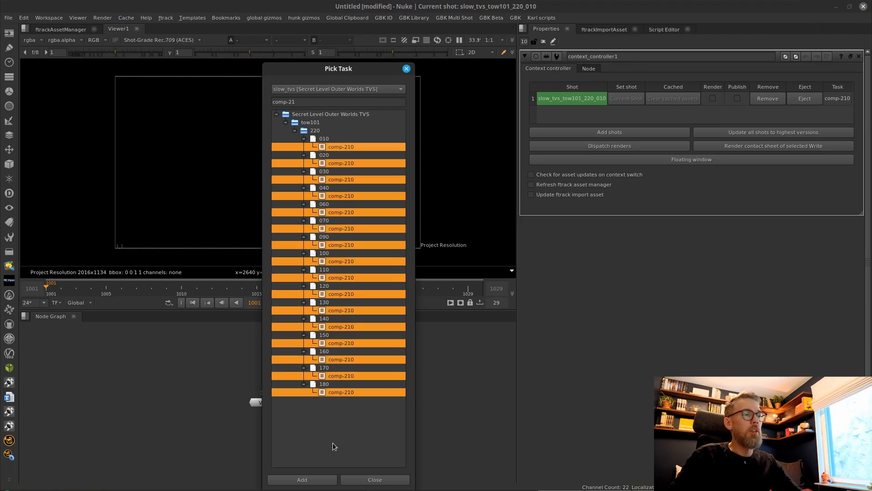
{"action": "left_click", "coordinate": [314, 482]}
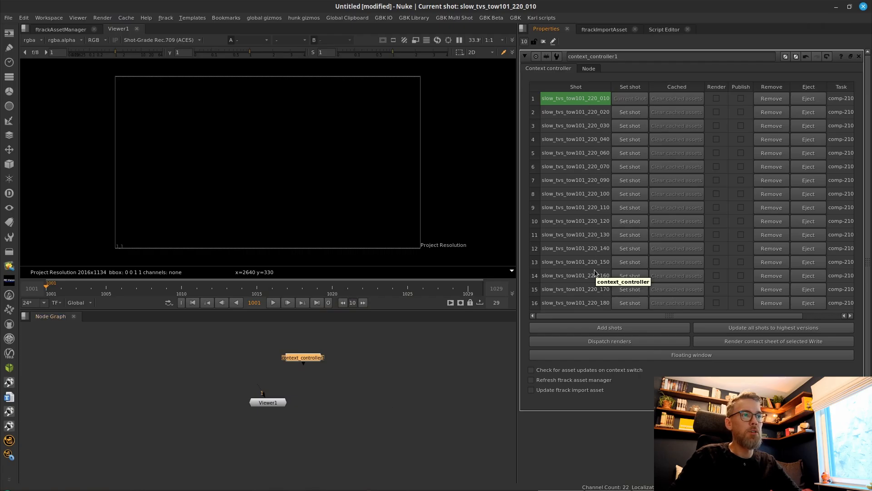
Step: Remove shot slow_tvs_tow101_220_180 from the context controller's shot list and deselect the controller node
{"action": "left_click", "coordinate": [578, 303]}
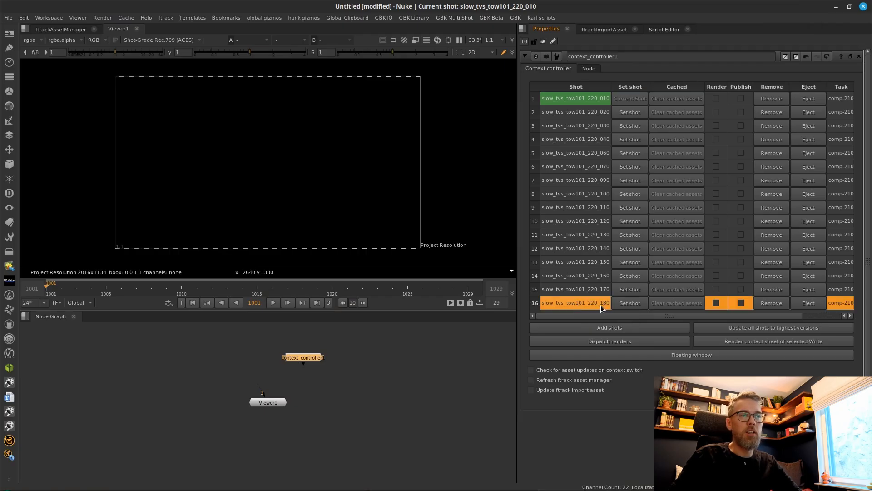
{"action": "left_click", "coordinate": [771, 303]}
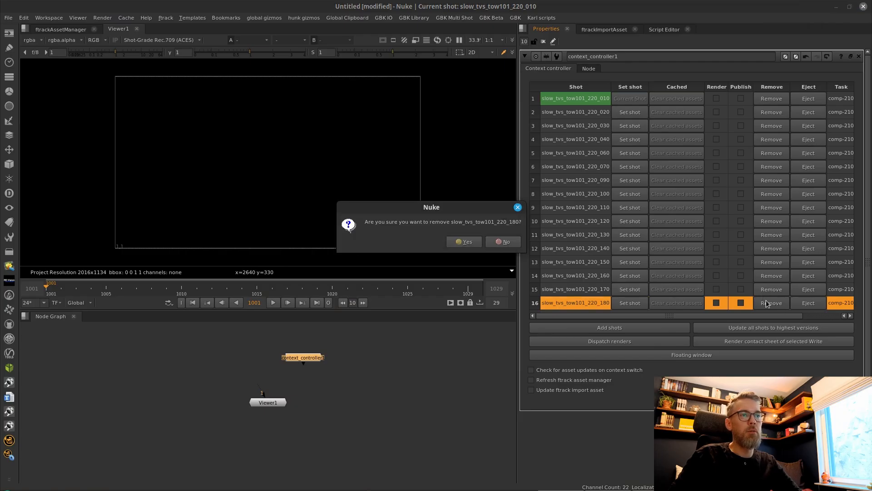
{"action": "left_click", "coordinate": [462, 242]}
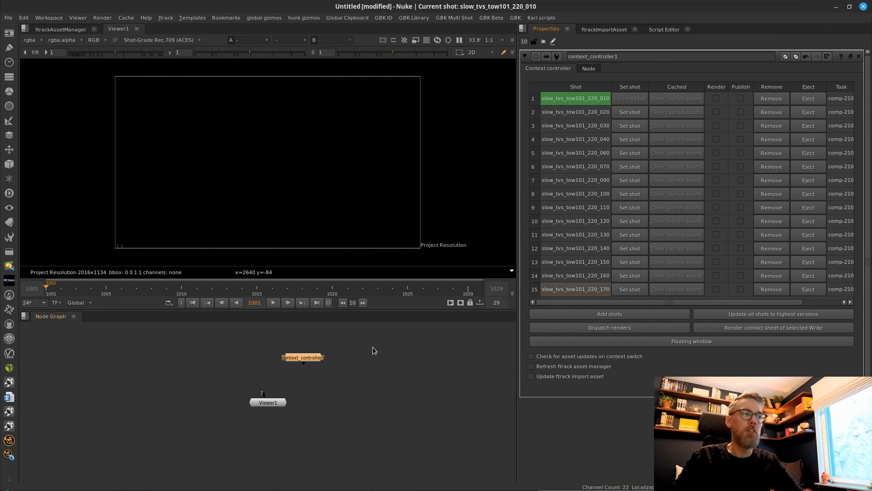
{"action": "left_click", "coordinate": [349, 380]}
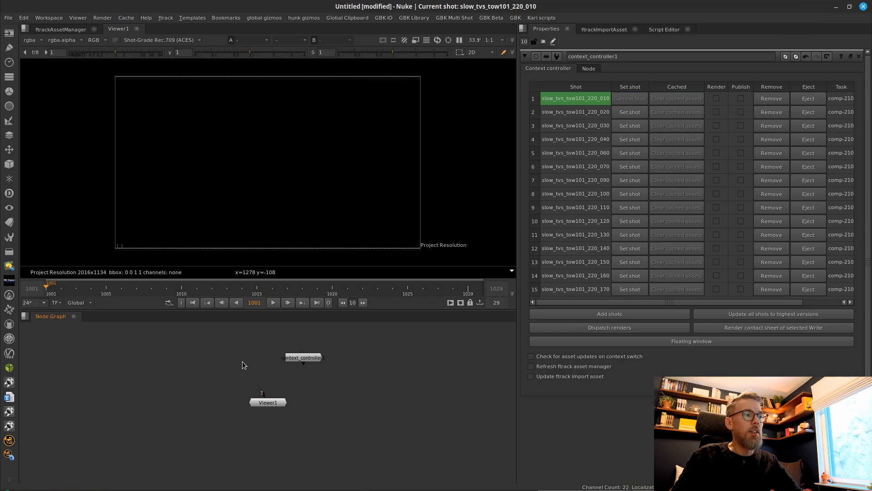
Step: Import the beauty_acescg component of the All asset through ftrack as context based, and place its node left of the context controller
{"action": "left_click", "coordinate": [604, 29]}
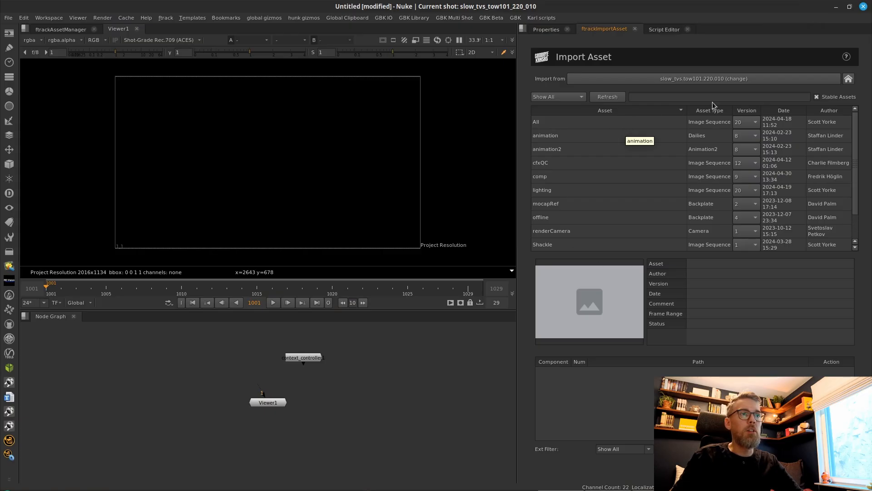
{"action": "left_click", "coordinate": [557, 124]}
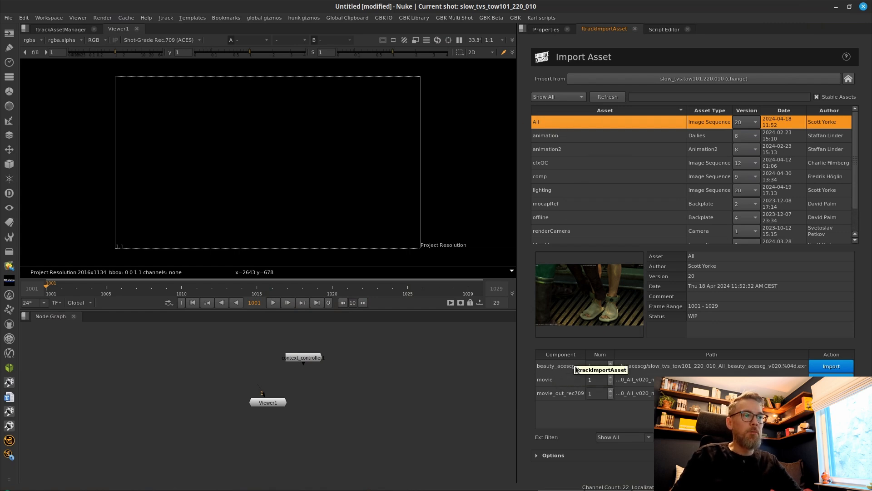
{"action": "left_click", "coordinate": [538, 456]}
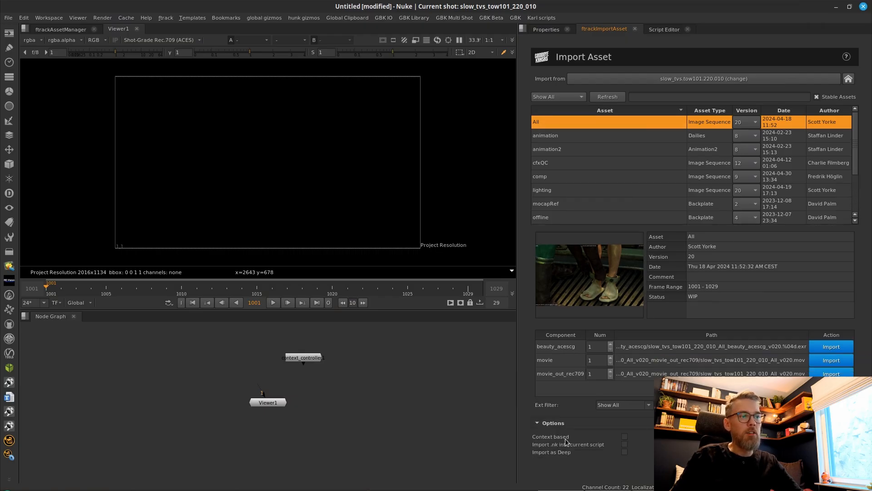
{"action": "left_click", "coordinate": [624, 436]}
{"action": "left_click", "coordinate": [827, 350]}
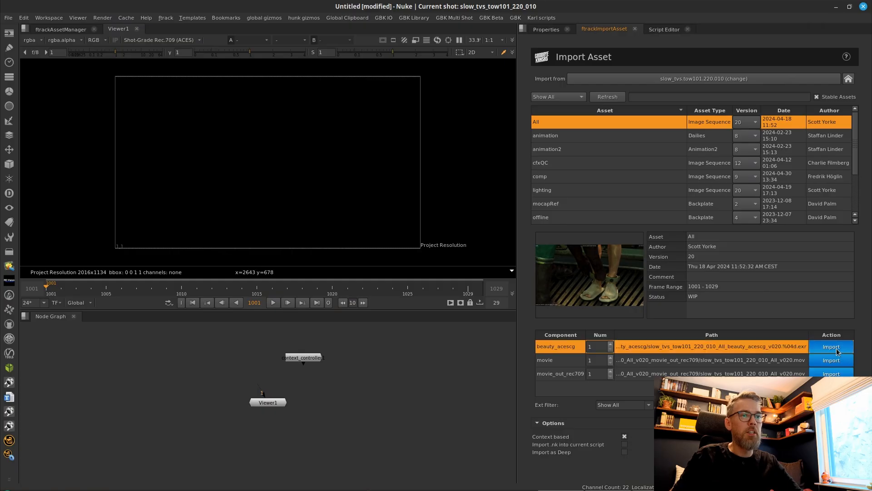
{"action": "left_click", "coordinate": [268, 373]}
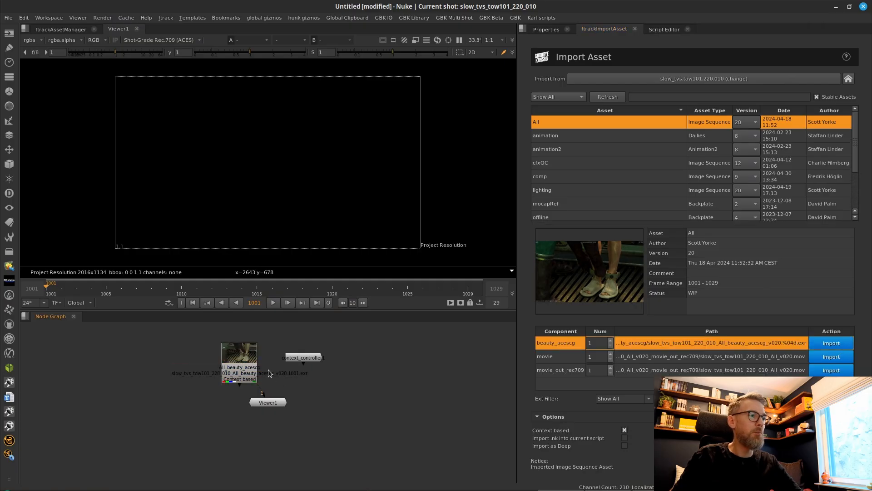
{"action": "left_click_drag", "start_coordinate": [232, 371], "coordinate": [185, 352]}
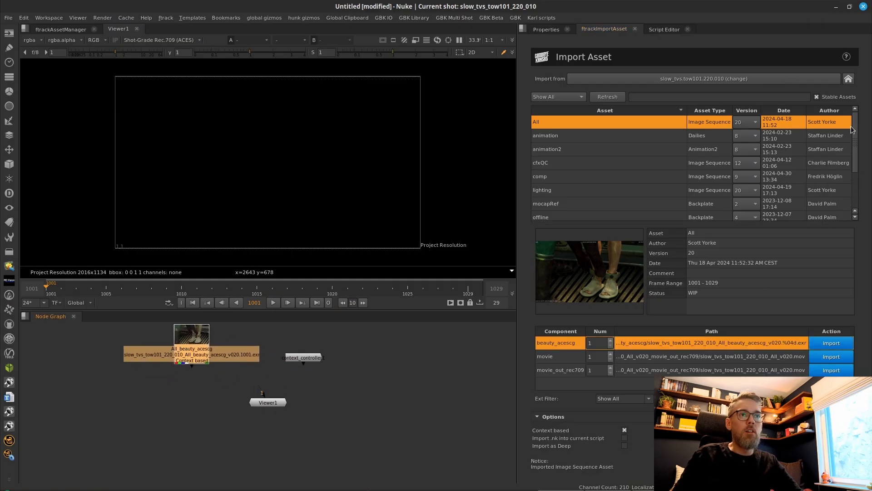
Step: Import the beauty_acescg component of the Vol asset as a context-based image sequence
{"action": "scroll", "coordinate": [850, 175], "scroll_direction": "down", "scroll_amount": 1}
{"action": "left_click", "coordinate": [539, 214]}
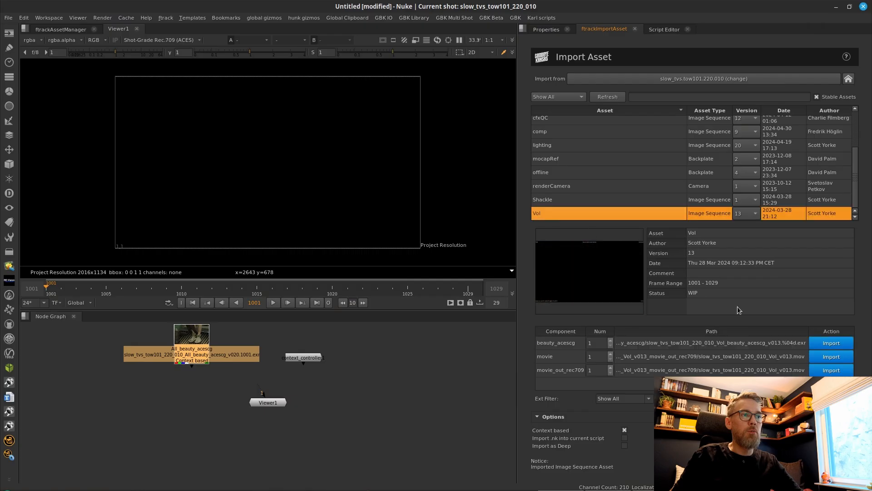
{"action": "left_click", "coordinate": [831, 343]}
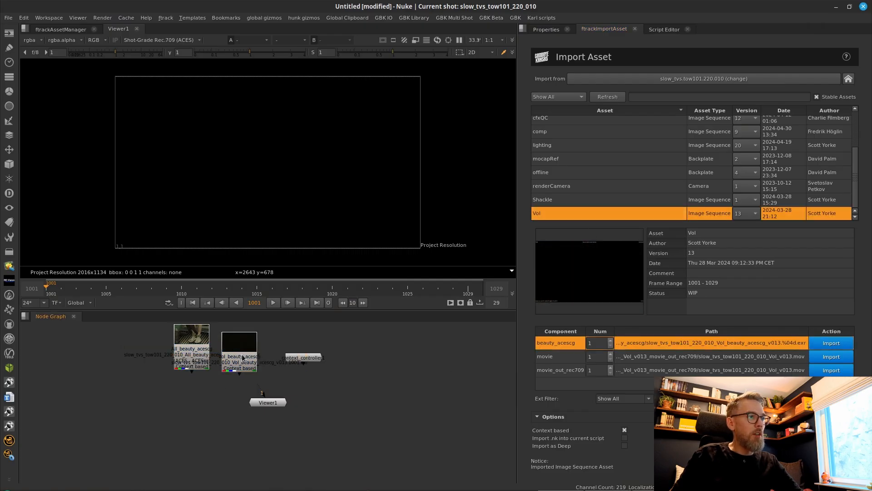
Step: Move the Vol read node below and to the left of the All read node and deselect it
{"action": "left_click_drag", "start_coordinate": [230, 366], "coordinate": [109, 432]}
{"action": "left_click", "coordinate": [190, 410]}
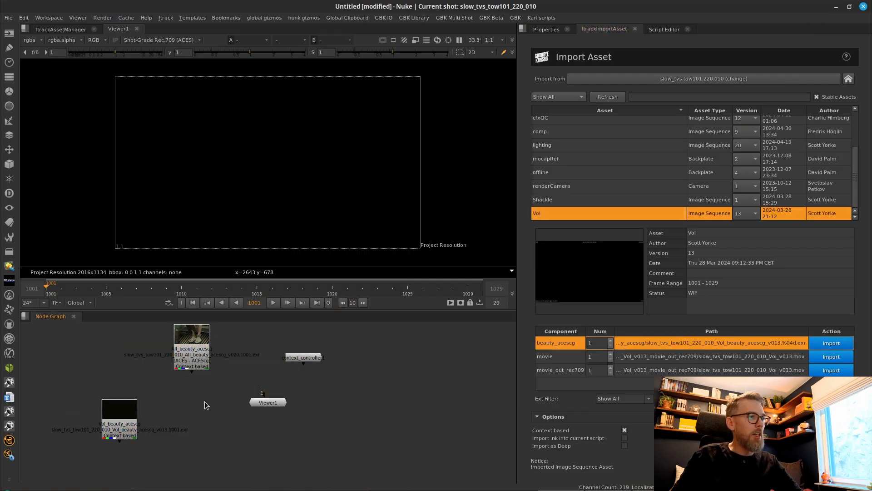
{"action": "left_click", "coordinate": [187, 362]}
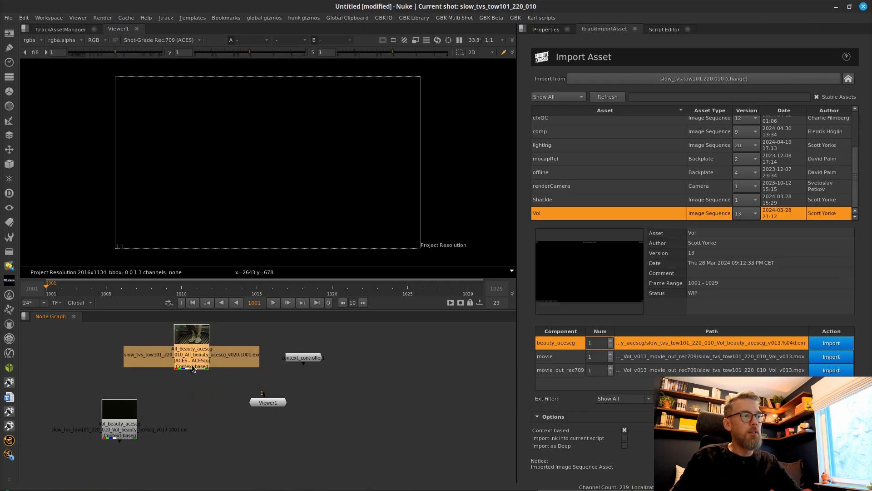
{"action": "left_click", "coordinate": [313, 359]}
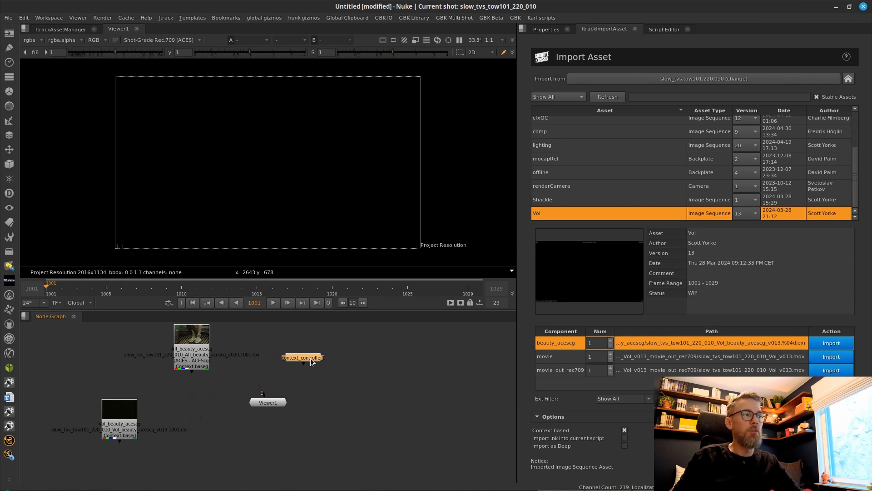
{"action": "left_click", "coordinate": [188, 359]}
{"action": "left_click", "coordinate": [122, 424]}
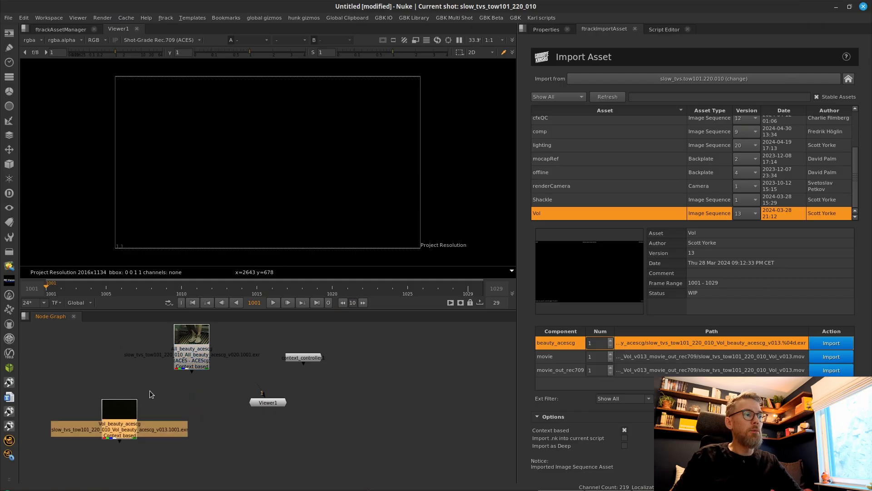
{"action": "left_click", "coordinate": [200, 345]}
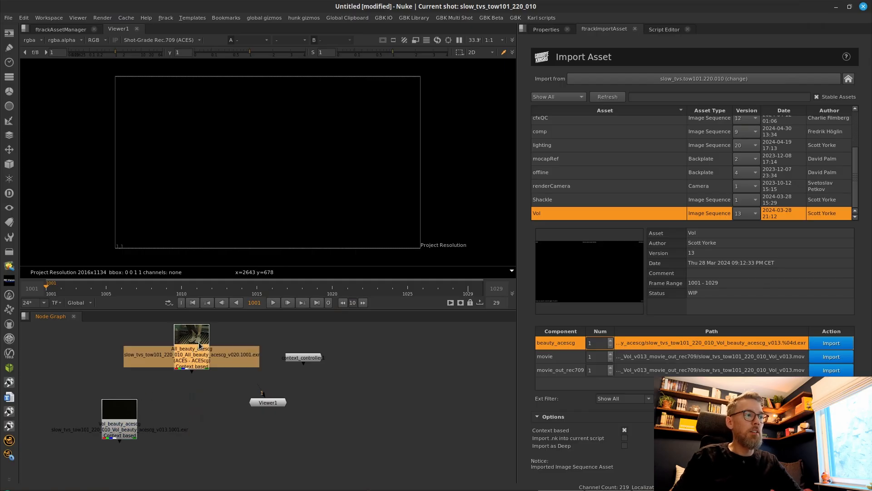
{"action": "left_click", "coordinate": [161, 413]}
Step: Merge the Vol render over the All render, align the Merge beneath the All node and view its result with the Viewer node below
{"action": "left_click", "coordinate": [120, 425]}
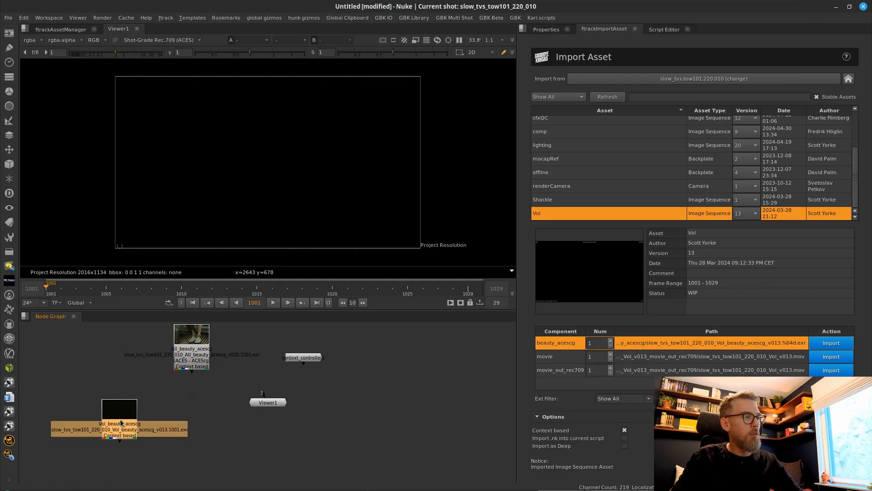
{"action": "key", "text": "m"}
{"action": "left_click_drag", "start_coordinate": [175, 408], "coordinate": [192, 362]}
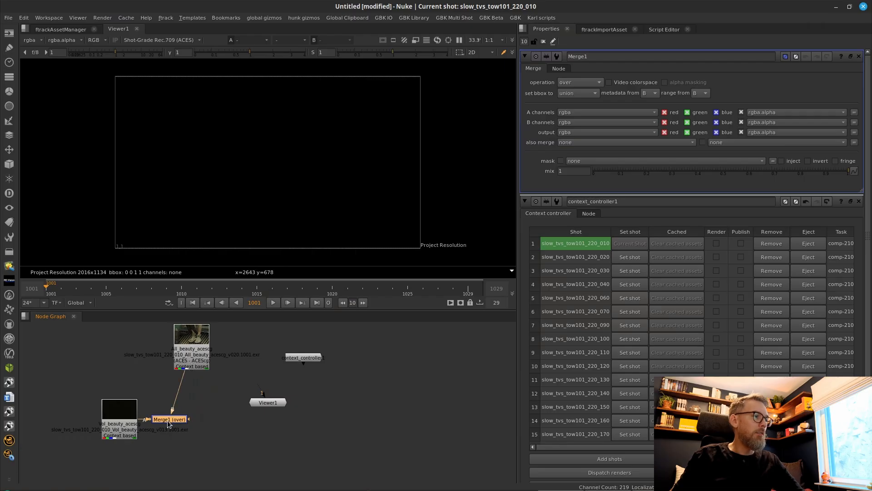
{"action": "left_click_drag", "start_coordinate": [167, 421], "coordinate": [197, 422]}
{"action": "key", "text": "1"}
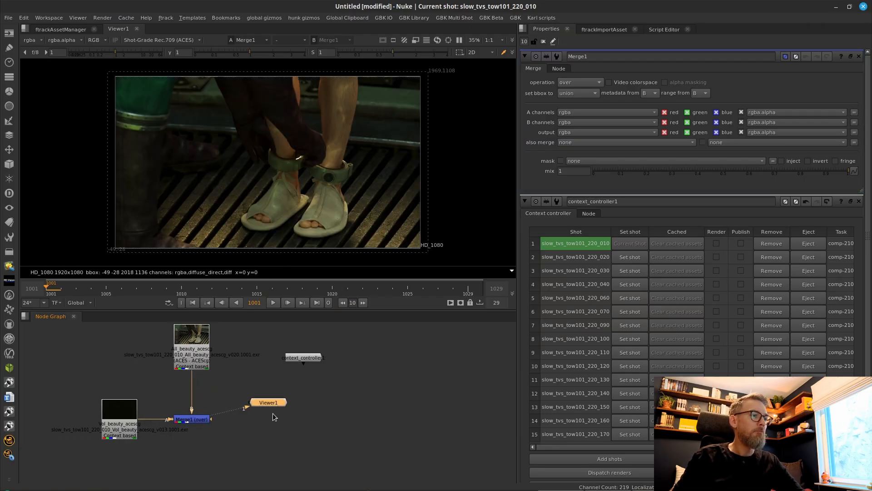
{"action": "left_click_drag", "start_coordinate": [274, 414], "coordinate": [237, 461]}
{"action": "left_click", "coordinate": [316, 407]}
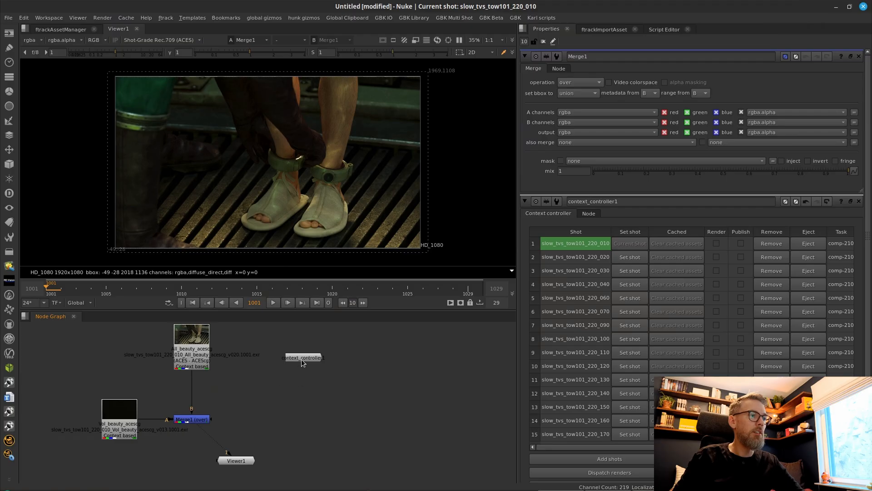
Step: Use the context controller to switch the current shot to slow_tvs_tow101_220_020, to slow_tvs_tow101_220_030 and back to slow_tvs_tow101_220_020
{"action": "double_click", "coordinate": [302, 359]}
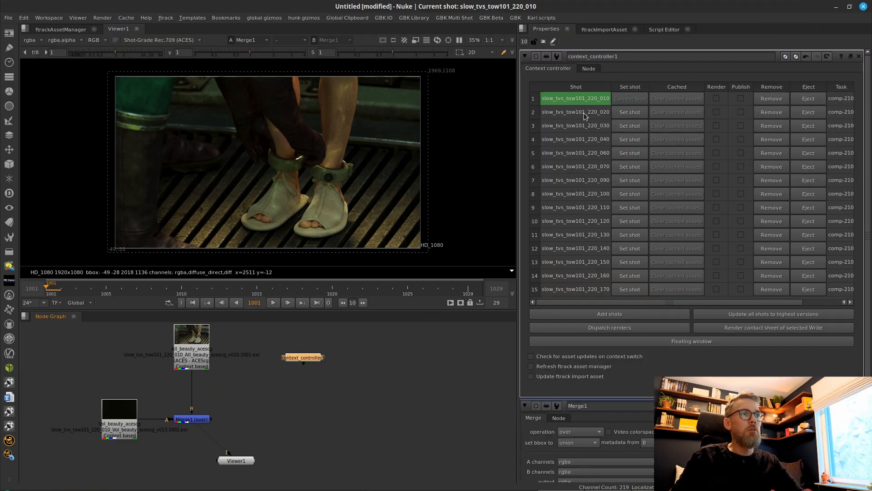
{"action": "left_click", "coordinate": [641, 113]}
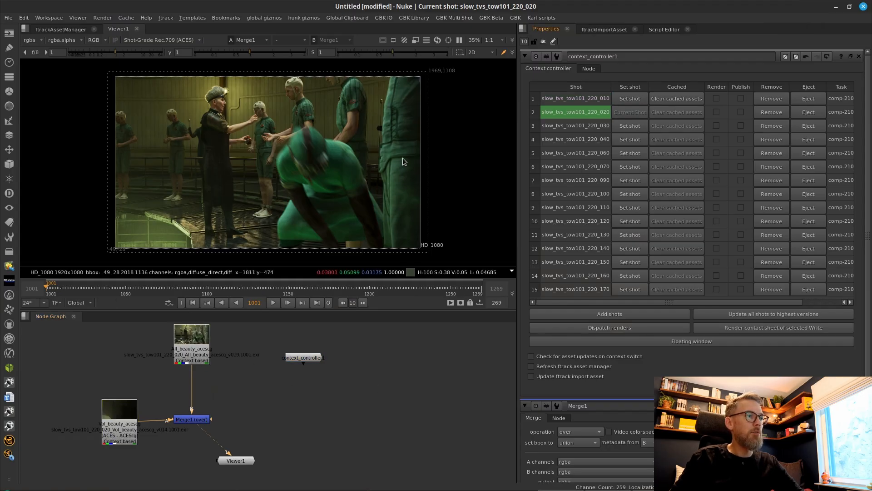
{"action": "left_click", "coordinate": [632, 127]}
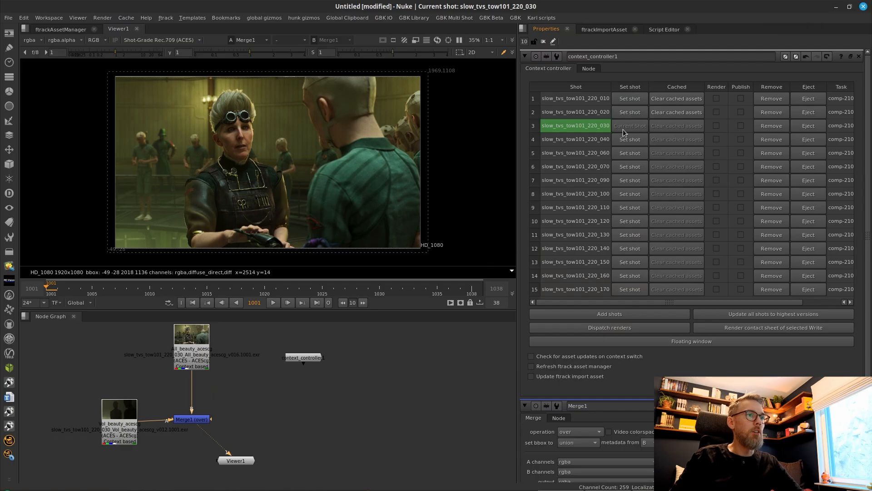
{"action": "left_click", "coordinate": [639, 114]}
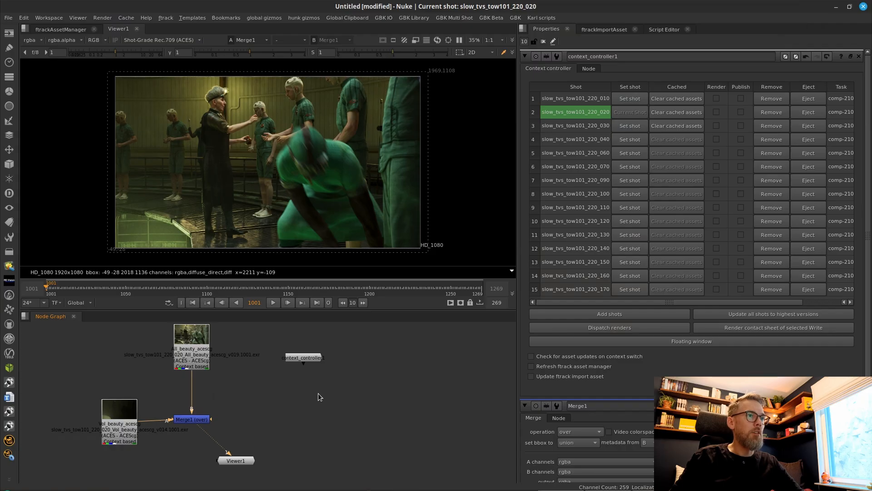
Step: Move the Vol read node up level with the All node and insert a Dot in its connection to the Merge
{"action": "left_click_drag", "start_coordinate": [193, 418], "coordinate": [193, 421]}
{"action": "left_click", "coordinate": [337, 406]}
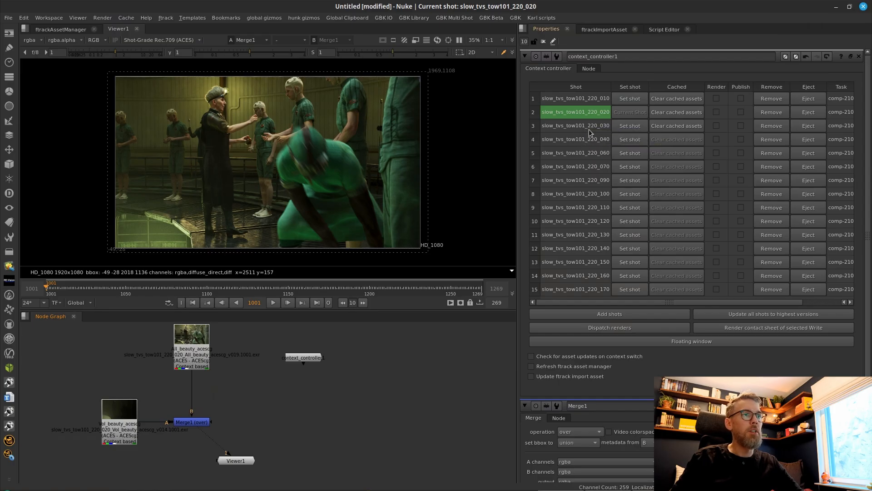
{"action": "scroll", "coordinate": [316, 404], "scroll_direction": "down", "scroll_amount": 4}
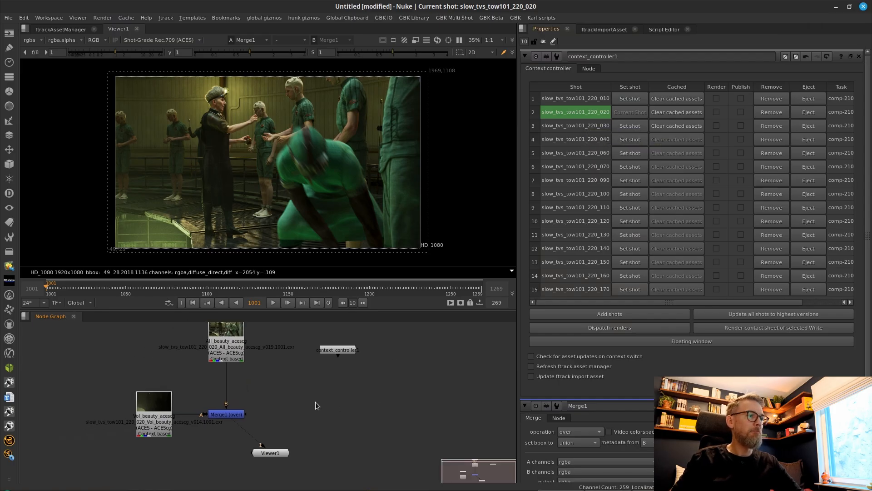
{"action": "left_click", "coordinate": [240, 411]}
{"action": "left_click_drag", "start_coordinate": [240, 410], "coordinate": [181, 370]}
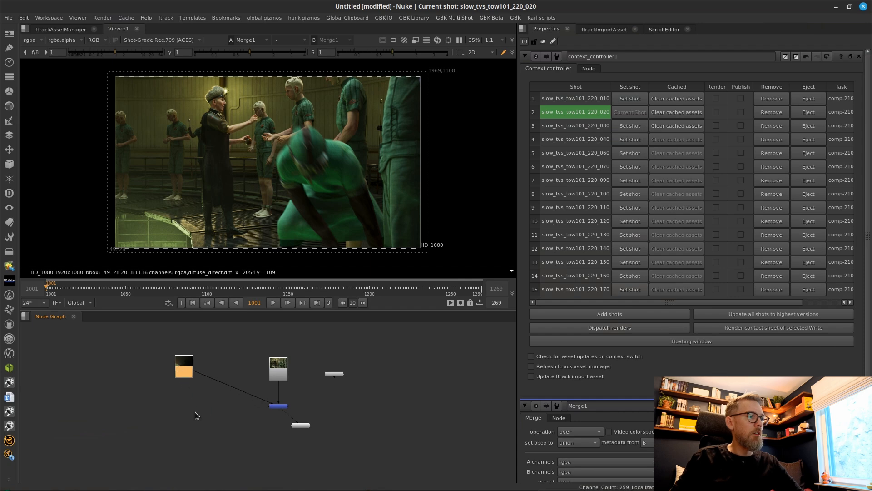
{"action": "left_click", "coordinate": [196, 414]}
{"action": "left_click", "coordinate": [232, 387], "text": "ctrl"}
Step: Move the Dot, Merge and Viewer nodes further down together and line up the Vol read node above the Dot
{"action": "left_click_drag", "start_coordinate": [233, 387], "coordinate": [334, 466]}
{"action": "left_click_drag", "start_coordinate": [297, 421], "coordinate": [297, 458]}
{"action": "left_click", "coordinate": [203, 389]}
{"action": "left_click", "coordinate": [183, 380]}
{"action": "left_click_drag", "start_coordinate": [184, 379], "coordinate": [184, 384]}
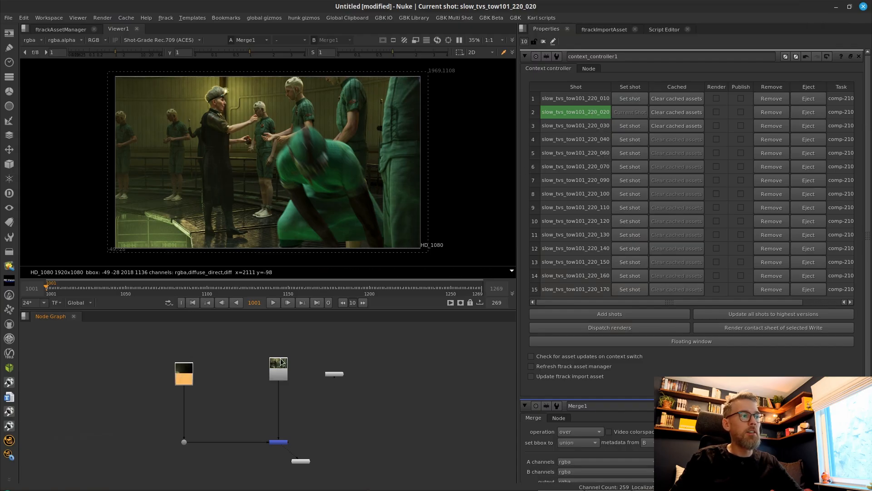
Step: Add an Unpremult node directly after the Vol read node
{"action": "scroll", "coordinate": [214, 389], "scroll_direction": "up", "scroll_amount": 5}
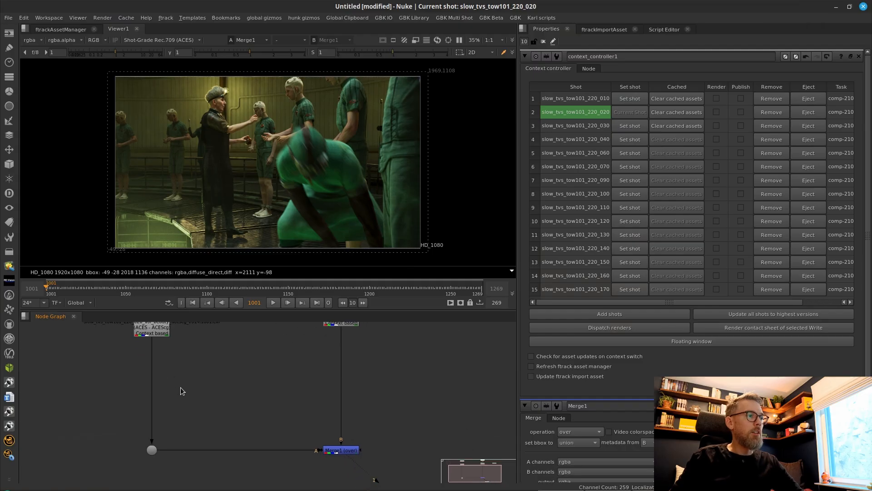
{"action": "scroll", "coordinate": [181, 391], "scroll_direction": "up", "scroll_amount": 2}
{"action": "left_click", "coordinate": [165, 357]}
{"action": "key", "text": "Tab"}
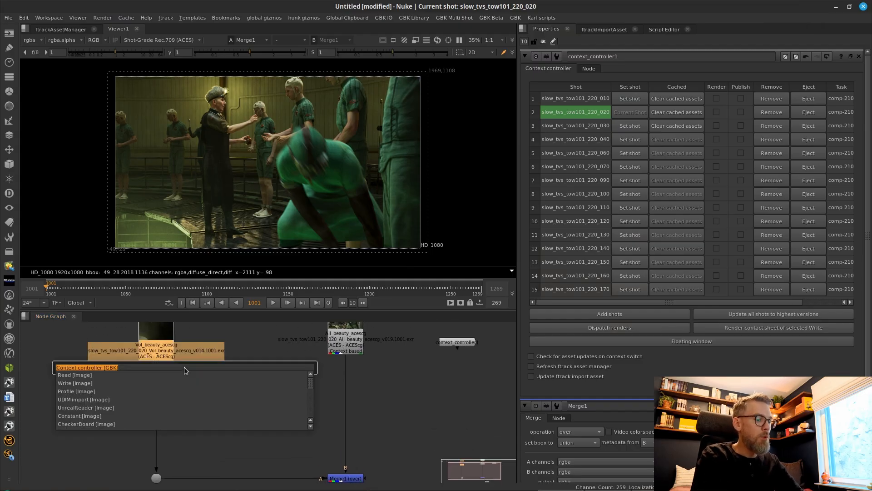
{"action": "type", "text": "unpre"}
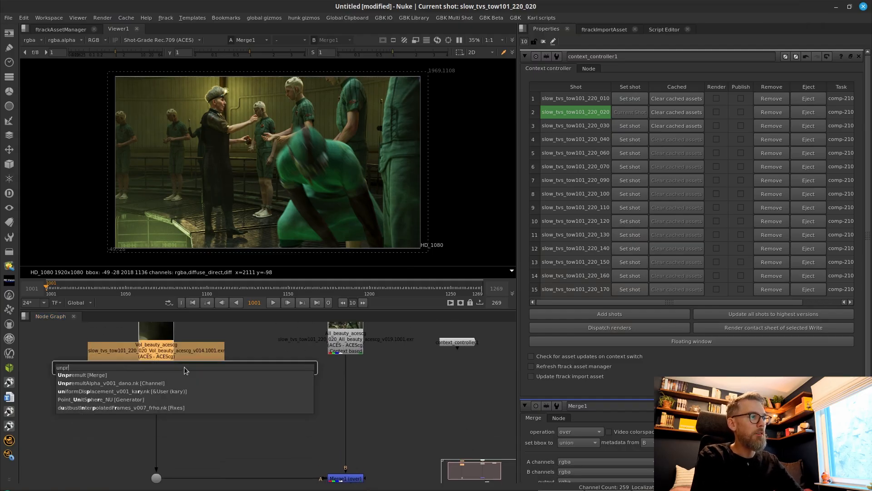
{"action": "key", "text": "Return"}
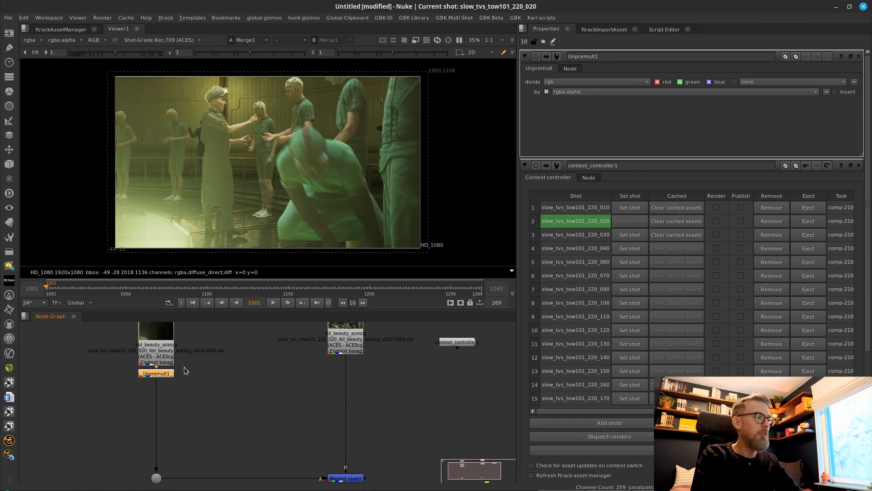
Step: Add a Grade node after the Unpremult, restrict it to the alpha channel and set its gain to 2
{"action": "key", "text": "g"}
{"action": "left_click", "coordinate": [587, 85]}
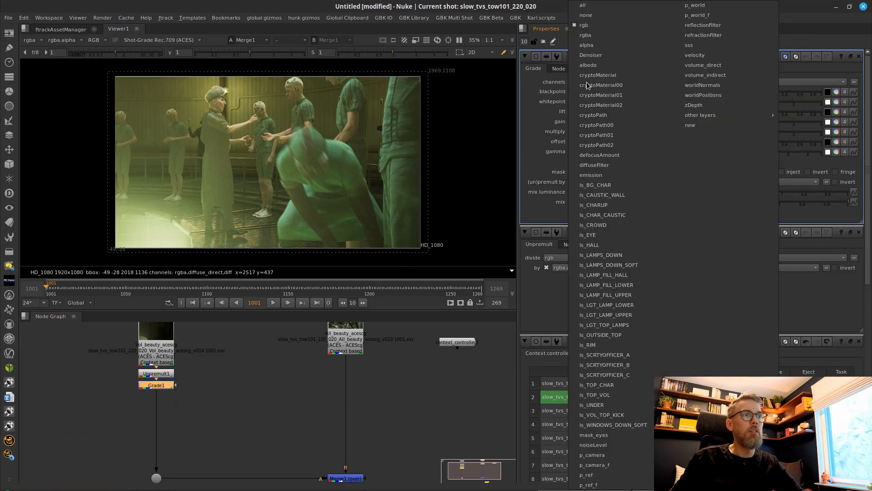
{"action": "left_click", "coordinate": [589, 45]}
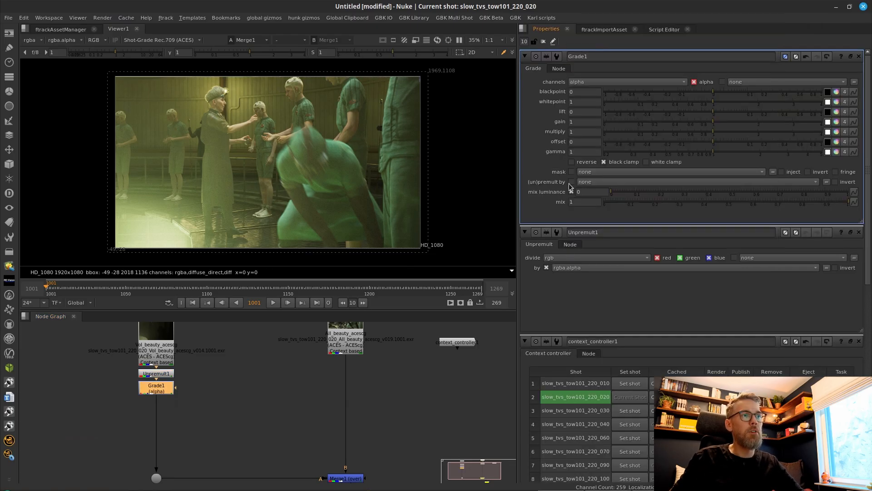
{"action": "left_click", "coordinate": [241, 396]}
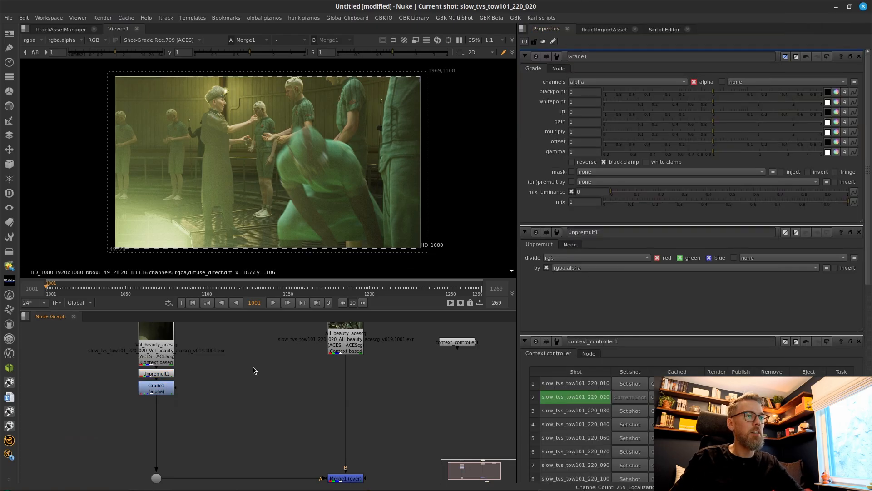
{"action": "left_click", "coordinate": [585, 122]}
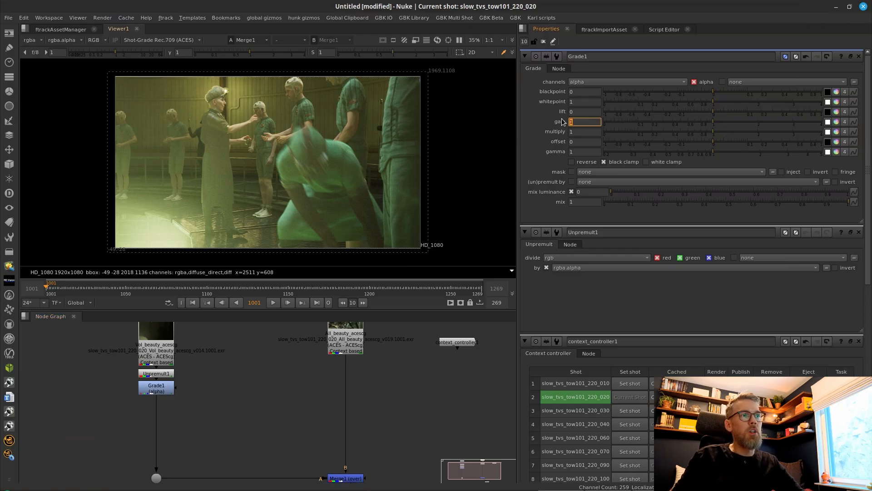
{"action": "type", "text": "2"}
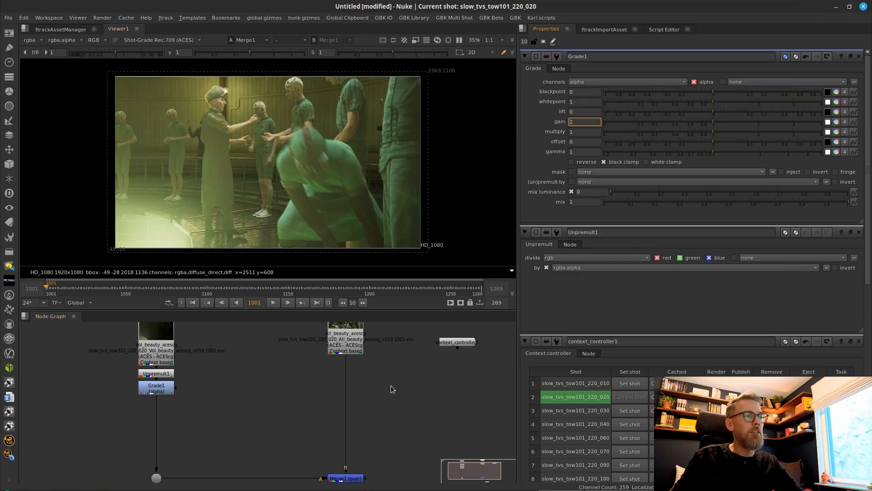
{"action": "left_click", "coordinate": [412, 399]}
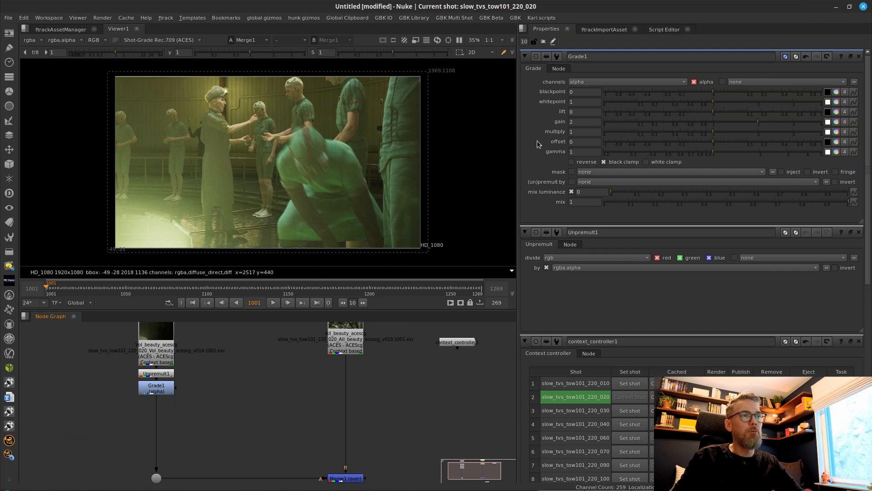
Step: Add a Premult node after the Grade in the Vol branch
{"action": "left_click", "coordinate": [156, 388]}
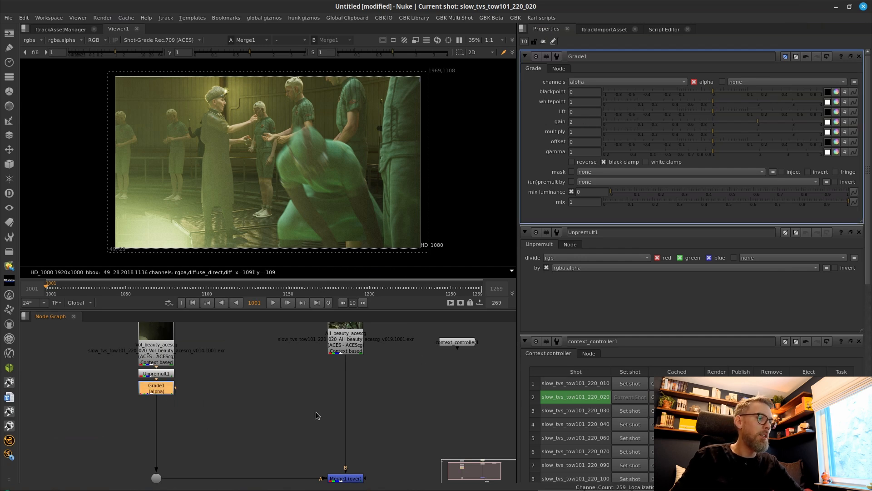
{"action": "key", "text": "Tab"}
{"action": "type", "text": "preml"}
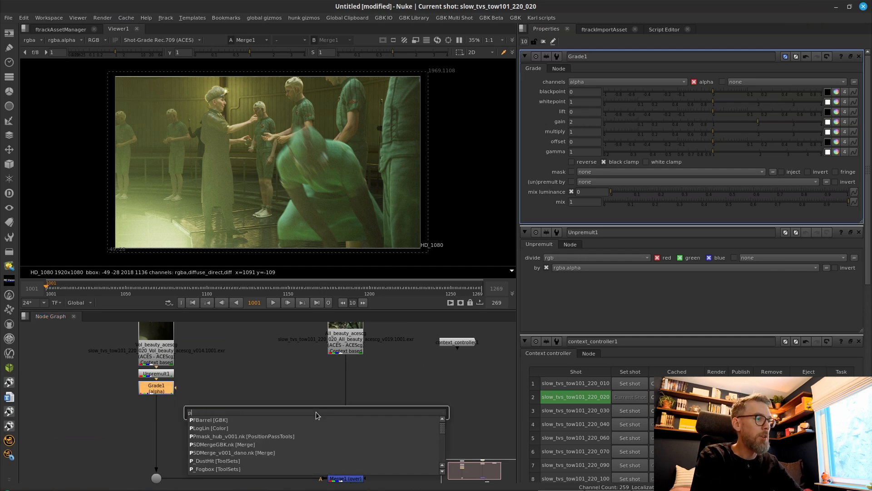
{"action": "key", "text": "Return"}
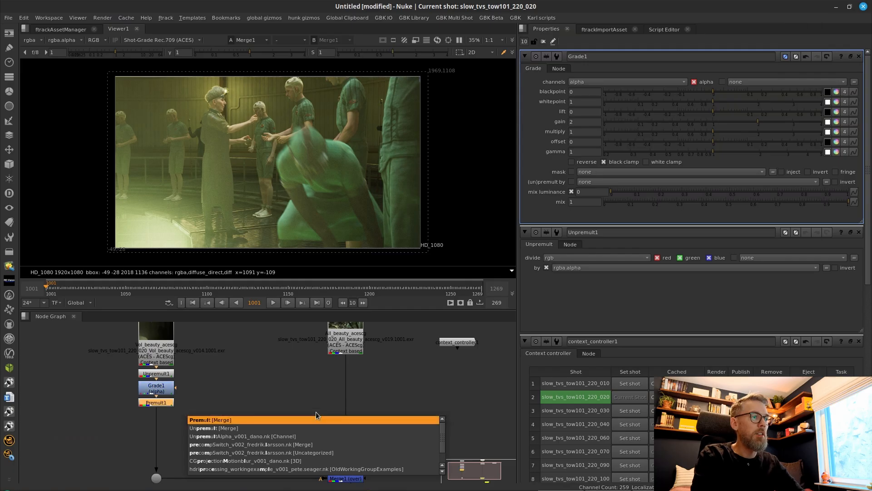
{"action": "left_click_drag", "start_coordinate": [279, 428], "coordinate": [381, 488]}
{"action": "left_click_drag", "start_coordinate": [122, 358], "coordinate": [192, 409]}
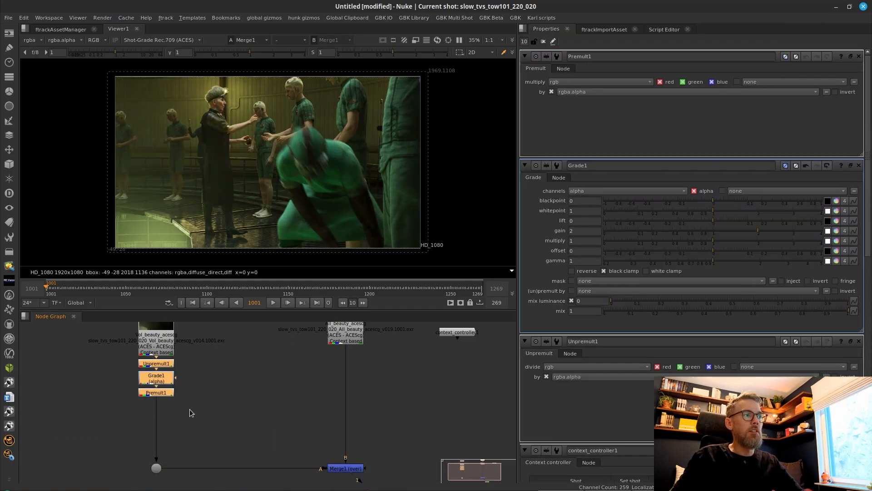
{"action": "left_click", "coordinate": [419, 411]}
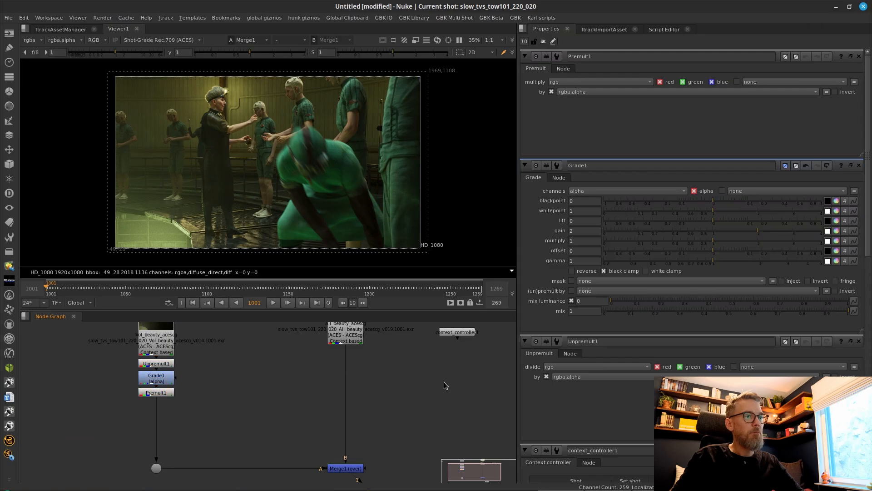
Step: Bring the context controller's properties back up and leave all nodes deselected
{"action": "double_click", "coordinate": [465, 332]}
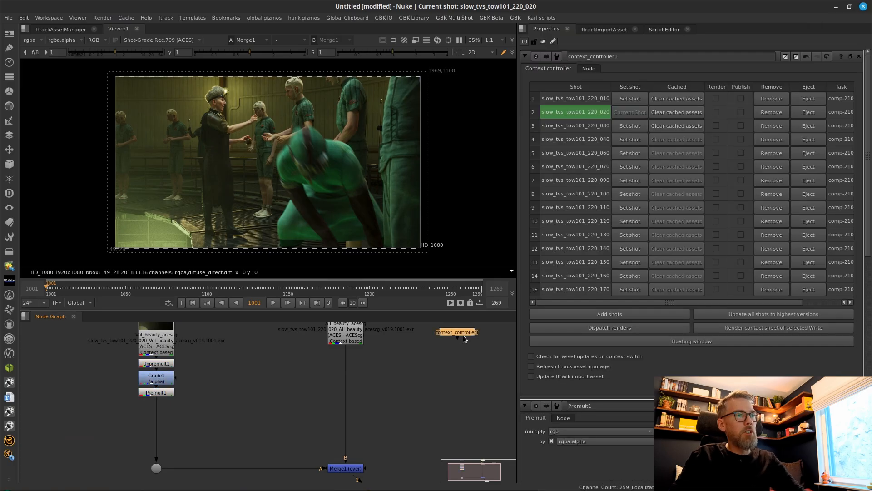
{"action": "left_click", "coordinate": [269, 394]}
{"action": "scroll", "coordinate": [269, 393], "scroll_direction": "down", "scroll_amount": 1}
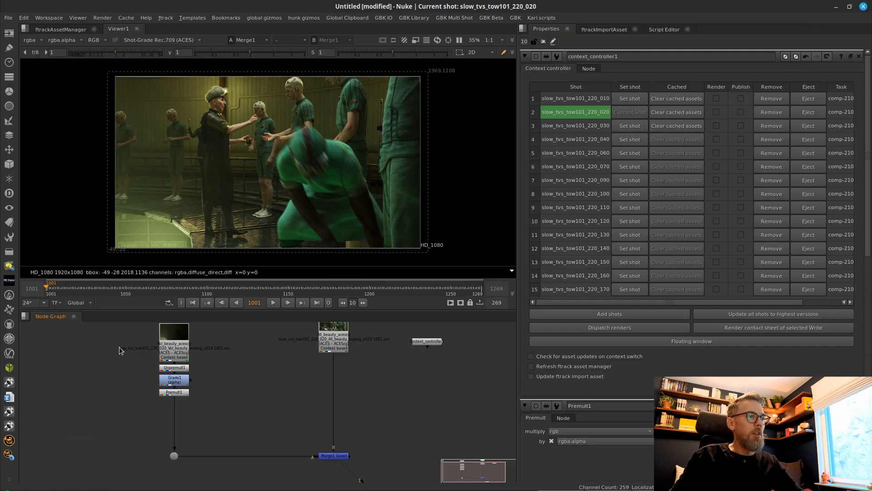
{"action": "left_click_drag", "start_coordinate": [119, 348], "coordinate": [220, 416]}
{"action": "left_click", "coordinate": [240, 404]}
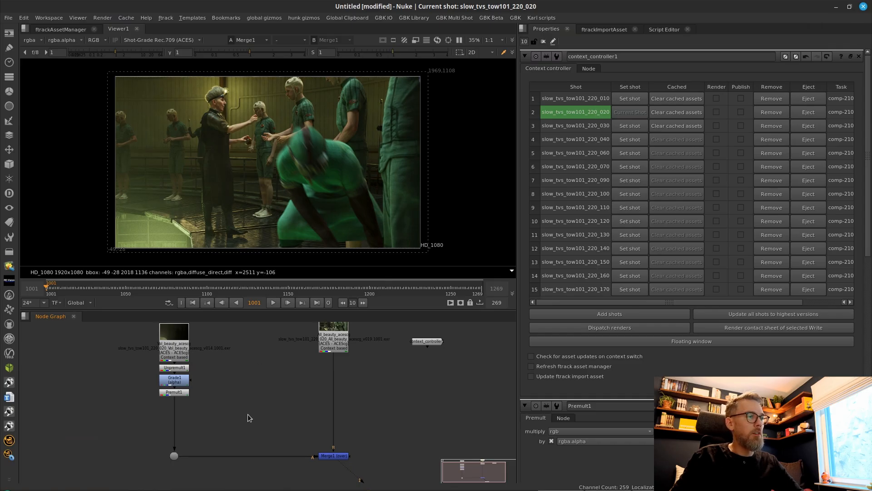
Step: Move the Unpremult, Grade and Premult nodes together out of the main Vol pipe to its side
{"action": "left_click_drag", "start_coordinate": [216, 416], "coordinate": [133, 354]}
{"action": "left_click_drag", "start_coordinate": [172, 392], "coordinate": [132, 409]}
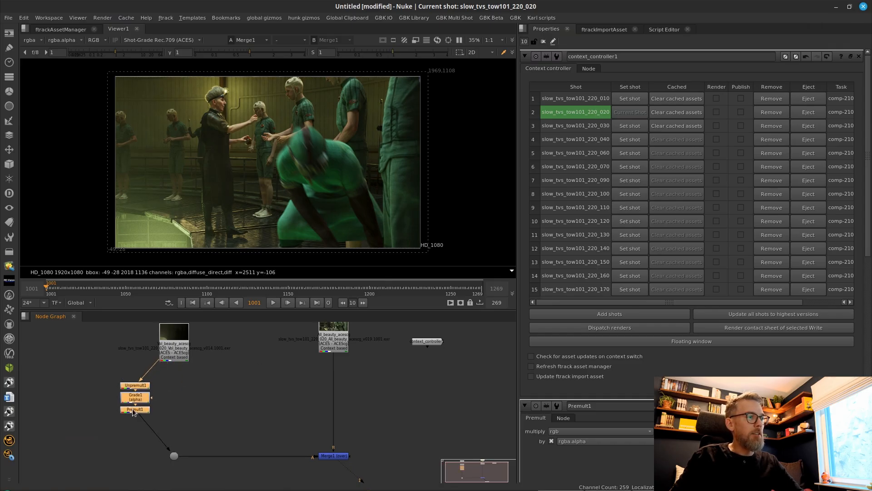
{"action": "left_click", "coordinate": [204, 413]}
Step: Add a Context filter switch node and place it beside the offset Premult node
{"action": "key", "text": "Tab"}
{"action": "type", "text": "c"}
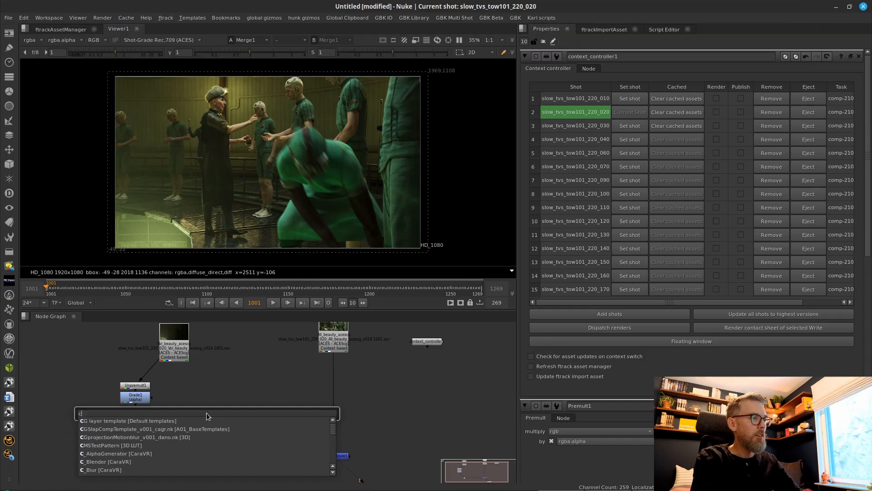
{"action": "type", "text": "ontext"}
{"action": "key", "text": "Down"}
{"action": "key", "text": "Down"}
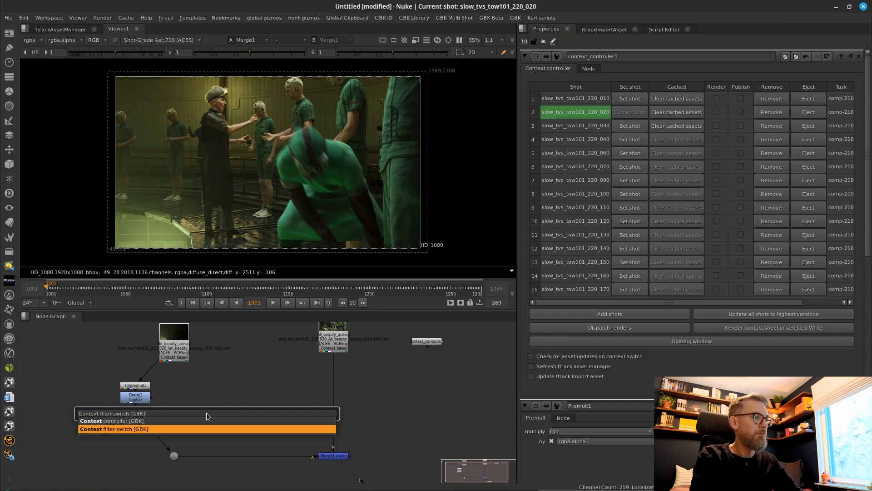
{"action": "key", "text": "Return"}
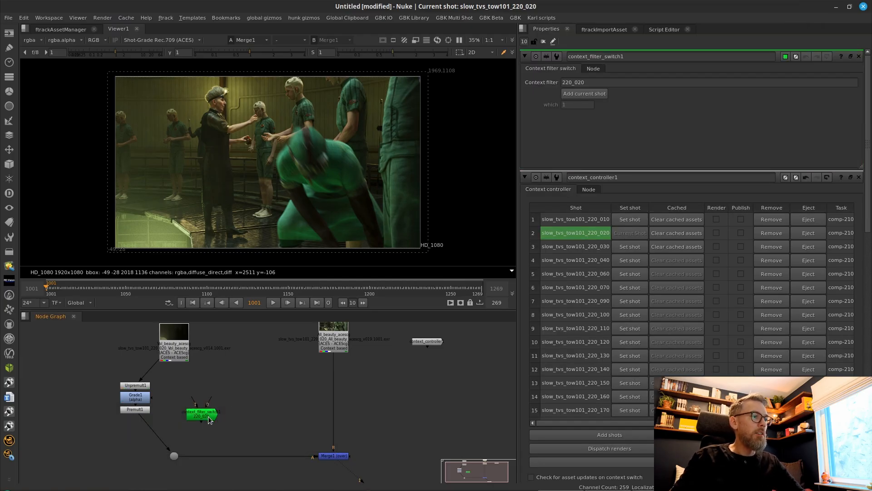
{"action": "left_click_drag", "start_coordinate": [208, 420], "coordinate": [189, 417]}
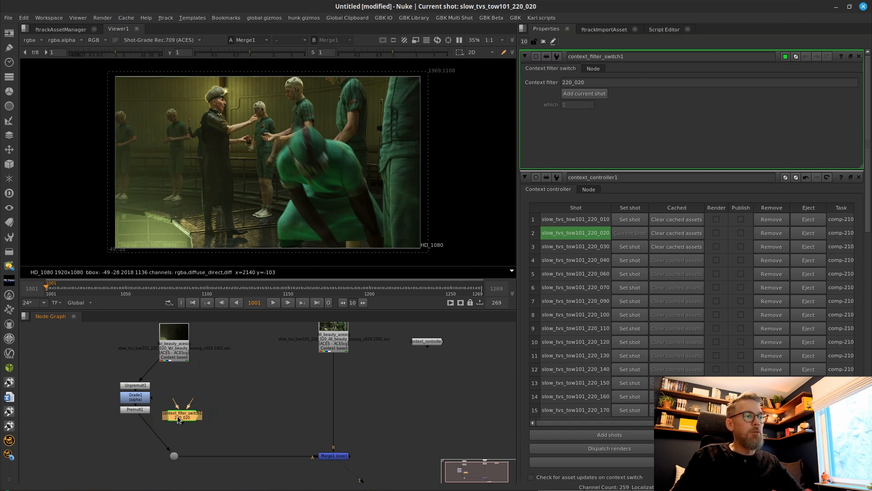
Step: Compare the switch's context filter entry with shot 220_020 in the context controller's shot list
{"action": "left_click_drag", "start_coordinate": [597, 83], "coordinate": [543, 85]}
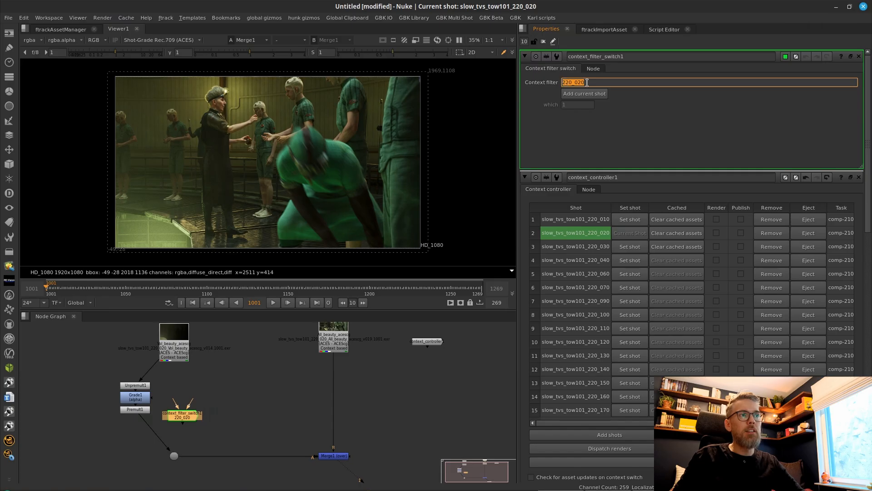
{"action": "left_click", "coordinate": [583, 233]}
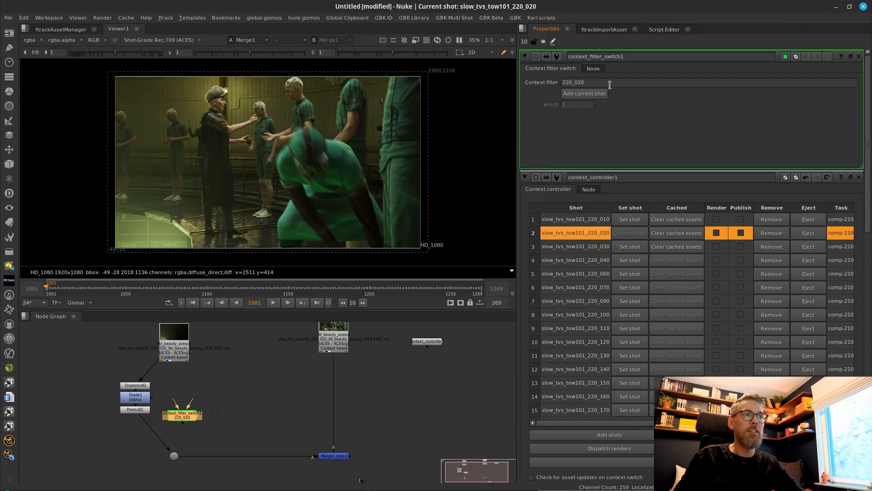
{"action": "double_click", "coordinate": [570, 82]}
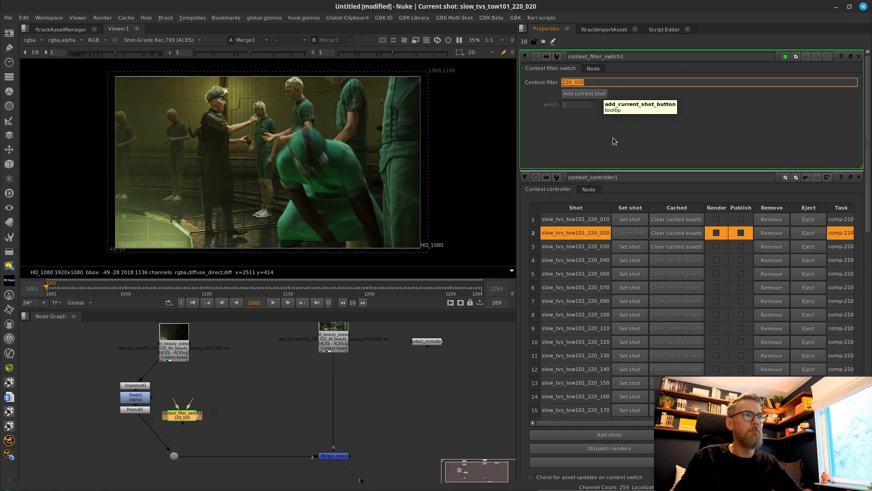
Step: Insert the context filter switch into the Vol pipe, feeding it from the Vol read node and the Premult node
{"action": "left_click", "coordinate": [216, 415]}
{"action": "left_click", "coordinate": [180, 413]}
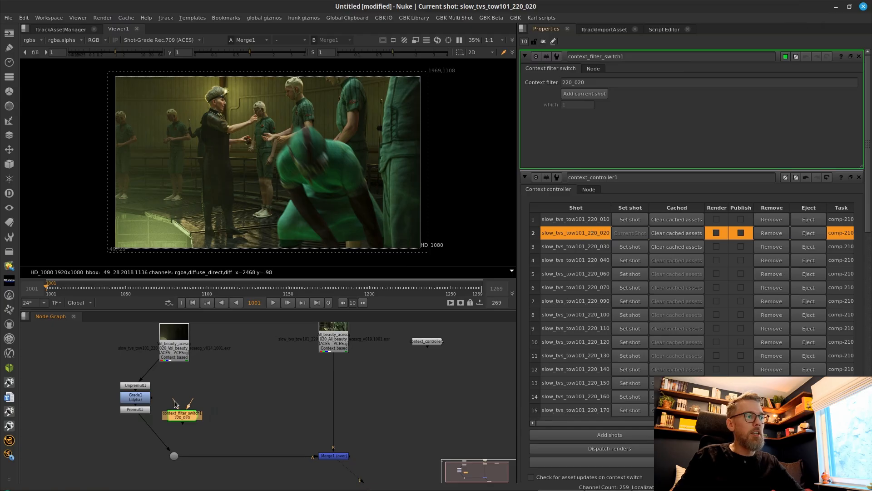
{"action": "left_click_drag", "start_coordinate": [177, 405], "coordinate": [180, 353]}
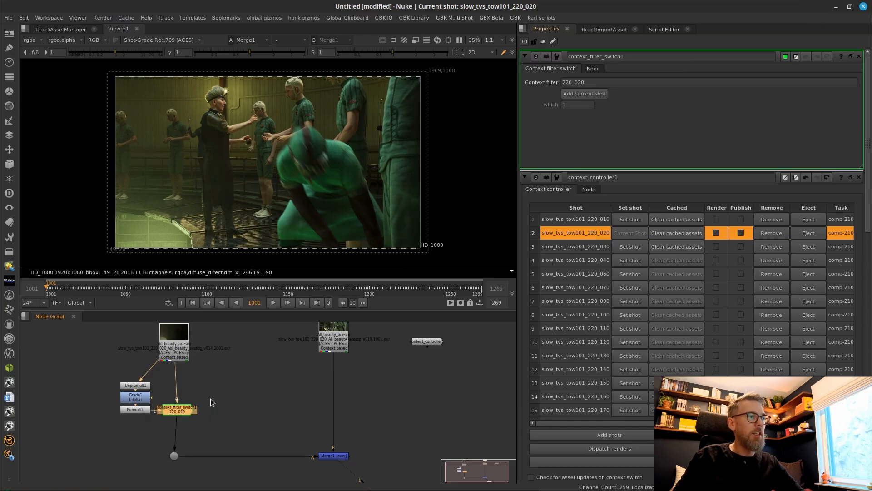
{"action": "left_click_drag", "start_coordinate": [94, 367], "coordinate": [161, 473]}
{"action": "left_click_drag", "start_coordinate": [280, 449], "coordinate": [386, 483]}
{"action": "left_click", "coordinate": [381, 451]}
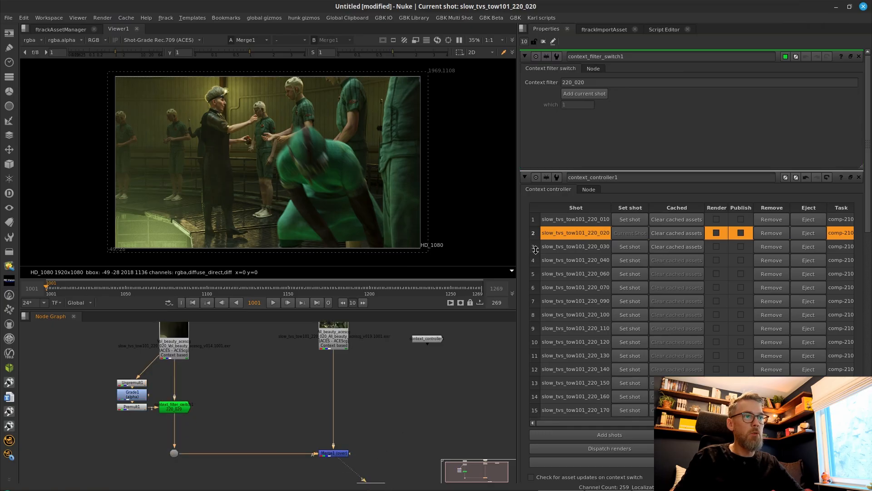
Step: Set the current shot to 220_030 and toggle the Unpremult, Grade and Premult nodes off and on to check their effect
{"action": "left_click", "coordinate": [629, 247]}
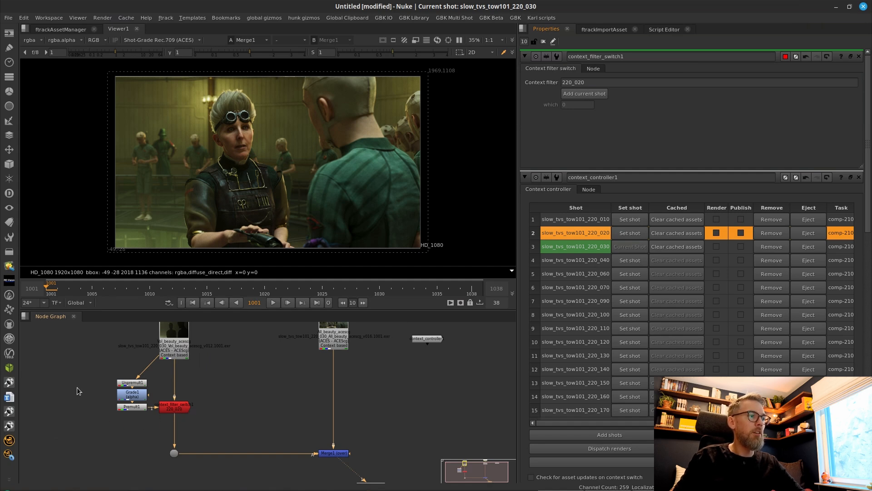
{"action": "left_click_drag", "start_coordinate": [78, 388], "coordinate": [164, 432]}
{"action": "key", "text": "d"}
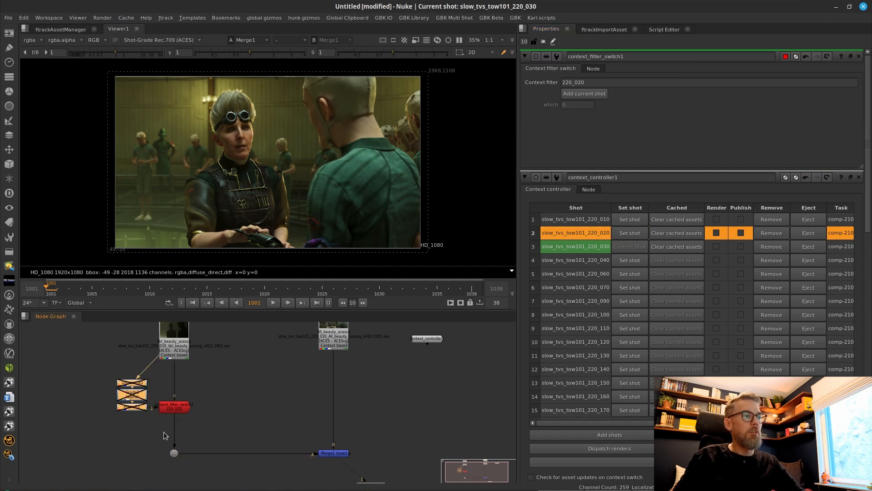
{"action": "key", "text": "d"}
{"action": "left_click", "coordinate": [206, 411]}
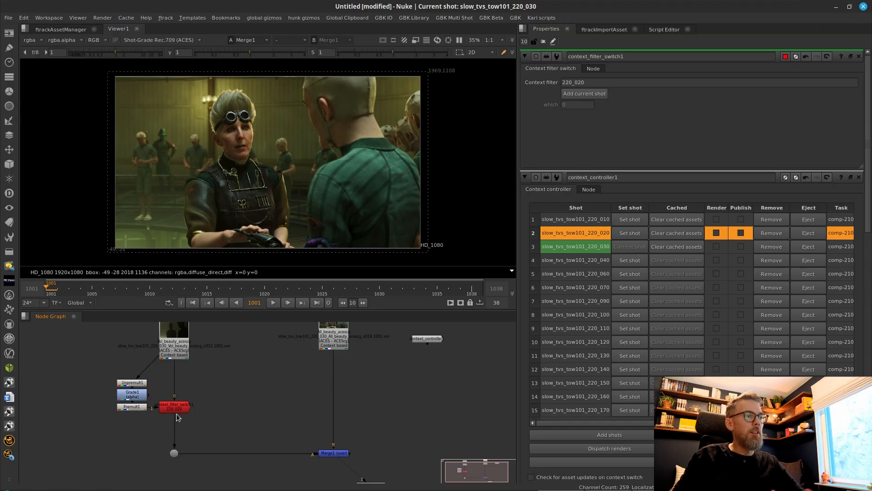
Step: Add the current shot 220_030 to the context filter and toggle the graded side branch off and on to check it
{"action": "left_click_drag", "start_coordinate": [172, 407], "coordinate": [171, 421]}
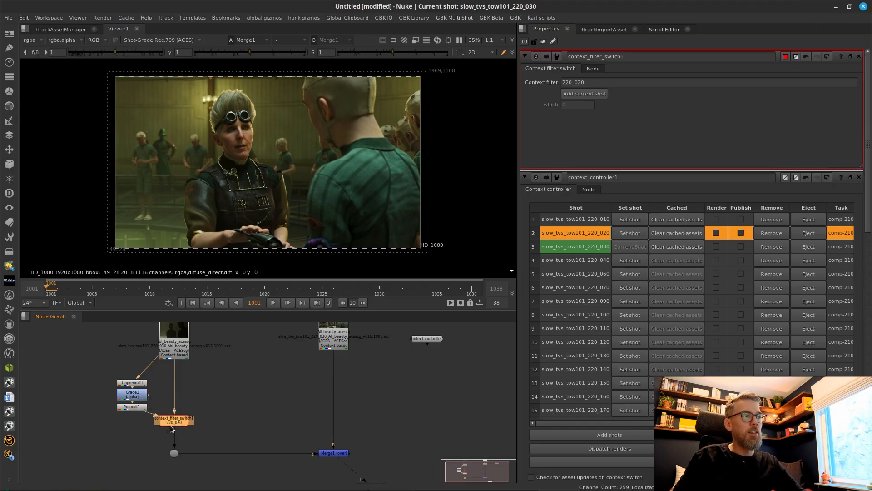
{"action": "left_click", "coordinate": [588, 96]}
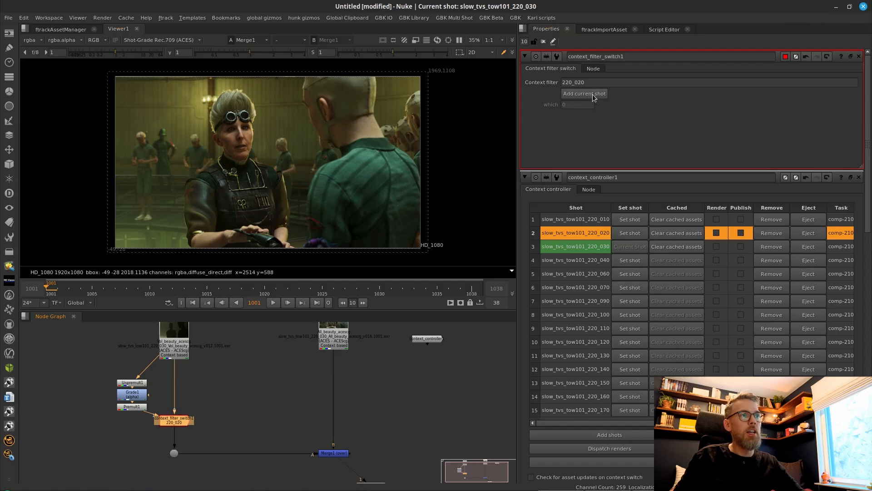
{"action": "left_click", "coordinate": [234, 367]}
{"action": "left_click", "coordinate": [174, 423]}
{"action": "left_click_drag", "start_coordinate": [77, 361], "coordinate": [163, 438]}
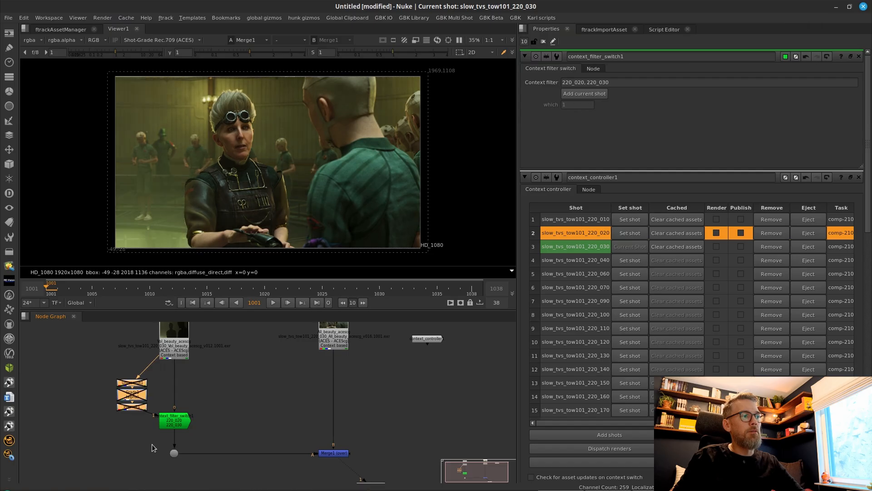
{"action": "left_click", "coordinate": [245, 404]}
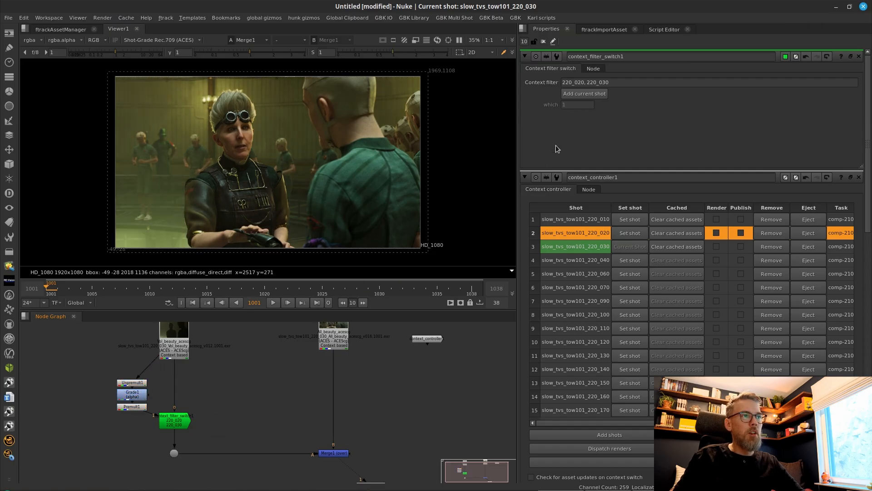
Step: Append 220_060 to the switch's context filter and set the current shot to 220_060
{"action": "left_click", "coordinate": [625, 81]}
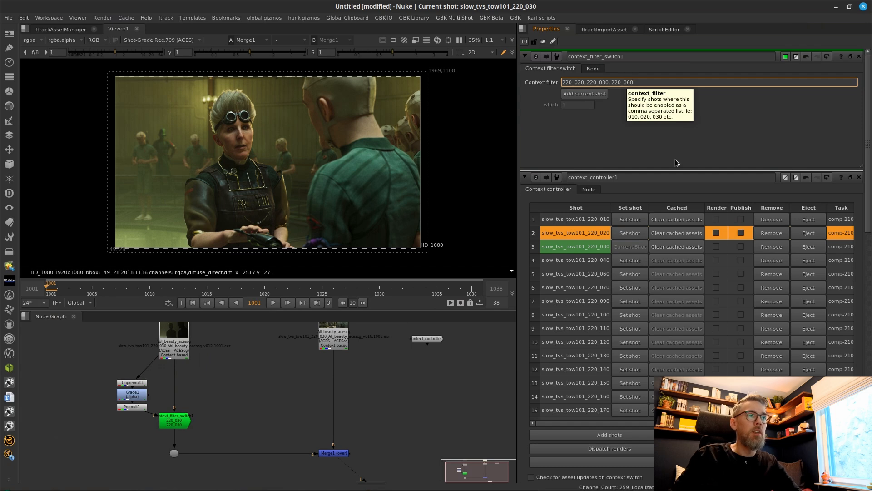
{"action": "left_click", "coordinate": [498, 342]}
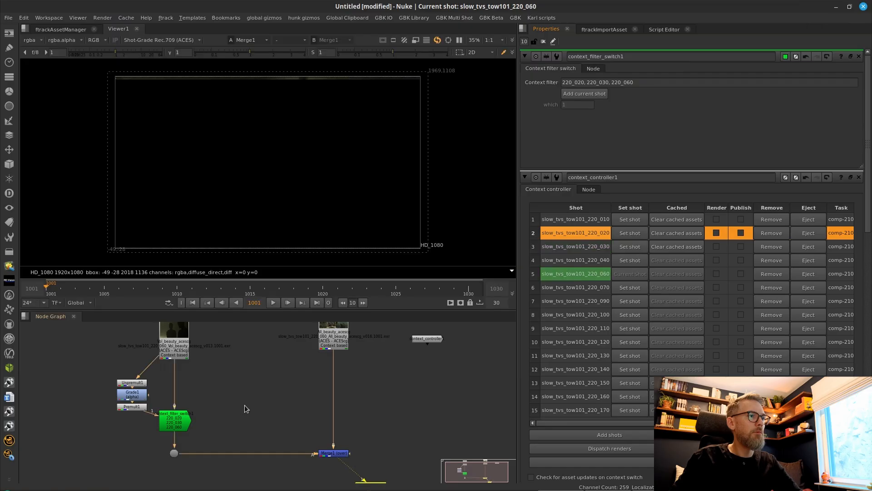
{"action": "left_click_drag", "start_coordinate": [156, 431], "coordinate": [162, 435]}
{"action": "left_click", "coordinate": [177, 422]}
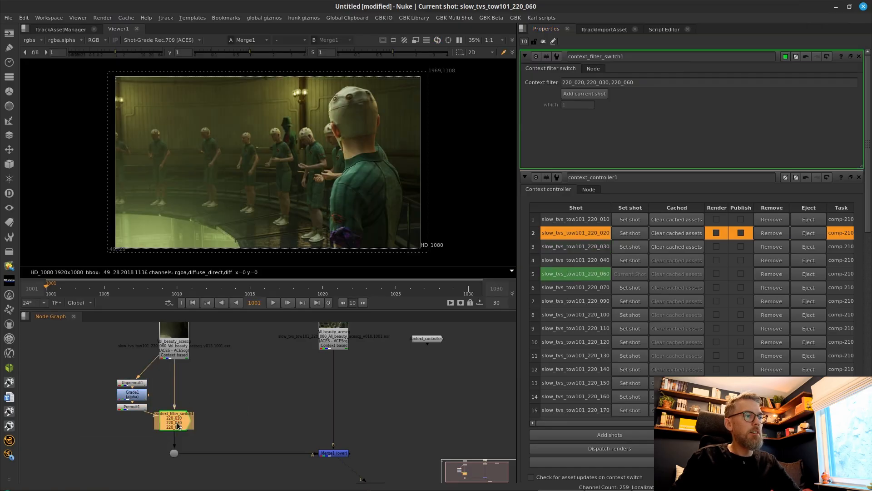
Step: Toggle the Unpremult, Grade and Premult nodes off and on to compare the result for shot 220_060
{"action": "left_click_drag", "start_coordinate": [90, 361], "coordinate": [158, 435]}
{"action": "key", "text": "d"}
{"action": "key", "text": "d"}
{"action": "key", "text": "d"}
{"action": "key", "text": "d"}
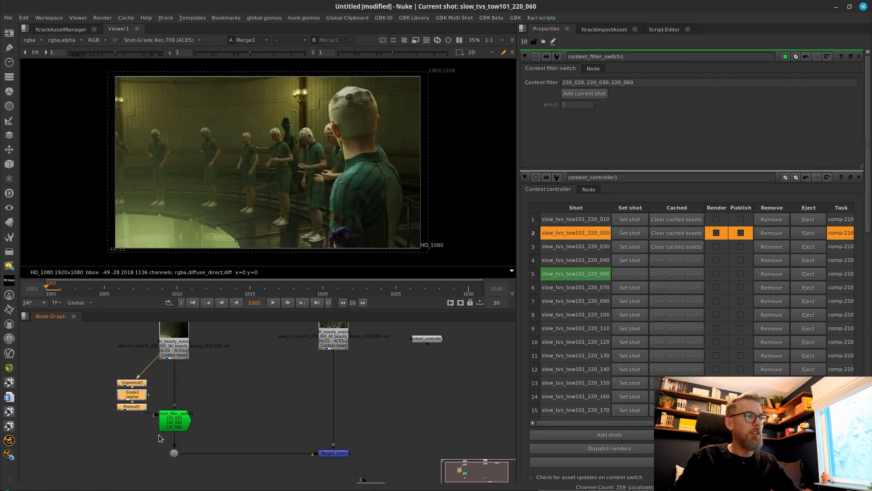
{"action": "left_click", "coordinate": [235, 416]}
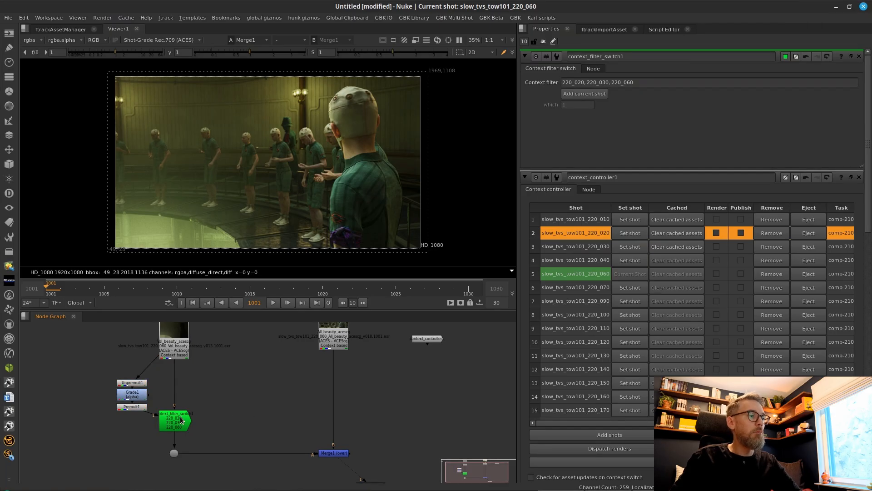
{"action": "left_click", "coordinate": [174, 422]}
{"action": "left_click", "coordinate": [216, 407]}
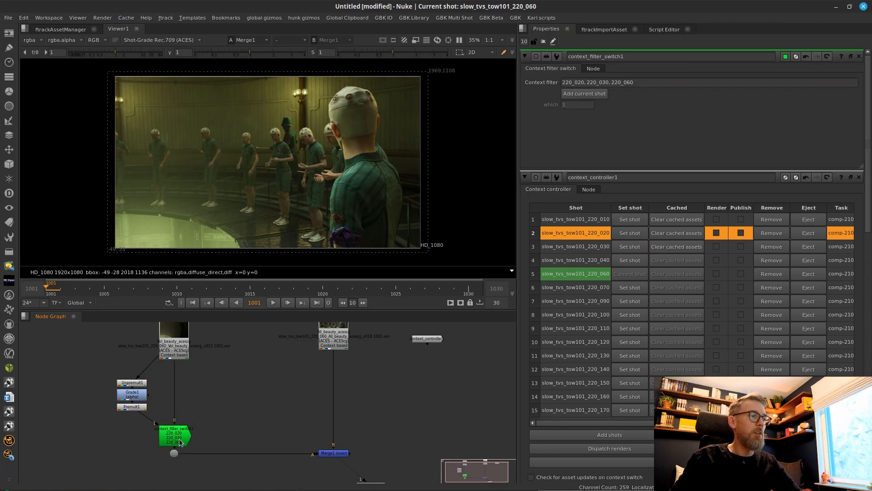
{"action": "left_click_drag", "start_coordinate": [172, 440], "coordinate": [174, 412]}
{"action": "left_click", "coordinate": [219, 405]}
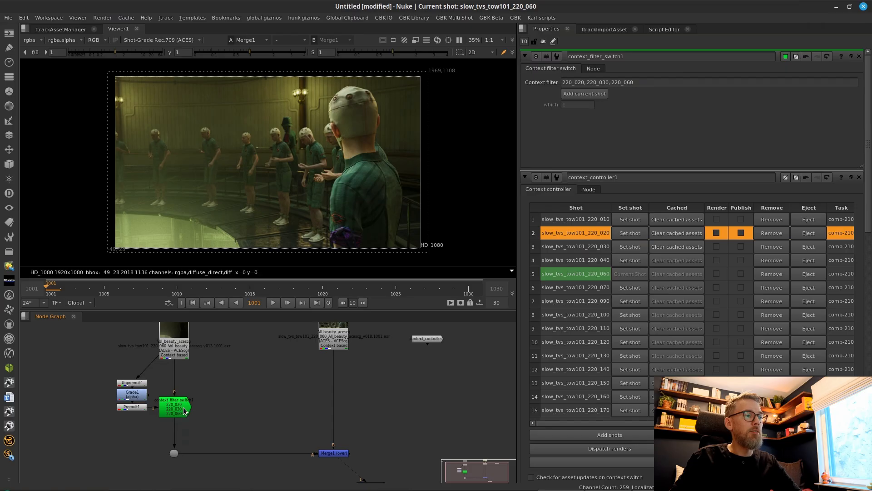
{"action": "left_click_drag", "start_coordinate": [179, 405], "coordinate": [179, 425]}
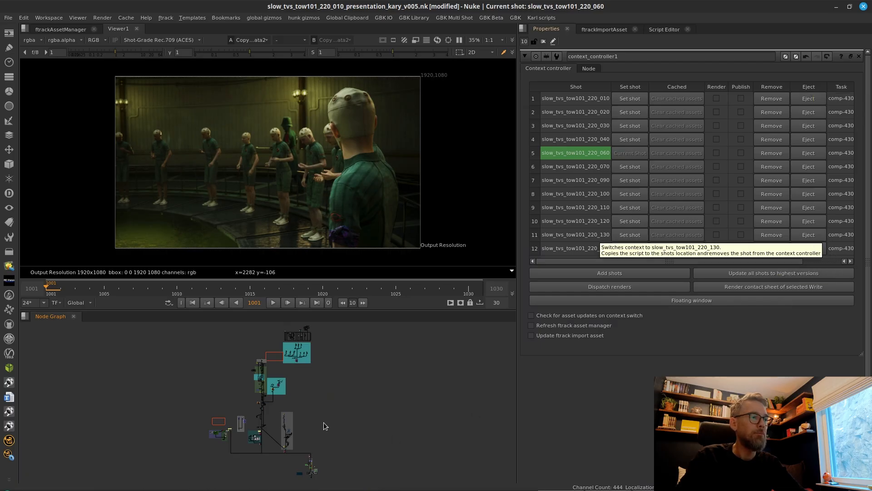
Step: Set the presentation script's current shot to 220_040 and examine the Water backdrop and its nodes in the node graph
{"action": "left_click", "coordinate": [633, 141]}
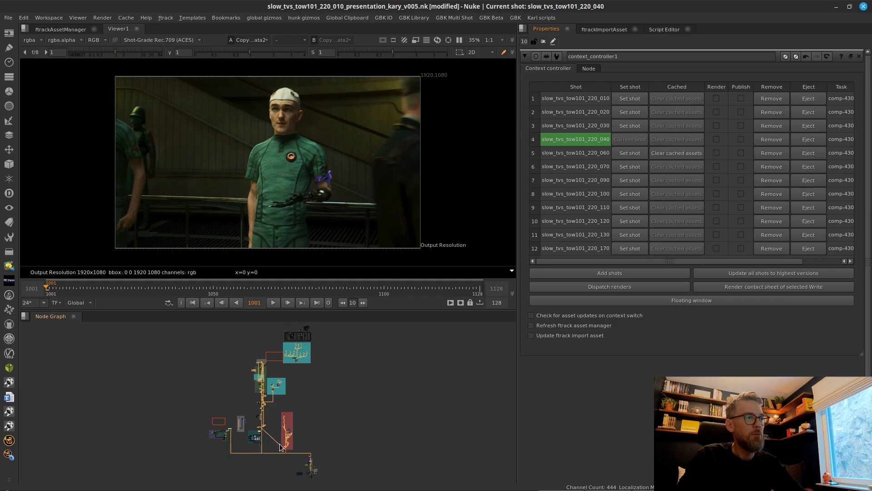
{"action": "scroll", "coordinate": [284, 422], "scroll_direction": "up", "scroll_amount": 10}
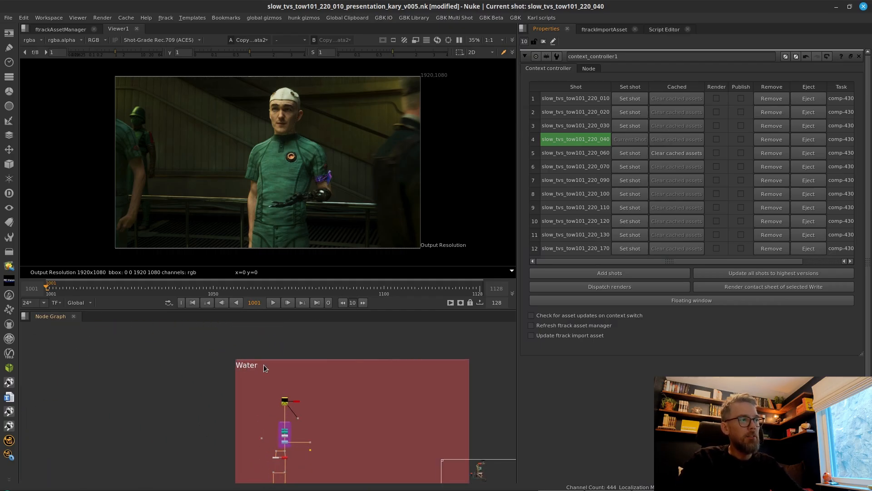
{"action": "left_click_drag", "start_coordinate": [265, 390], "coordinate": [297, 413]}
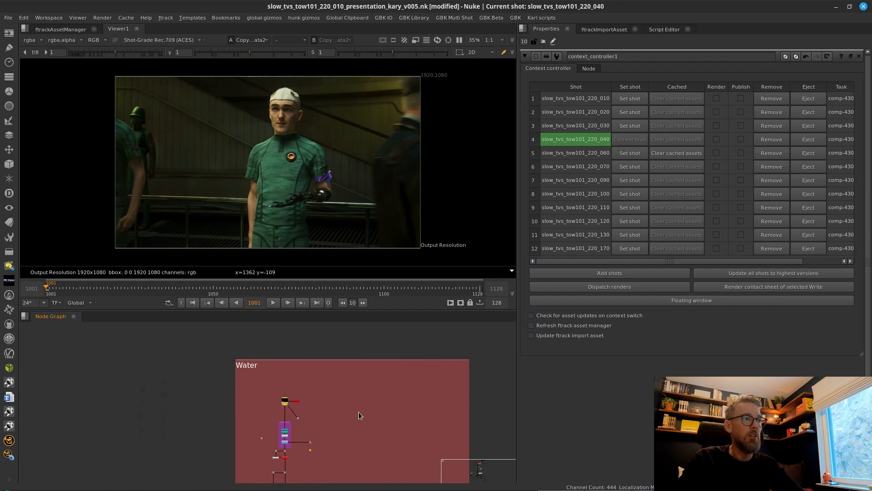
{"action": "scroll", "coordinate": [358, 411], "scroll_direction": "down", "scroll_amount": 3}
{"action": "scroll", "coordinate": [326, 361], "scroll_direction": "down", "scroll_amount": 3}
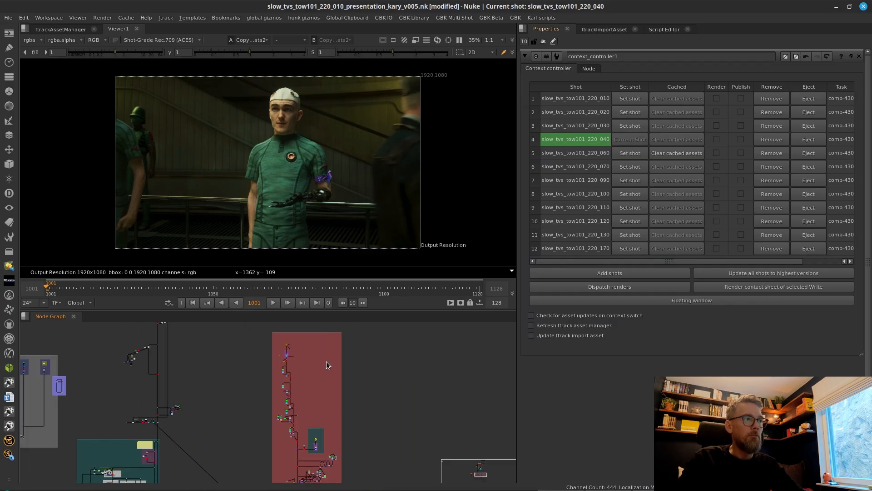
{"action": "scroll", "coordinate": [325, 366], "scroll_direction": "down", "scroll_amount": 4}
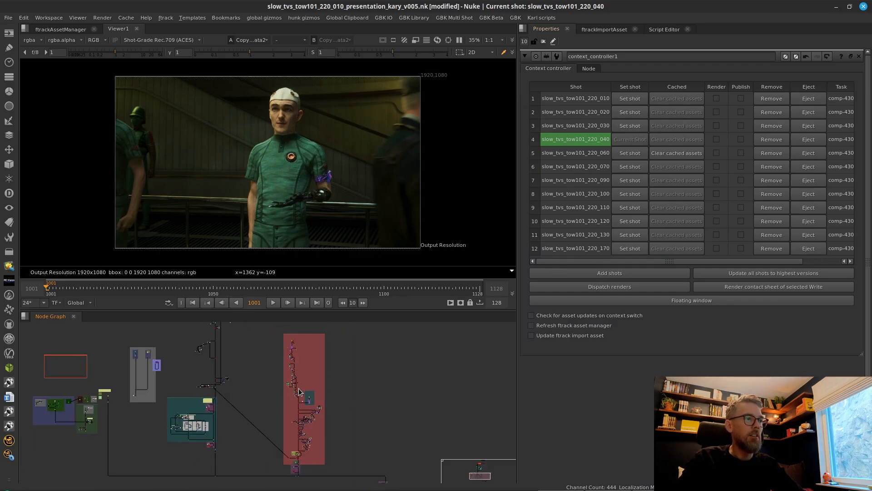
{"action": "scroll", "coordinate": [270, 375], "scroll_direction": "down", "scroll_amount": 2}
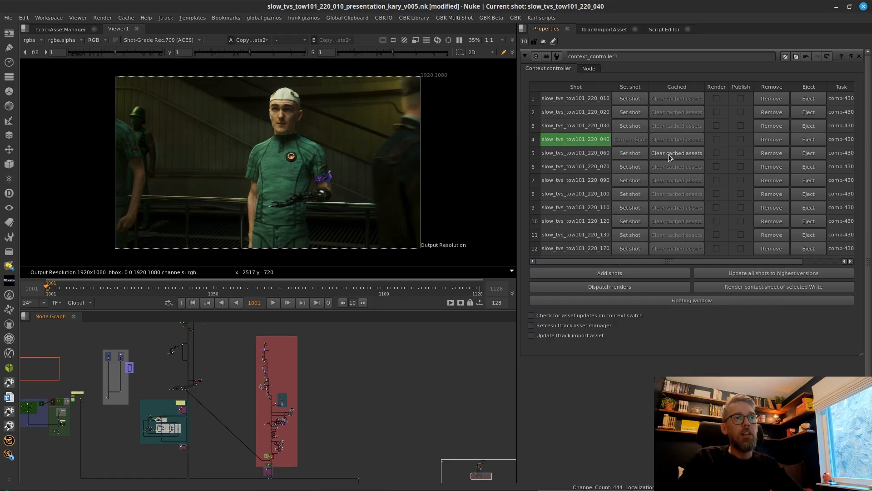
Step: Set the current shot to 220_060 and enable rendering for shots 220_010 through 220_060 in the context controller
{"action": "left_click", "coordinate": [591, 156]}
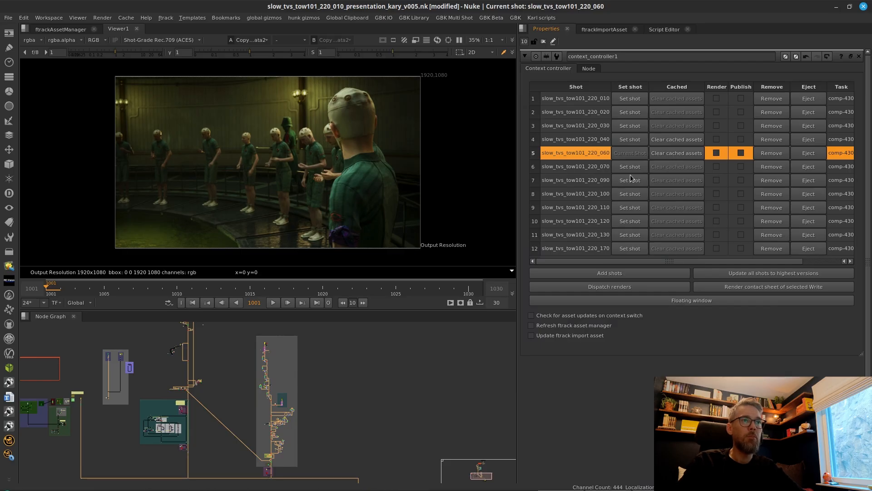
{"action": "left_click", "coordinate": [592, 182]}
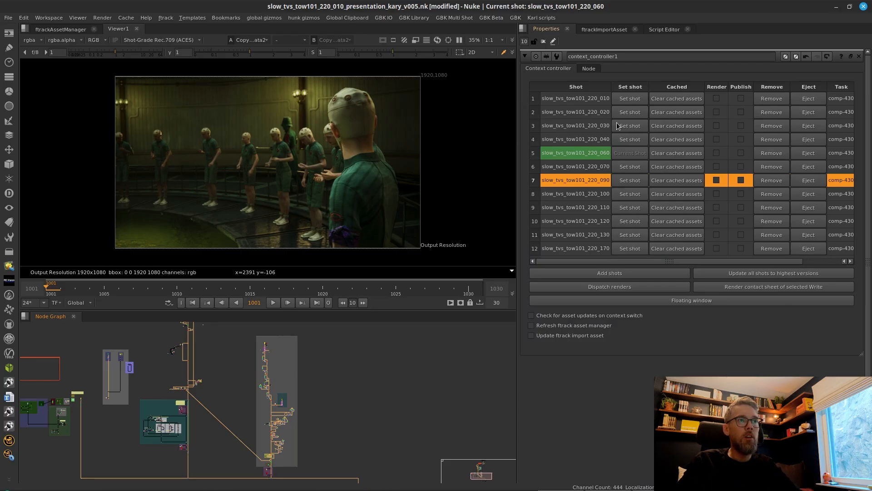
{"action": "left_click", "coordinate": [590, 100]}
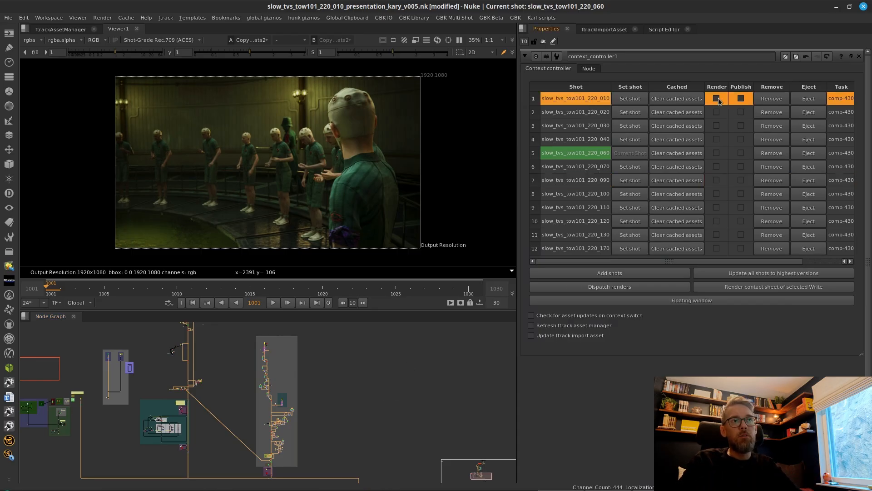
{"action": "left_click", "coordinate": [594, 155]}
{"action": "left_click", "coordinate": [601, 100], "text": "shift"}
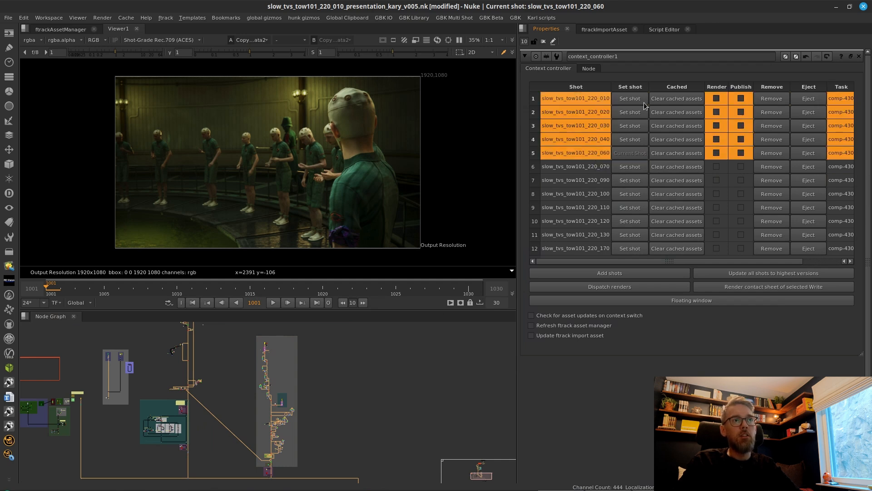
{"action": "left_click", "coordinate": [717, 99]}
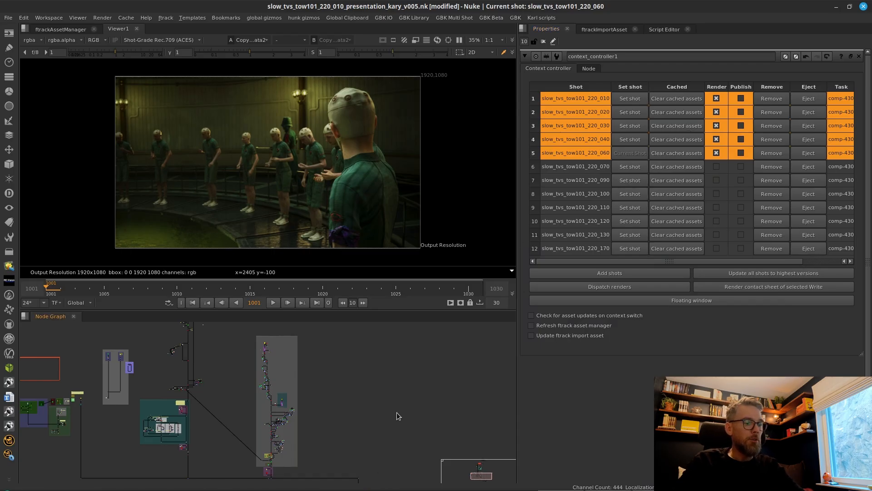
Step: Bring up the render Dispatcher and nest preLens_precomp_comp under comp_main in the render order
{"action": "key", "text": "F5"}
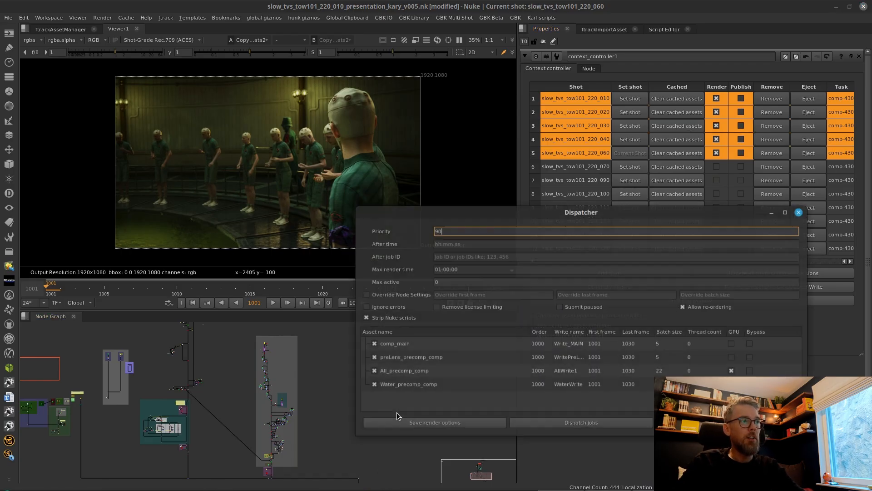
{"action": "left_click_drag", "start_coordinate": [581, 210], "coordinate": [287, 83]}
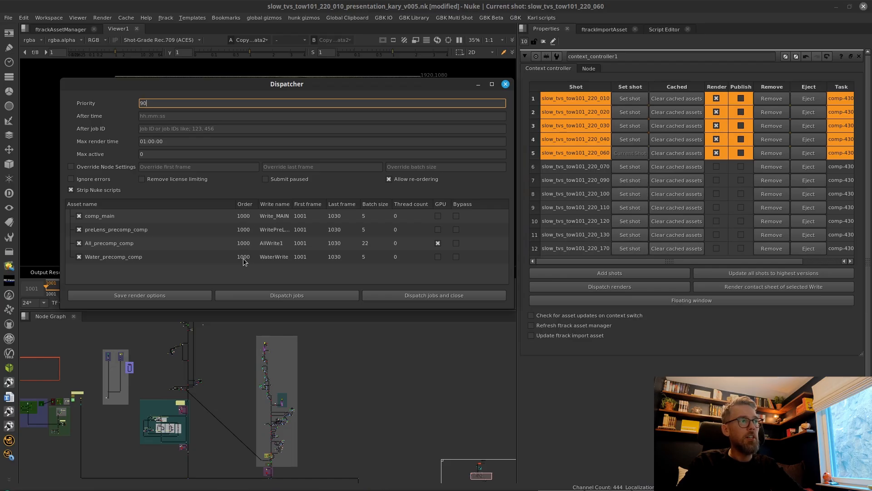
{"action": "mouse_move", "coordinate": [239, 241]}
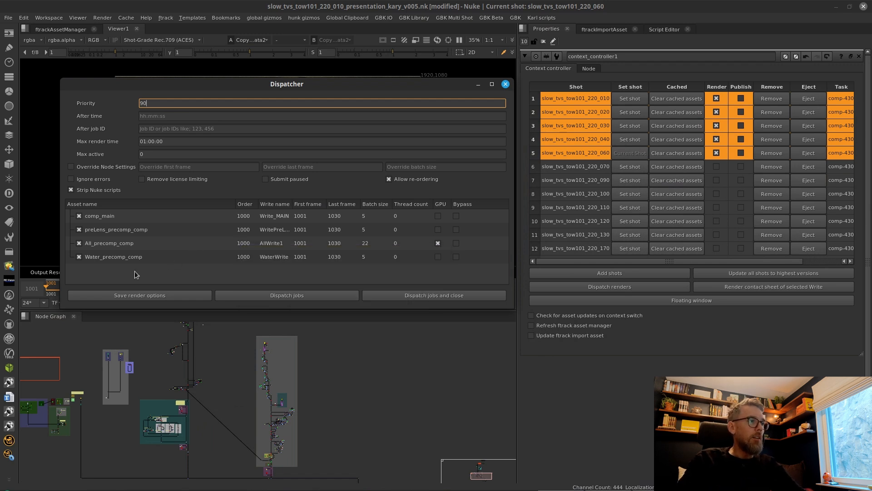
{"action": "mouse_move", "coordinate": [98, 220]}
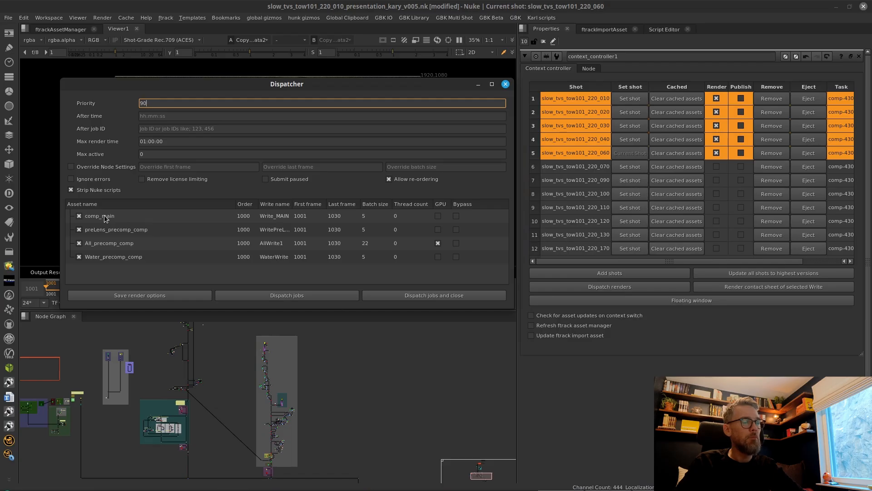
{"action": "left_click", "coordinate": [97, 229]}
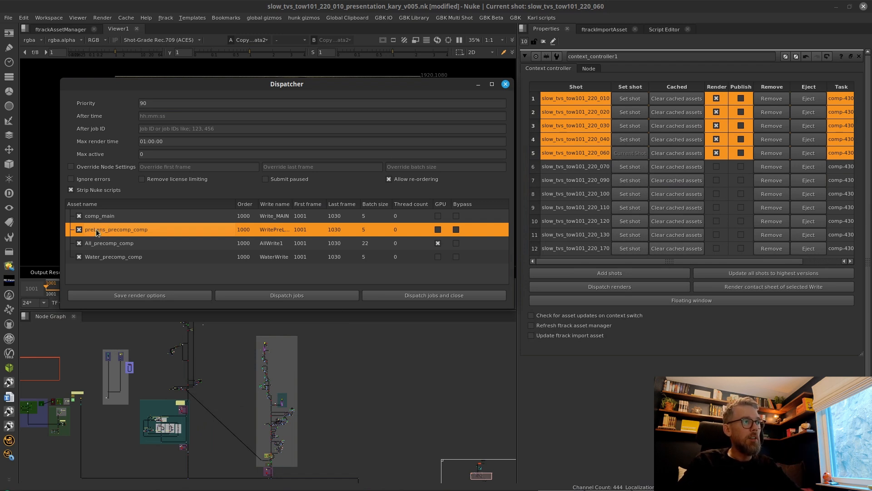
{"action": "left_click_drag", "start_coordinate": [96, 232], "coordinate": [110, 222]}
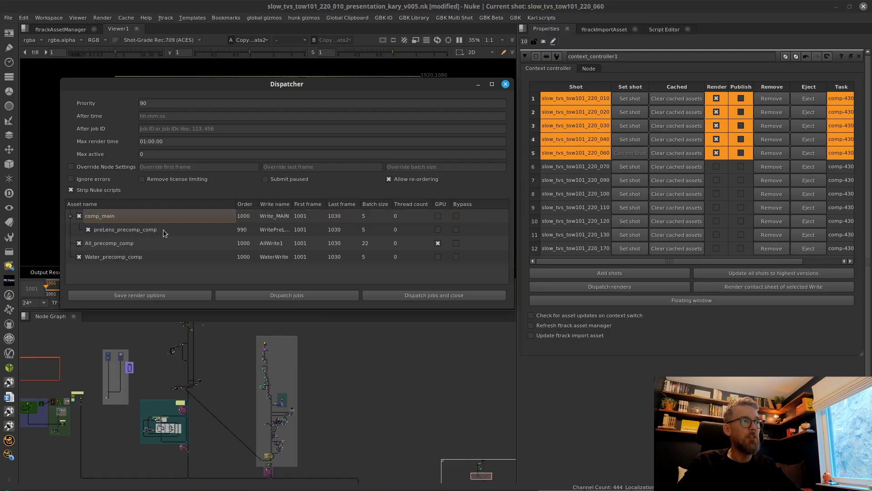
Step: Nest All_precomp_comp and Water_precomp_comp together under preLens_precomp_comp and expand the hierarchy
{"action": "left_click", "coordinate": [143, 230]}
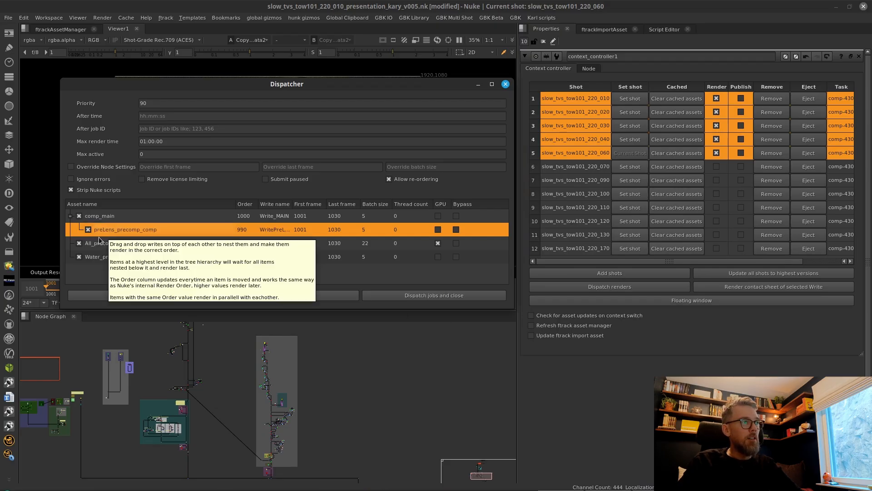
{"action": "left_click", "coordinate": [93, 244]}
{"action": "left_click", "coordinate": [92, 258]}
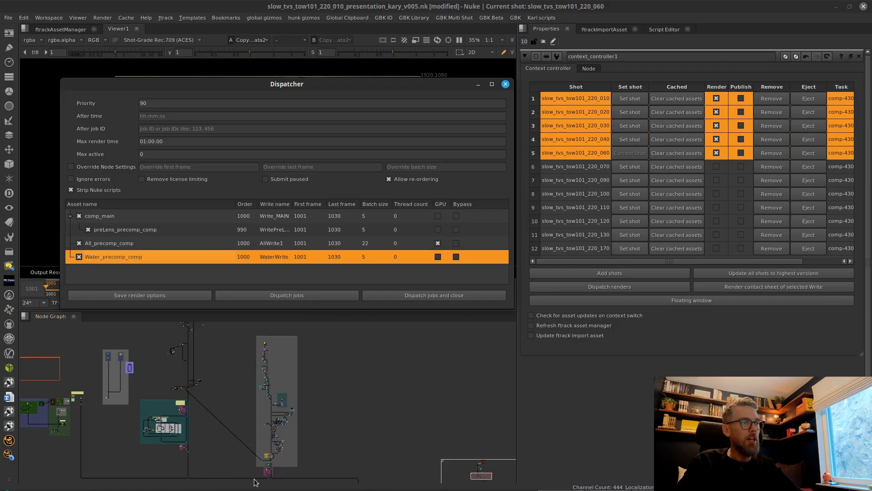
{"action": "left_click", "coordinate": [111, 243]}
{"action": "left_click", "coordinate": [107, 258]}
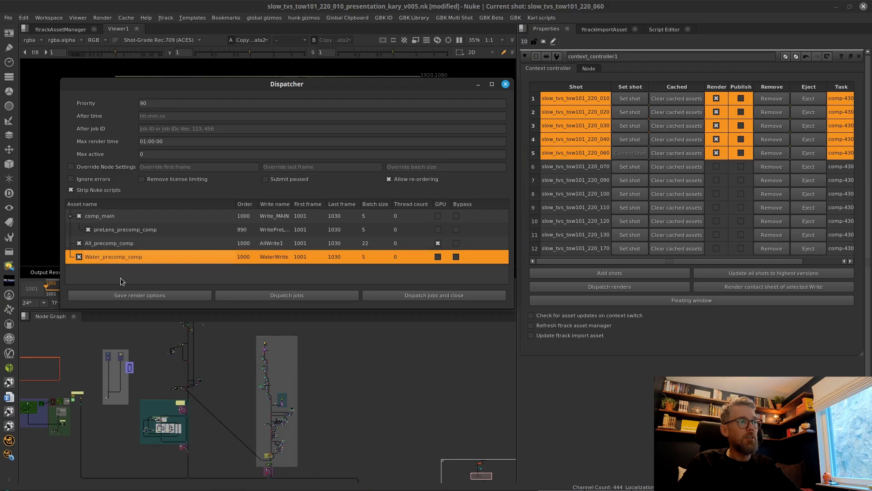
{"action": "mouse_move", "coordinate": [121, 277]}
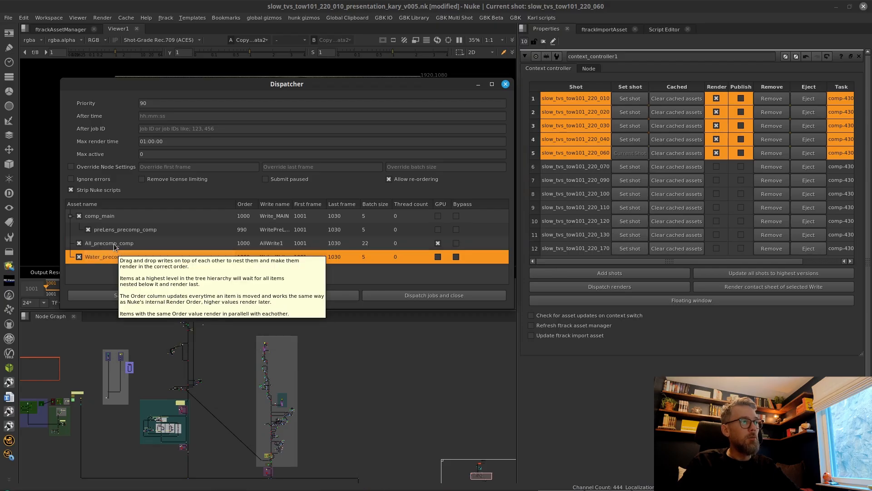
{"action": "left_click", "coordinate": [110, 245], "text": "shift"}
{"action": "left_click_drag", "start_coordinate": [97, 246], "coordinate": [130, 233]}
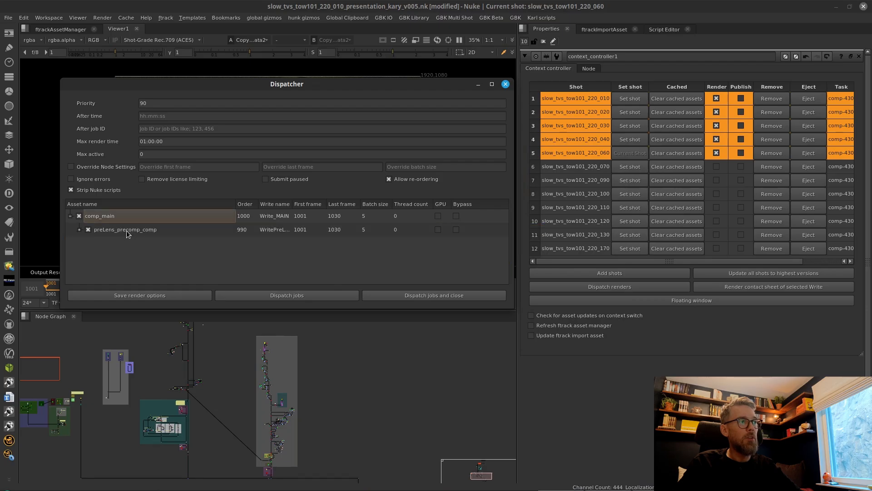
{"action": "left_click", "coordinate": [80, 231]}
{"action": "left_click", "coordinate": [154, 257]}
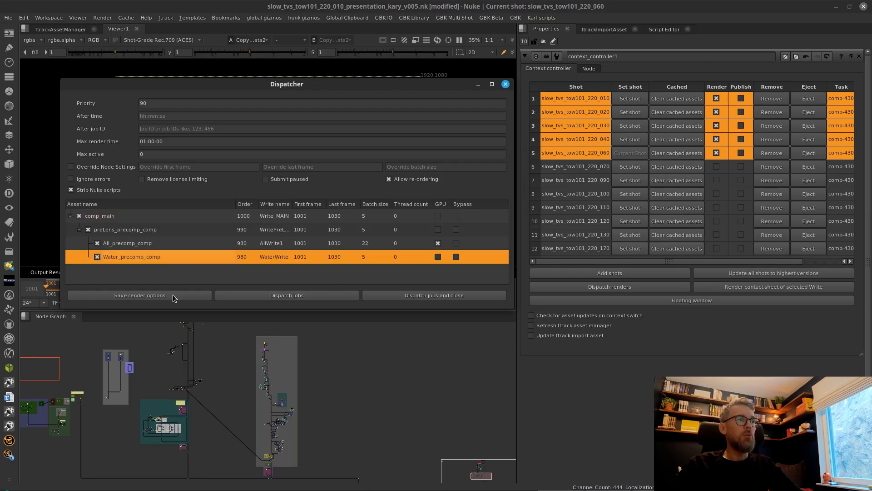
Step: Review the render order from the nested precomps up to comp_main and close the Dispatcher without dispatching jobs
{"action": "left_click", "coordinate": [142, 245]}
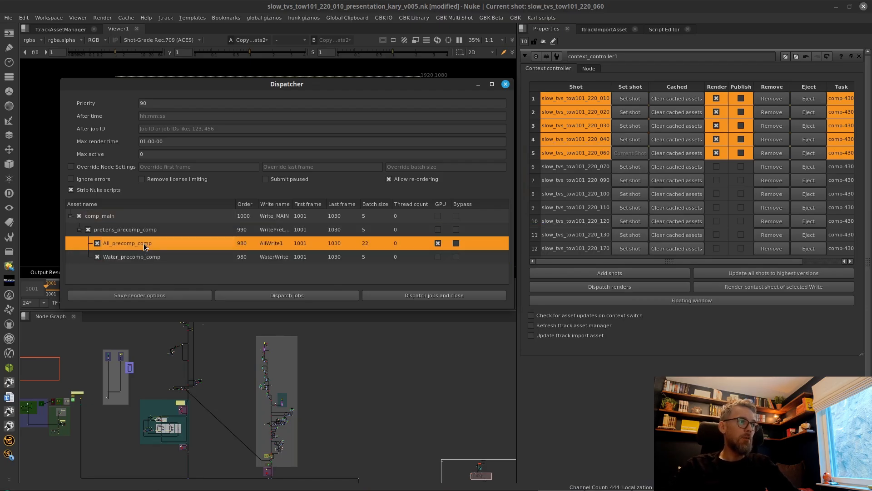
{"action": "left_click", "coordinate": [120, 258]}
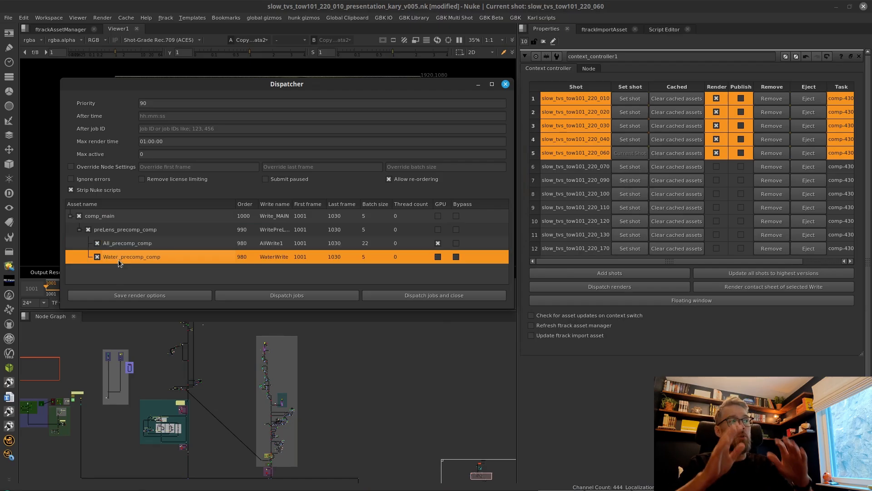
{"action": "left_click", "coordinate": [129, 229]}
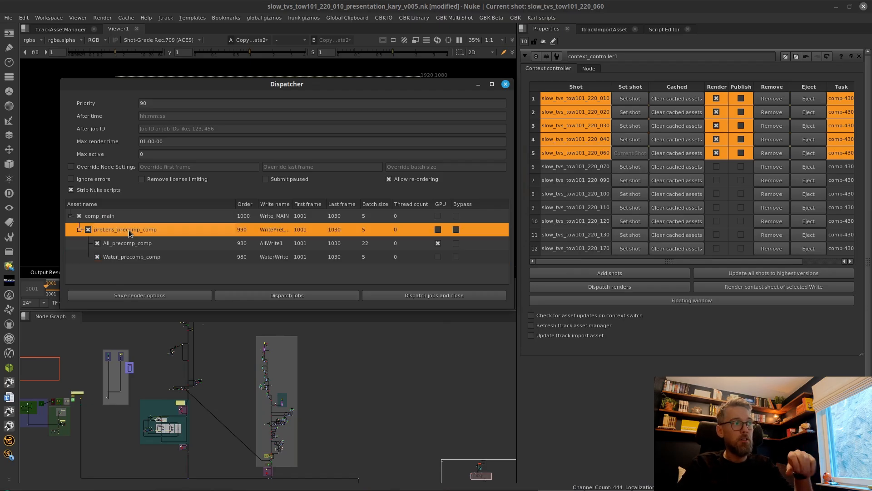
{"action": "left_click", "coordinate": [112, 215]}
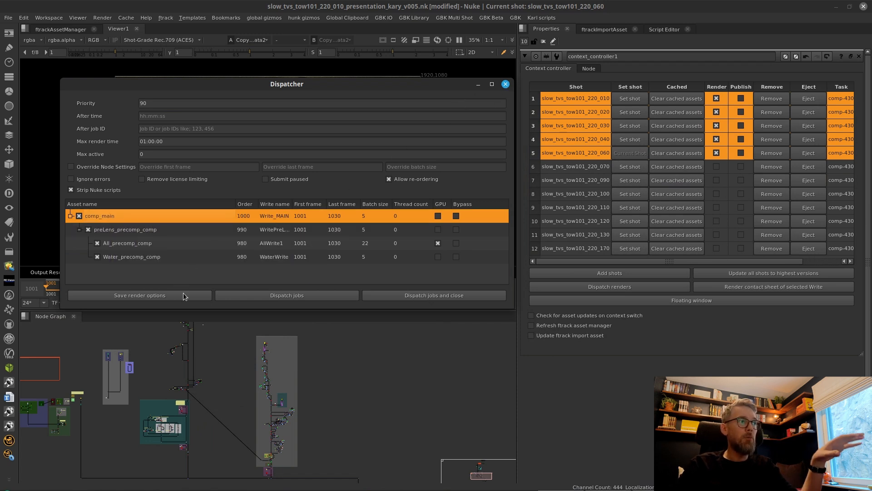
{"action": "left_click", "coordinate": [505, 85]}
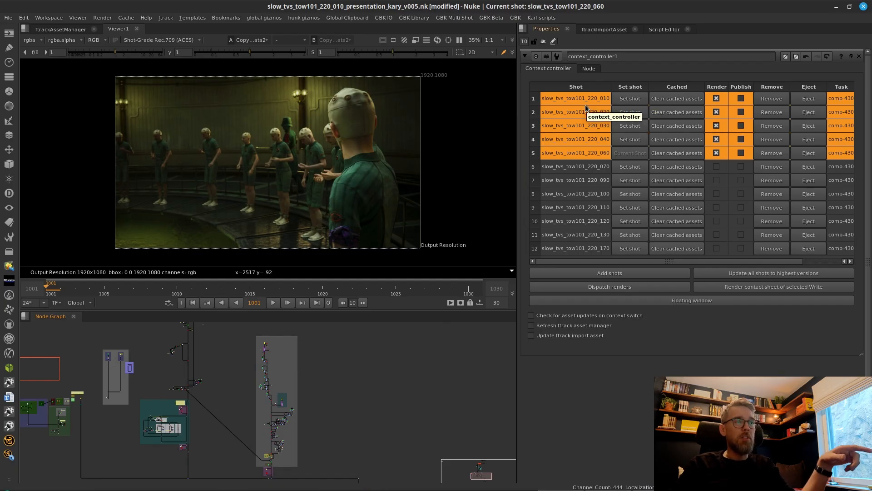
Step: Enable publishing for shots 220_010 through 220_060 in the context controller
{"action": "left_click", "coordinate": [627, 99]}
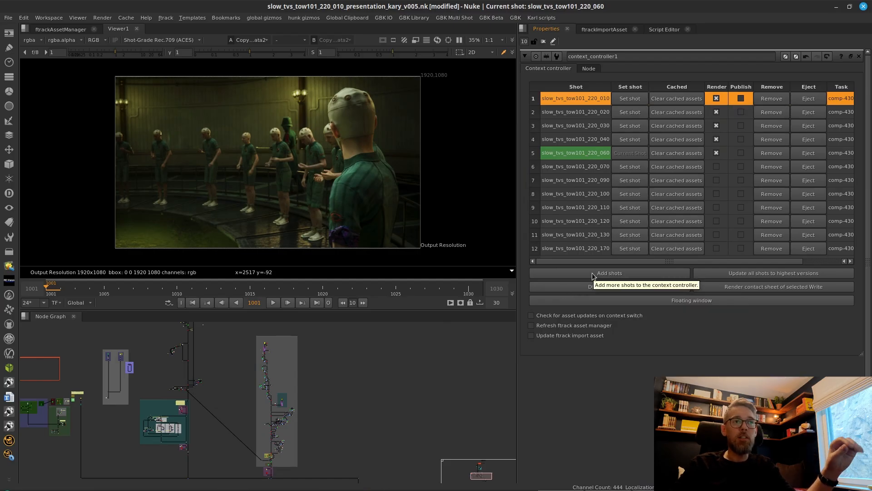
{"action": "left_click", "coordinate": [591, 113]}
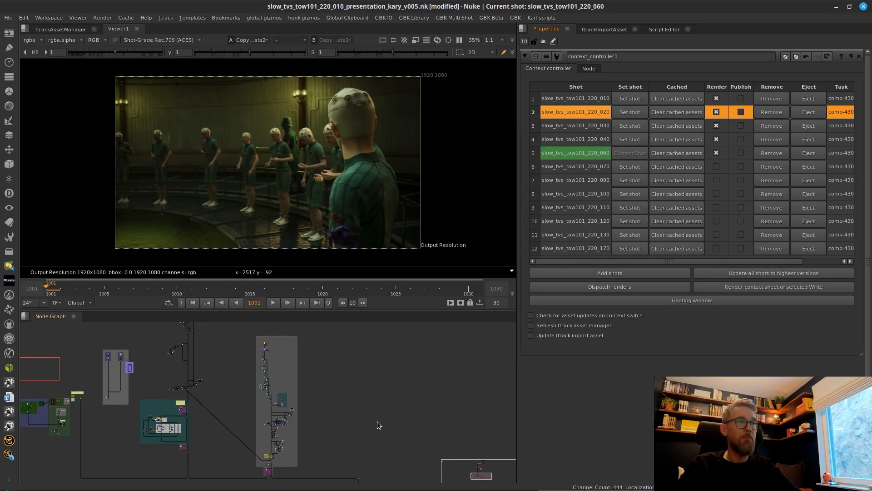
{"action": "left_click", "coordinate": [591, 100]}
{"action": "left_click", "coordinate": [741, 99]}
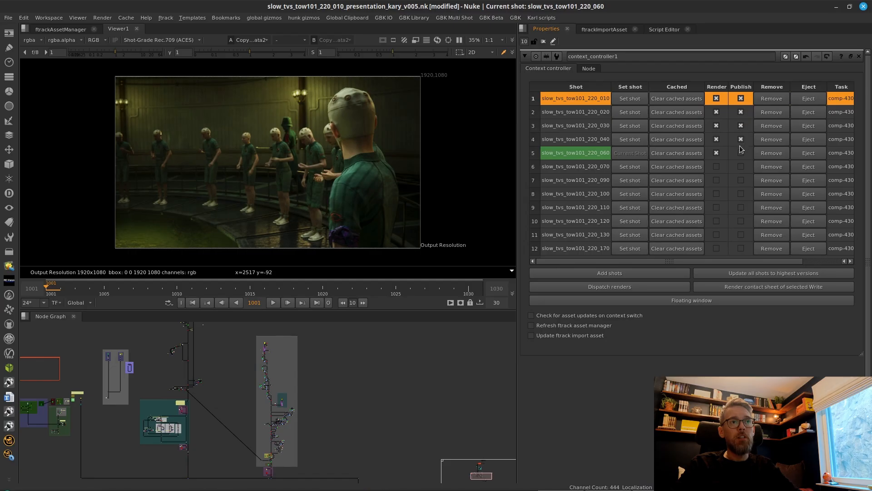
{"action": "left_click", "coordinate": [604, 159]}
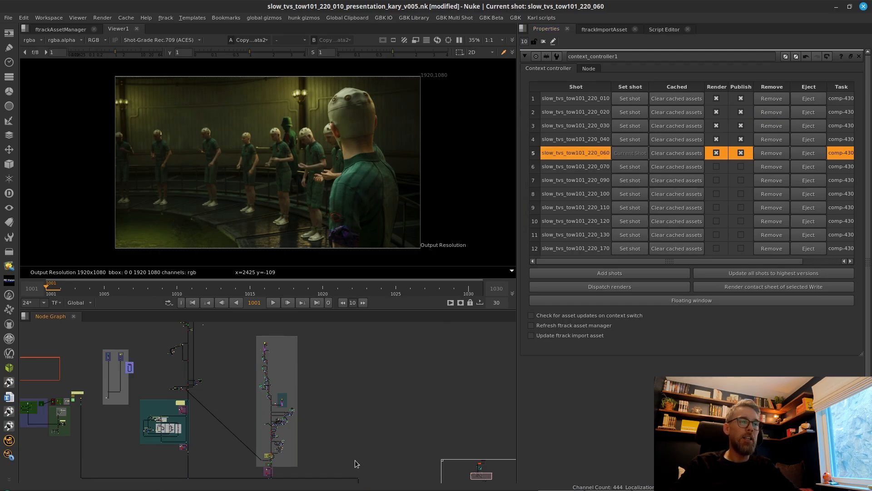
Step: Examine the Write_MAIN node and the ftrackPublish node connected to it at the end of the script
{"action": "middle_click_drag", "start_coordinate": [378, 459], "coordinate": [347, 391]}
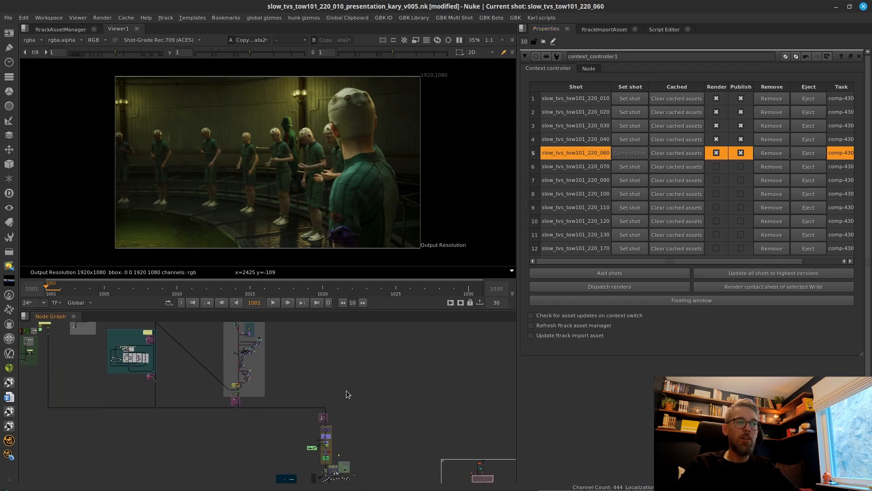
{"action": "middle_click_drag", "start_coordinate": [358, 421], "coordinate": [346, 361]}
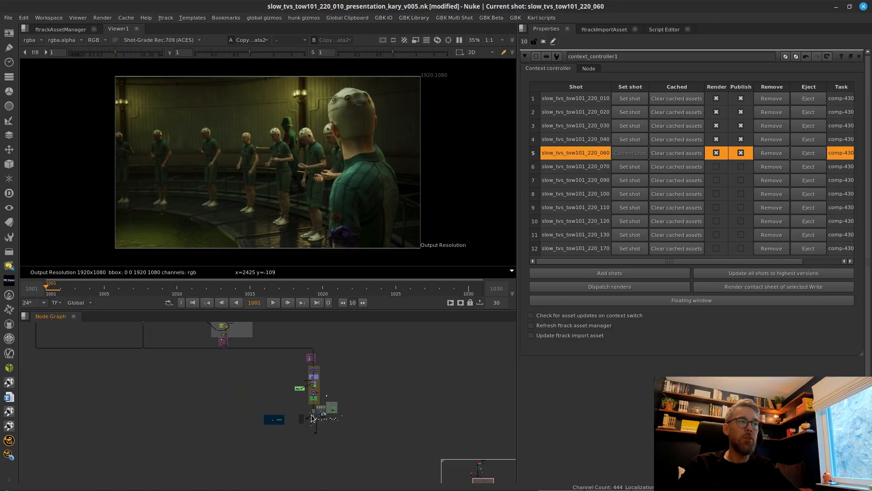
{"action": "scroll", "coordinate": [311, 414], "scroll_direction": "up", "scroll_amount": 5}
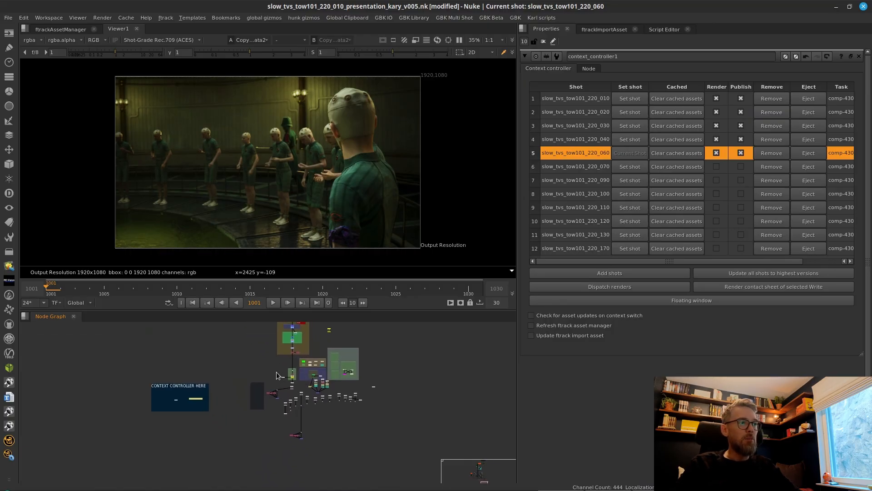
{"action": "scroll", "coordinate": [278, 375], "scroll_direction": "up", "scroll_amount": 8}
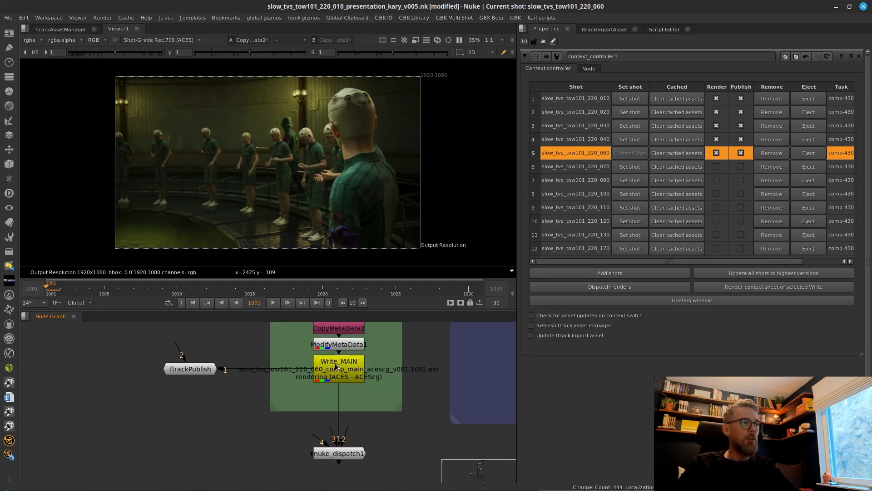
{"action": "left_click", "coordinate": [336, 366]}
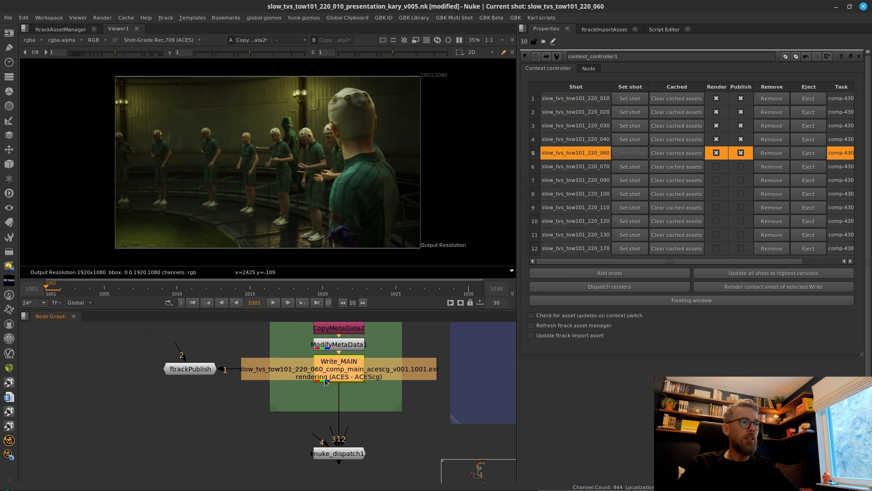
{"action": "middle_click_drag", "start_coordinate": [253, 395], "coordinate": [242, 440]}
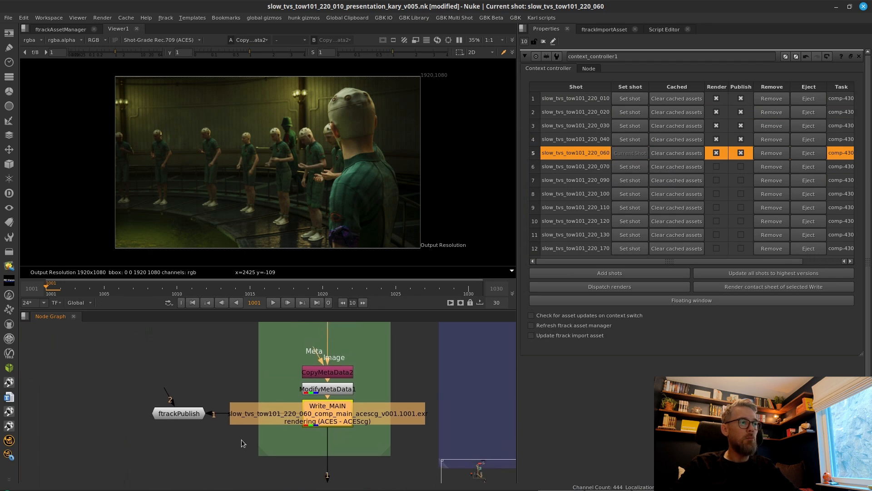
{"action": "left_click", "coordinate": [242, 440]}
{"action": "left_click_drag", "start_coordinate": [178, 413], "coordinate": [169, 414]}
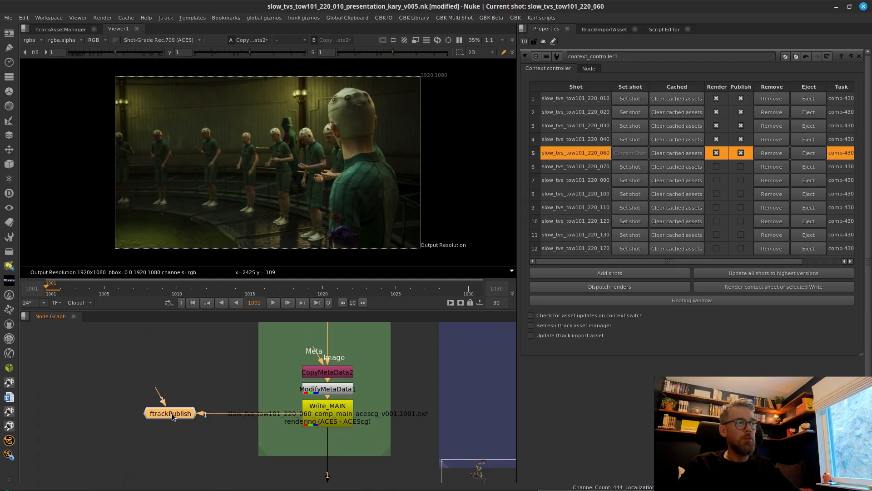
{"action": "left_click_drag", "start_coordinate": [302, 449], "coordinate": [393, 451]}
{"action": "left_click", "coordinate": [393, 451]}
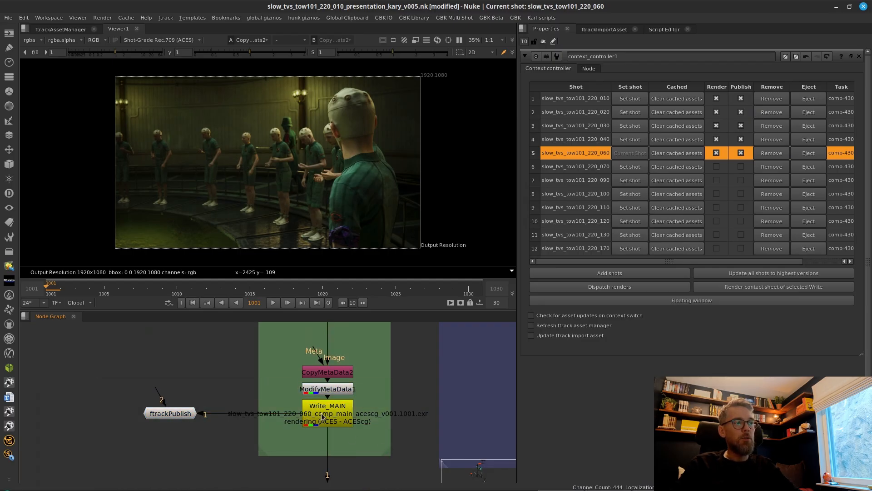
{"action": "left_click", "coordinate": [330, 419]}
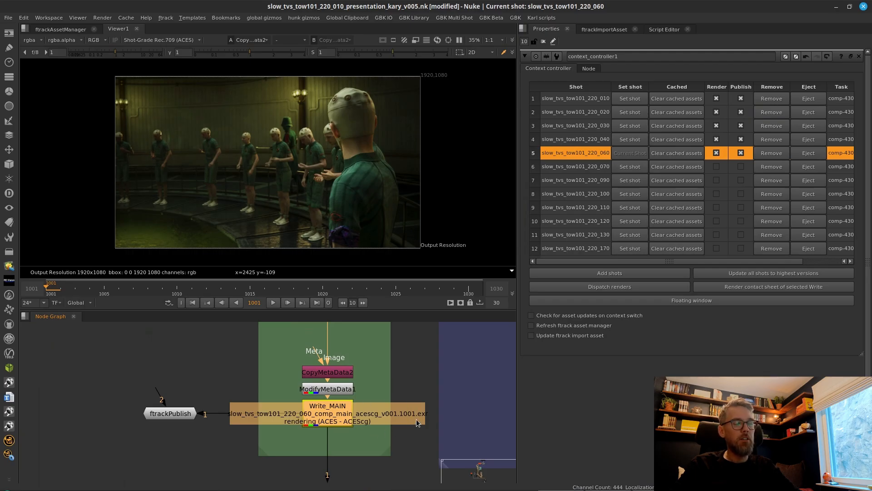
Step: Inspect the connection between the ftrackPublish and Write_MAIN nodes, then view the whole script
{"action": "left_click", "coordinate": [180, 414]}
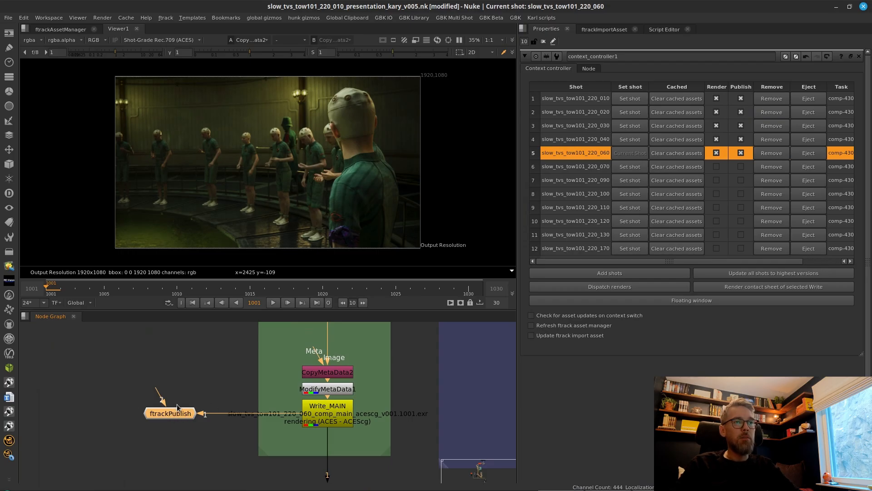
{"action": "left_click", "coordinate": [204, 421]}
{"action": "left_click", "coordinate": [314, 415]}
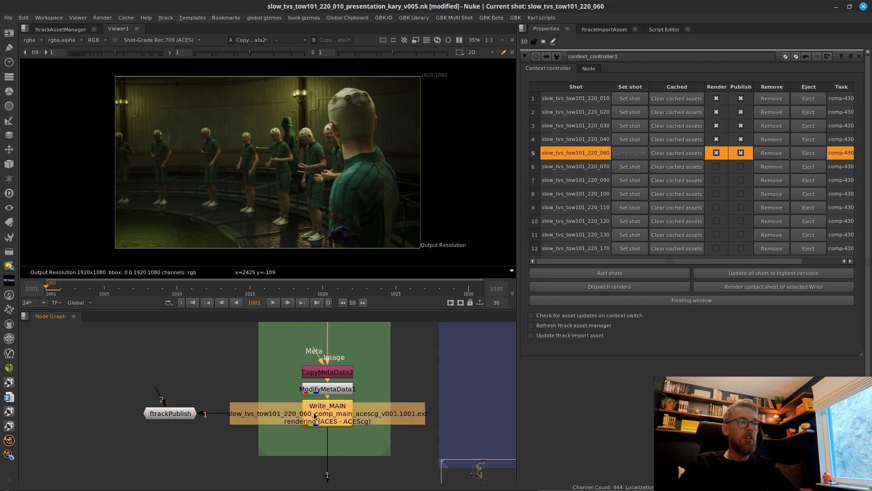
{"action": "left_click", "coordinate": [162, 413]}
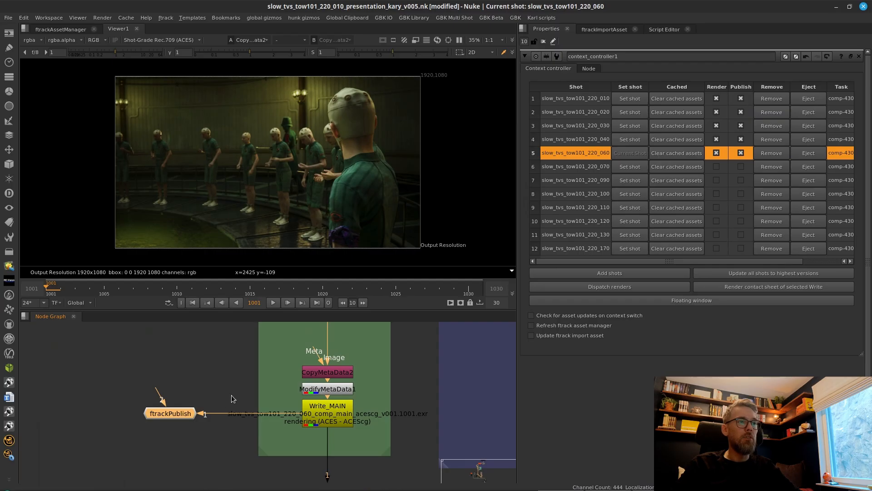
{"action": "left_click", "coordinate": [236, 375]}
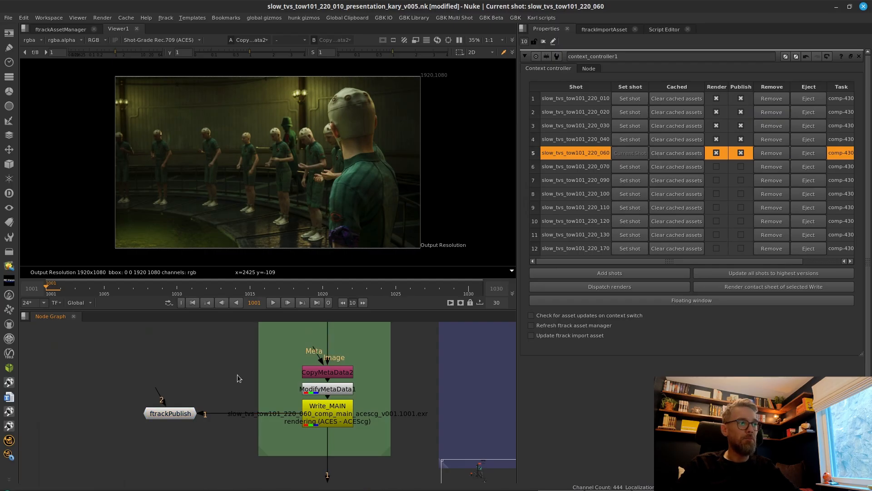
{"action": "scroll", "coordinate": [237, 374], "scroll_direction": "down", "scroll_amount": 10}
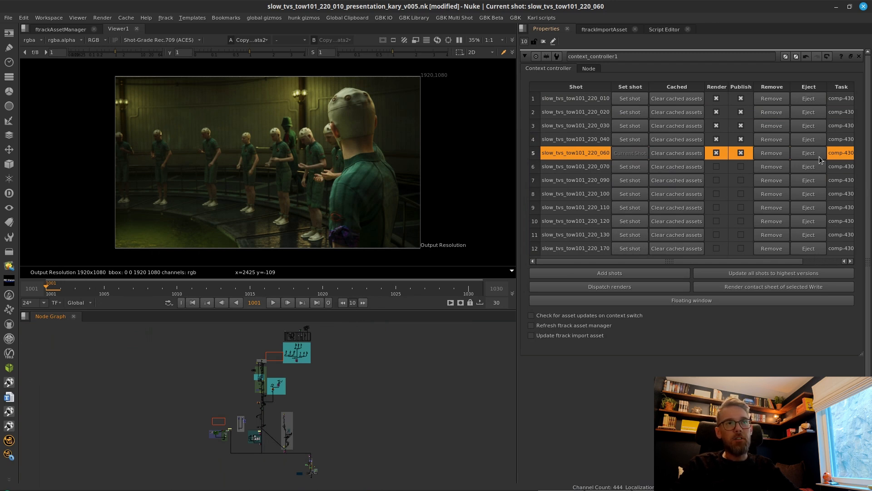
{"action": "left_click", "coordinate": [588, 167]}
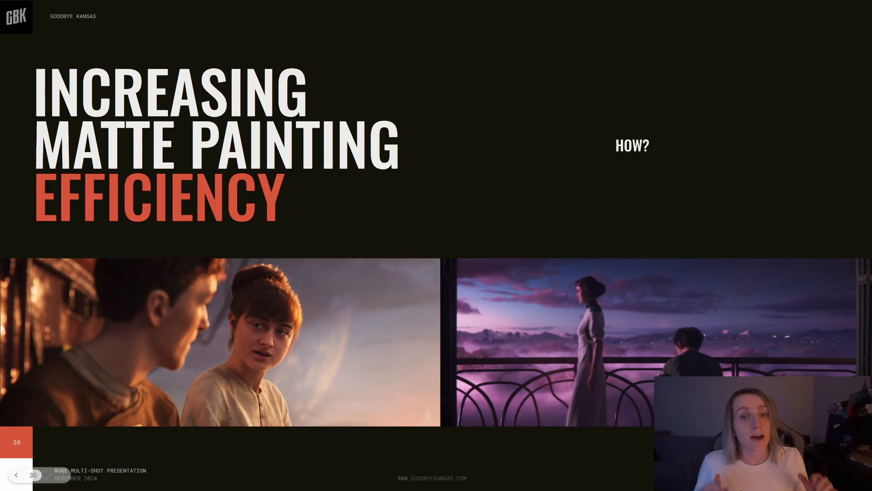
{"action": "key", "text": "Right"}
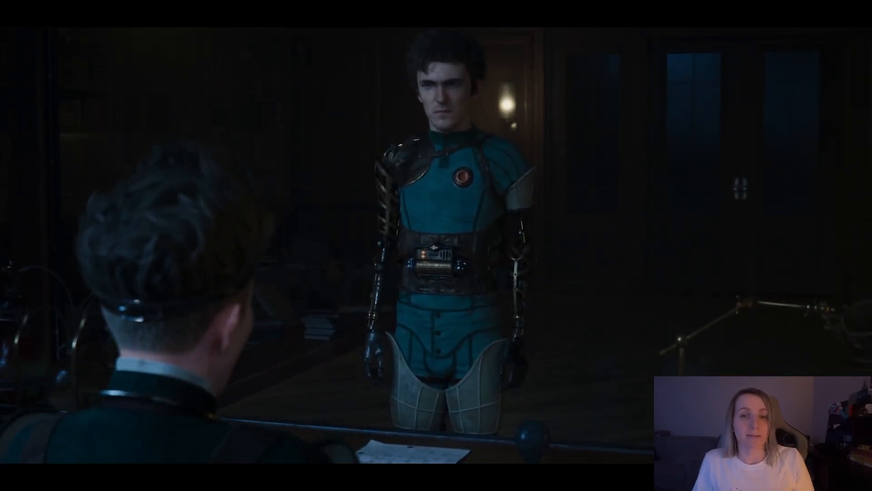
{"action": "key", "text": "Right"}
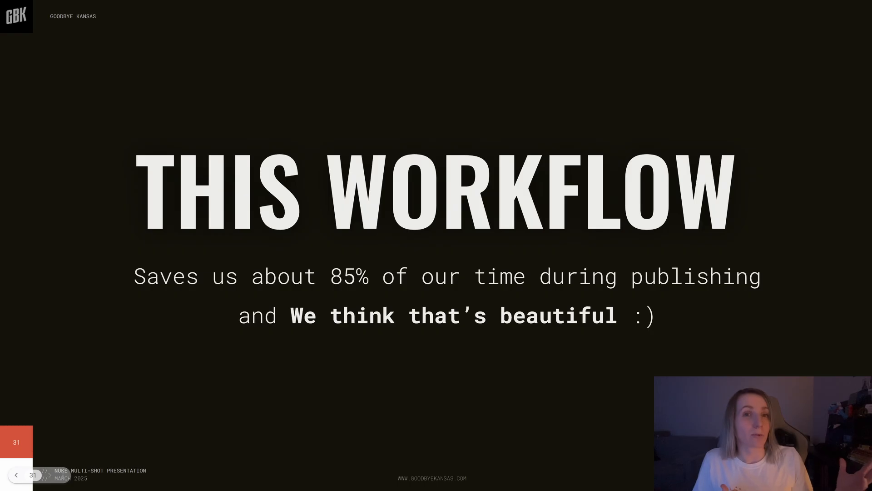
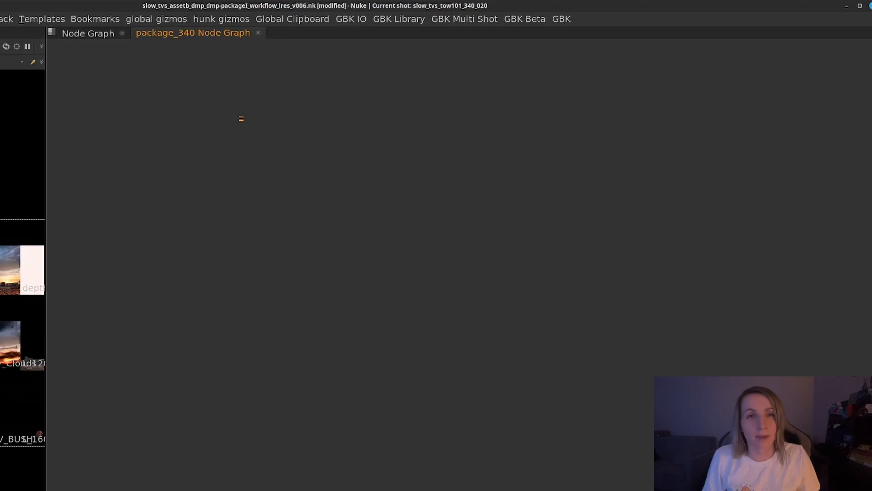
Step: Build the DMP projection setup from the selected node in the package_340 group
{"action": "left_click_drag", "start_coordinate": [211, 98], "coordinate": [285, 143]}
{"action": "left_click", "coordinate": [343, 21]}
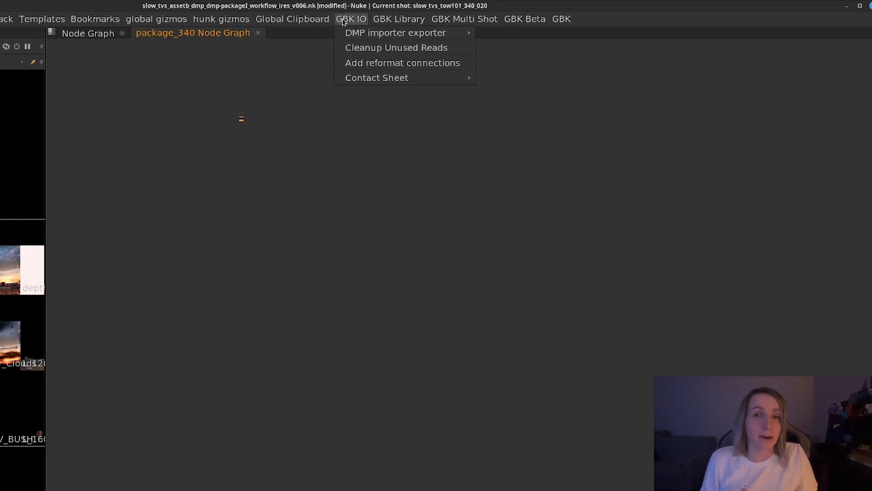
{"action": "mouse_move", "coordinate": [348, 32]}
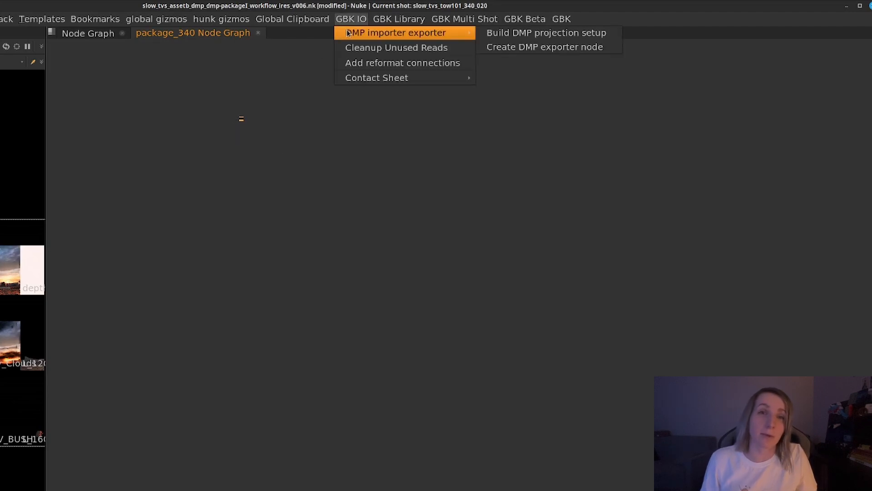
{"action": "left_click", "coordinate": [505, 34]}
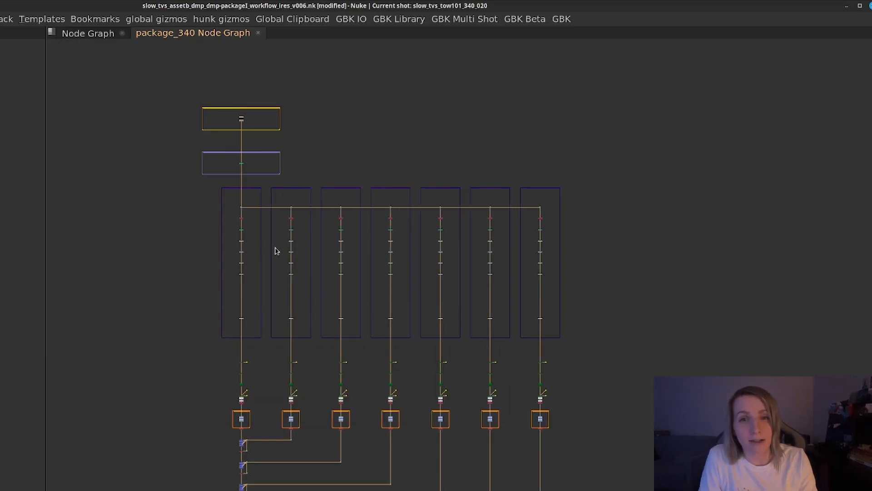
Step: Examine the layer branches of the generated DMP projection setup, from the shared input down to the projection nodes
{"action": "left_click", "coordinate": [242, 362]}
{"action": "key", "text": "1"}
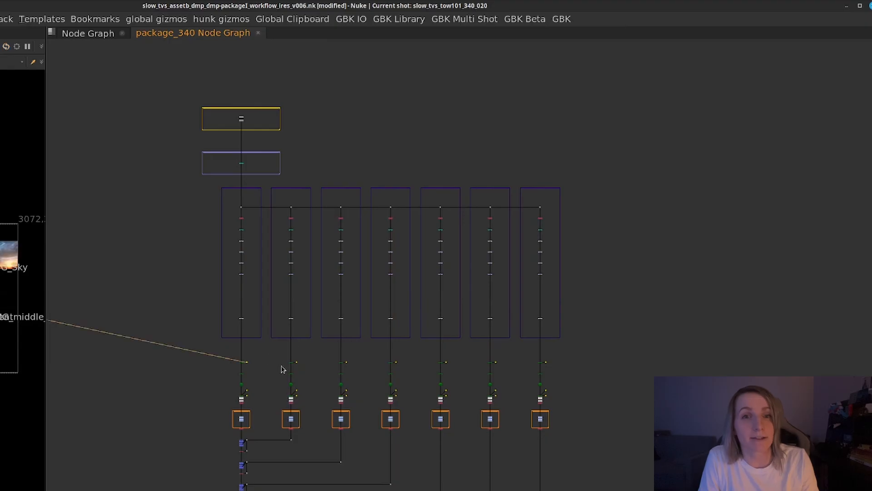
{"action": "scroll", "coordinate": [257, 221], "scroll_direction": "up", "scroll_amount": 5}
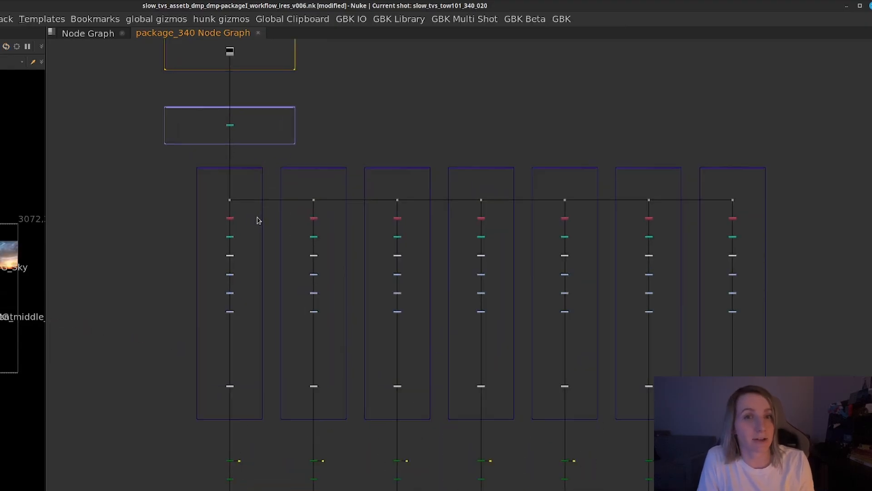
{"action": "scroll", "coordinate": [235, 219], "scroll_direction": "up", "scroll_amount": 3}
{"action": "scroll", "coordinate": [235, 219], "scroll_direction": "down", "scroll_amount": 10}
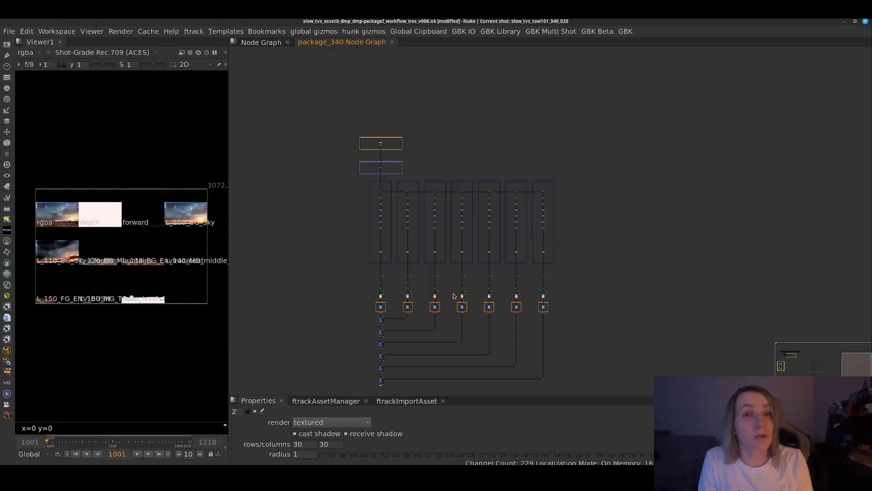
{"action": "scroll", "coordinate": [243, 351], "scroll_direction": "up", "scroll_amount": 2}
{"action": "scroll", "coordinate": [381, 287], "scroll_direction": "up", "scroll_amount": 6}
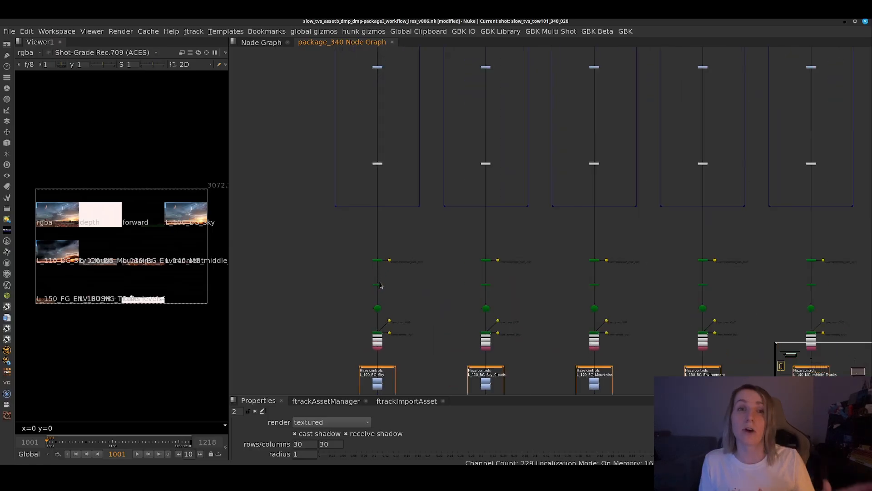
Step: Set the uniform scale of the projection sphere in the L_100_BG_Sky branch to 450000
{"action": "double_click", "coordinate": [377, 288]}
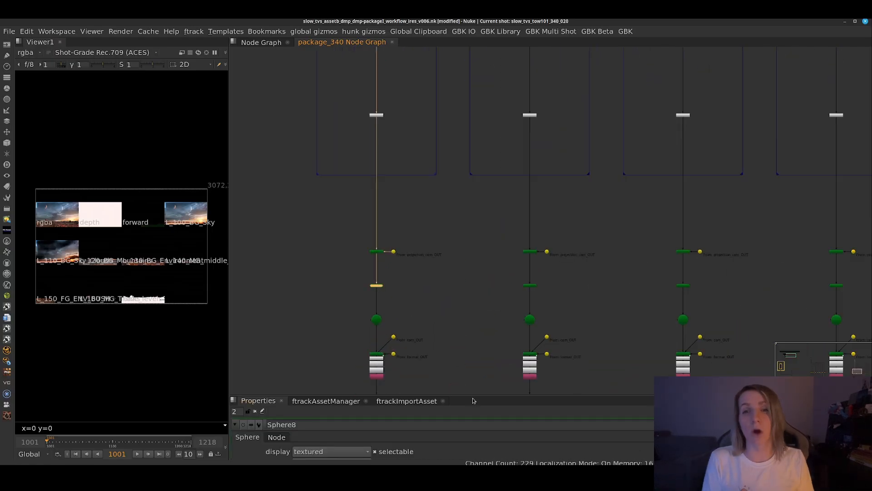
{"action": "left_click_drag", "start_coordinate": [475, 394], "coordinate": [496, 122]}
{"action": "left_click", "coordinate": [296, 336]}
Step: Set the uniform scale of the projection sphere in the L_110_BG_Sky_Clouds branch to 250000
{"action": "scroll", "coordinate": [512, 72], "scroll_direction": "down", "scroll_amount": 5}
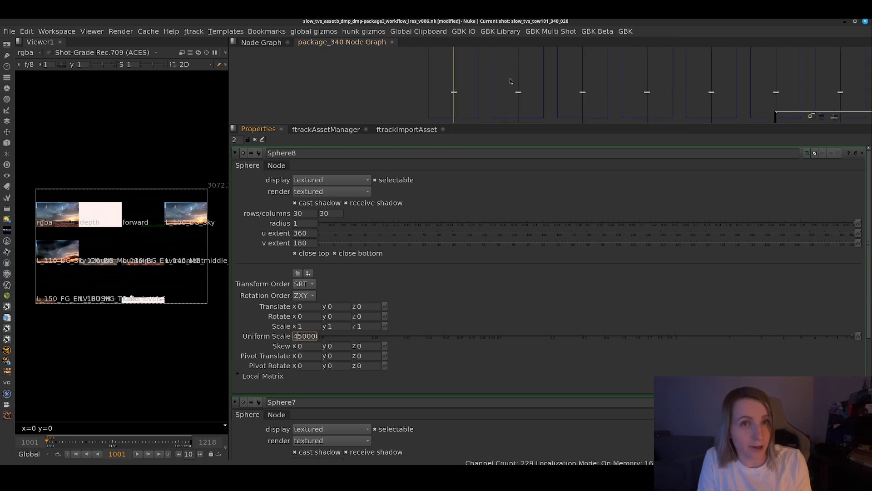
{"action": "scroll", "coordinate": [491, 65], "scroll_direction": "up", "scroll_amount": 5}
{"action": "double_click", "coordinate": [506, 116]}
{"action": "left_click", "coordinate": [300, 336]}
{"action": "type", "text": "250000"}
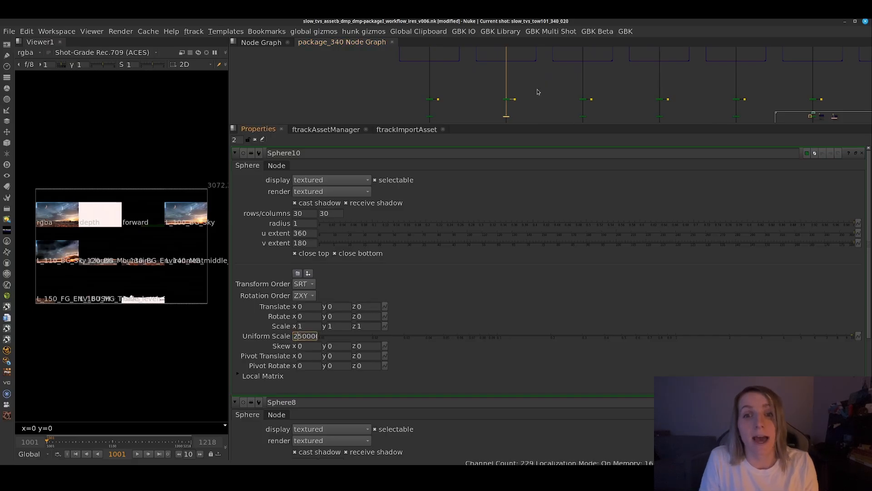
Step: Set the uniform scale of the projection sphere in the L_120_BG_Mountains branch to 150000
{"action": "left_click", "coordinate": [585, 119]}
{"action": "double_click", "coordinate": [584, 120]}
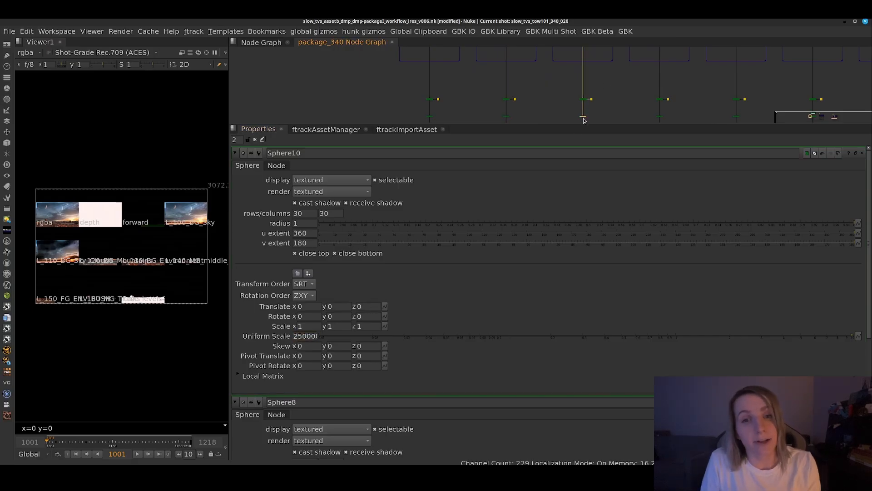
{"action": "left_click", "coordinate": [296, 337]}
{"action": "type", "text": "1"}
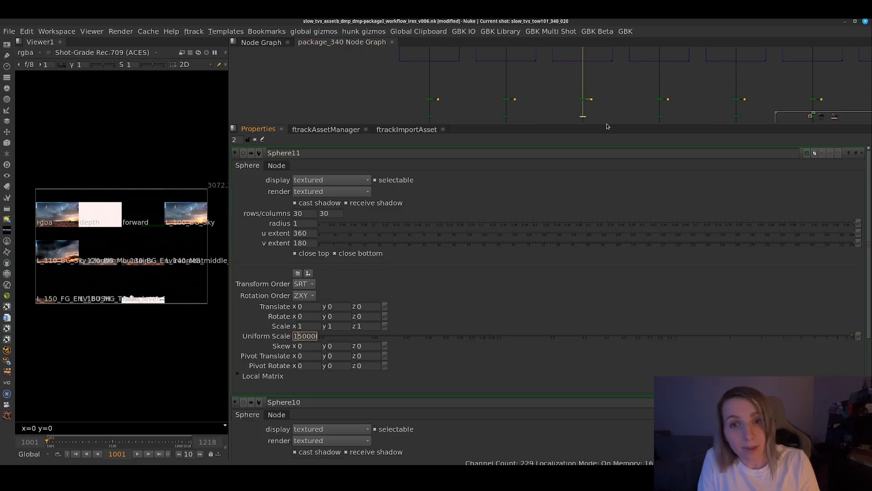
Step: Set the uniform scale of the projection sphere in the L_130_BG_Environment branch to 50000
{"action": "left_click", "coordinate": [660, 118]}
{"action": "double_click", "coordinate": [660, 119]}
{"action": "left_click", "coordinate": [296, 337]}
{"action": "key", "text": "Delete"}
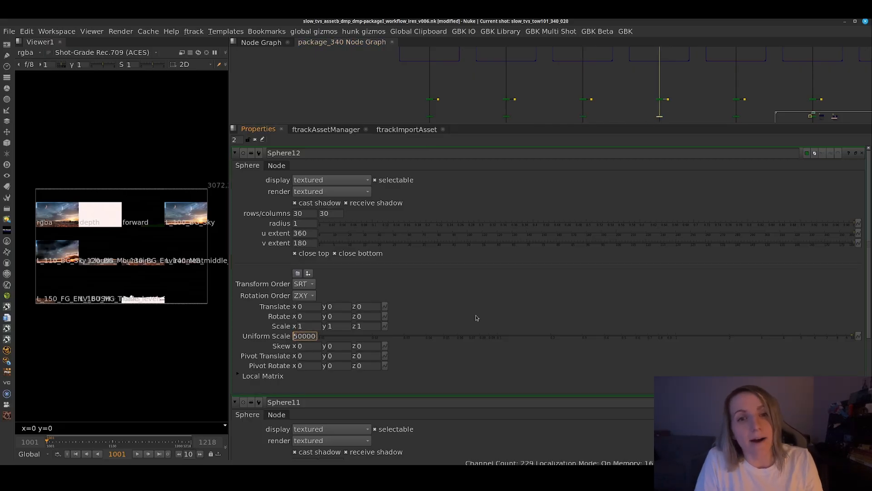
Step: Examine the haze controls of the individual layer branches below the projection spheres
{"action": "scroll", "coordinate": [611, 84], "scroll_direction": "down", "scroll_amount": 5}
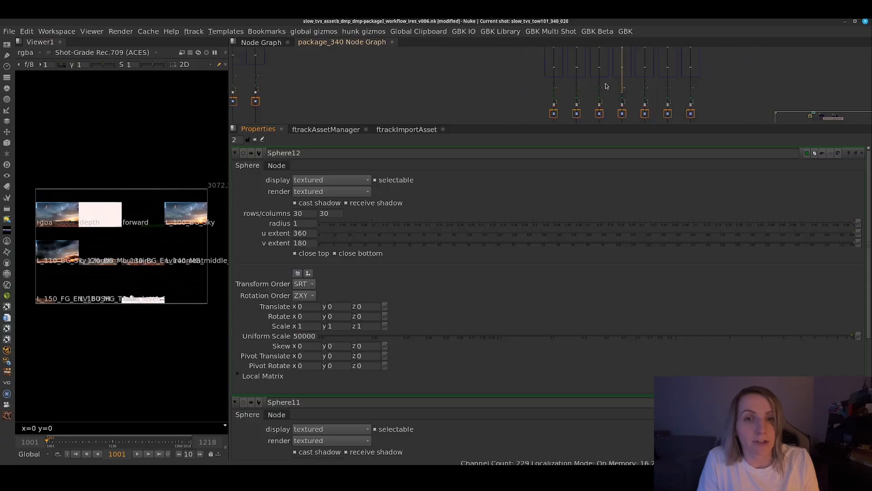
{"action": "middle_click_drag", "start_coordinate": [620, 94], "coordinate": [582, 74]}
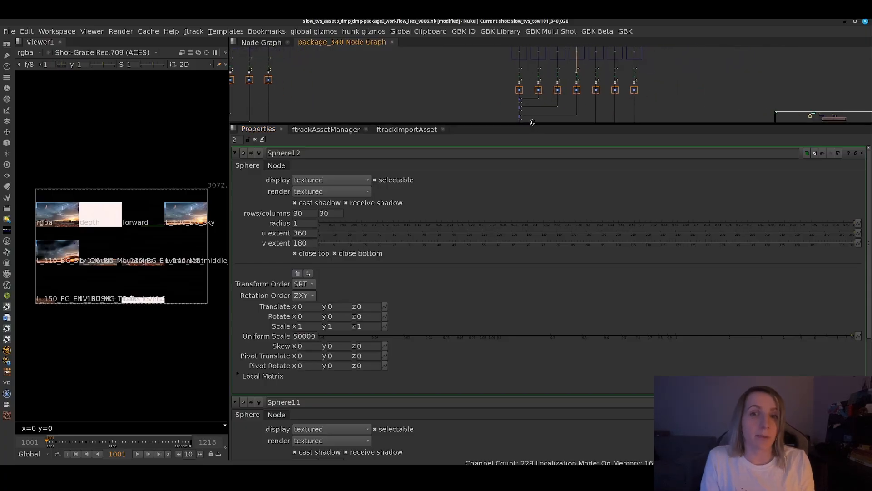
{"action": "left_click_drag", "start_coordinate": [533, 123], "coordinate": [522, 347]}
{"action": "middle_click_drag", "start_coordinate": [594, 152], "coordinate": [491, 256]}
{"action": "scroll", "coordinate": [491, 256], "scroll_direction": "up", "scroll_amount": 2}
{"action": "scroll", "coordinate": [367, 200], "scroll_direction": "up", "scroll_amount": 3}
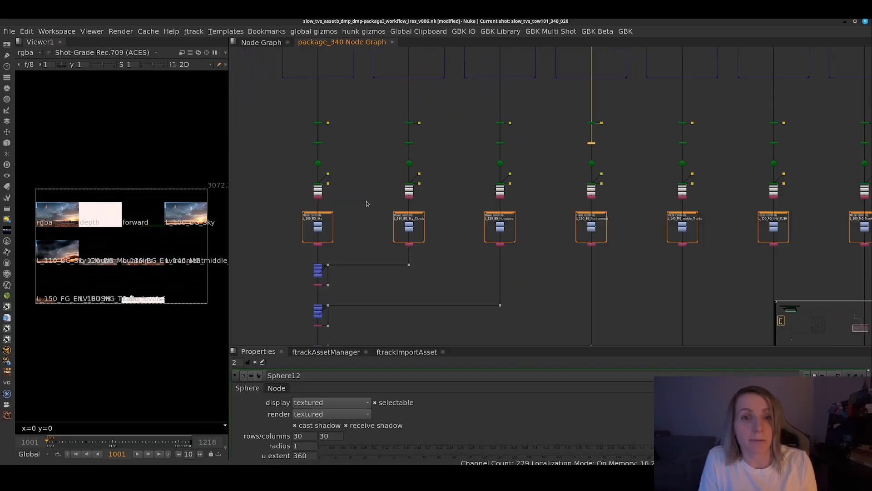
{"action": "scroll", "coordinate": [358, 250], "scroll_direction": "up", "scroll_amount": 4}
{"action": "scroll", "coordinate": [329, 287], "scroll_direction": "up", "scroll_amount": 3}
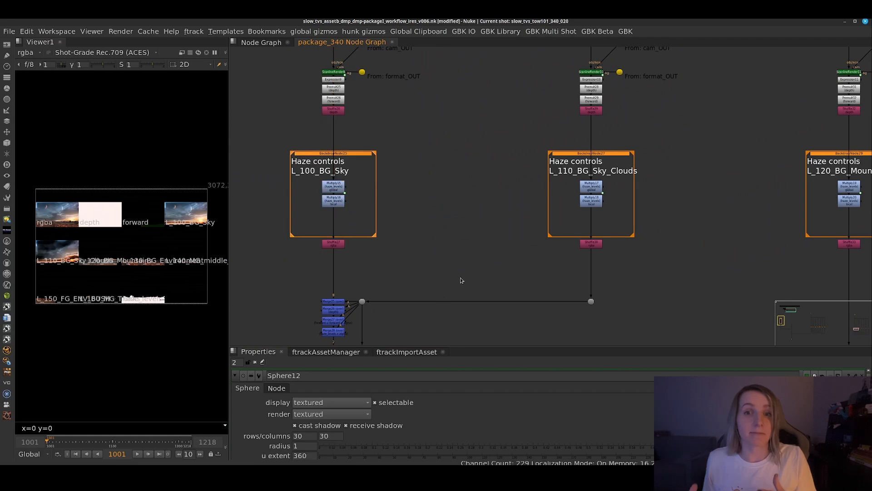
Step: Examine the merge stacks joining the branches and open the ShuffleCopy nodes for L_110_BG_Sky_Clouds and L_120_BG_Mountains
{"action": "middle_click_drag", "start_coordinate": [434, 315], "coordinate": [435, 231]}
{"action": "scroll", "coordinate": [376, 247], "scroll_direction": "up", "scroll_amount": 3}
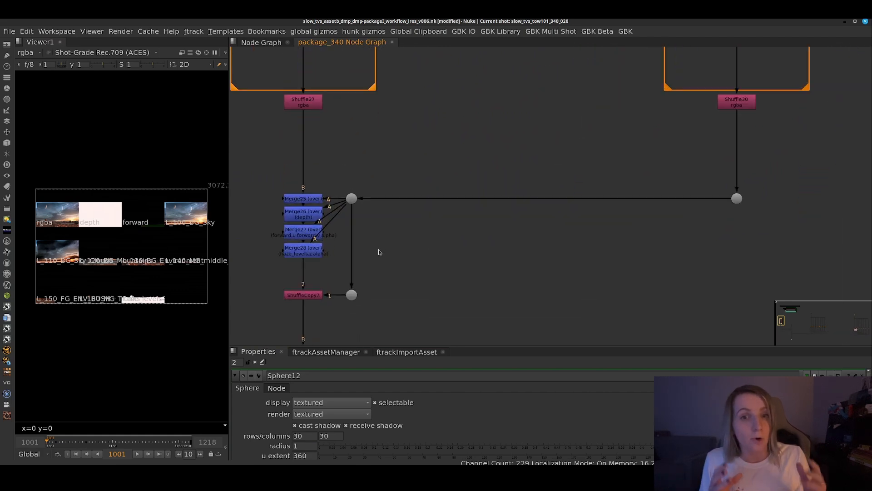
{"action": "scroll", "coordinate": [424, 262], "scroll_direction": "down", "scroll_amount": 4}
{"action": "scroll", "coordinate": [423, 264], "scroll_direction": "down", "scroll_amount": 5}
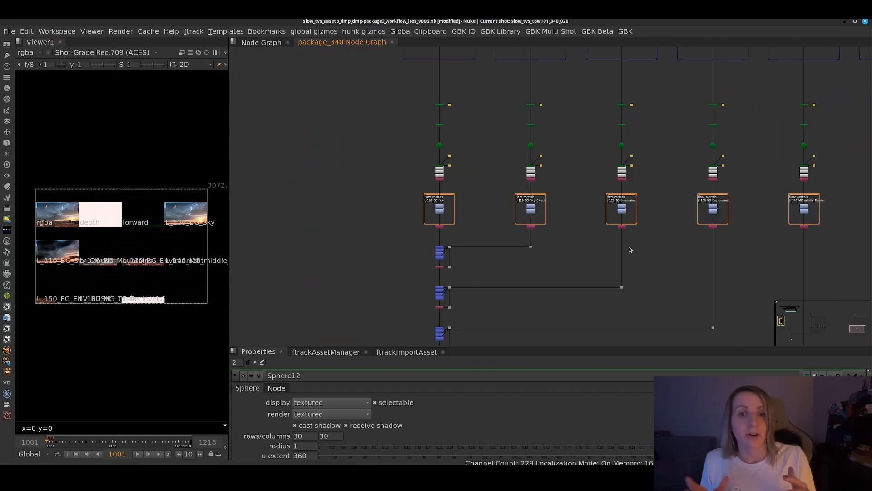
{"action": "middle_click_drag", "start_coordinate": [452, 293], "coordinate": [500, 223]}
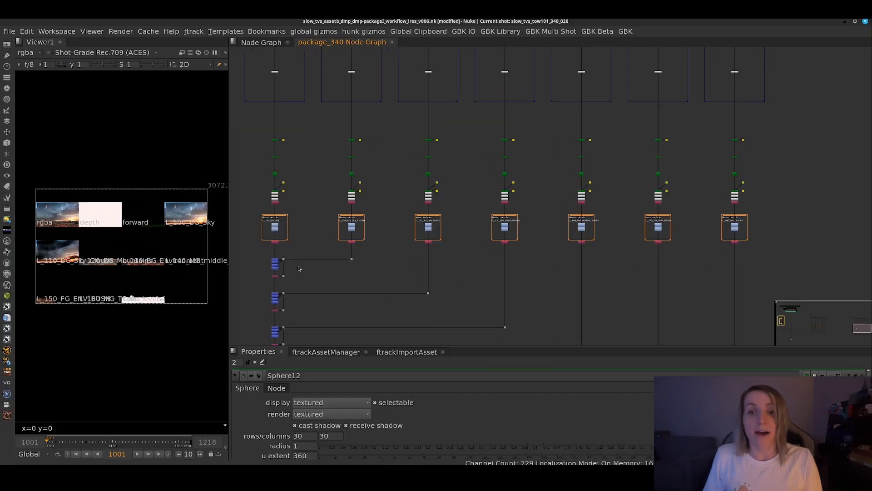
{"action": "scroll", "coordinate": [280, 275], "scroll_direction": "up", "scroll_amount": 4}
{"action": "double_click", "coordinate": [279, 276]}
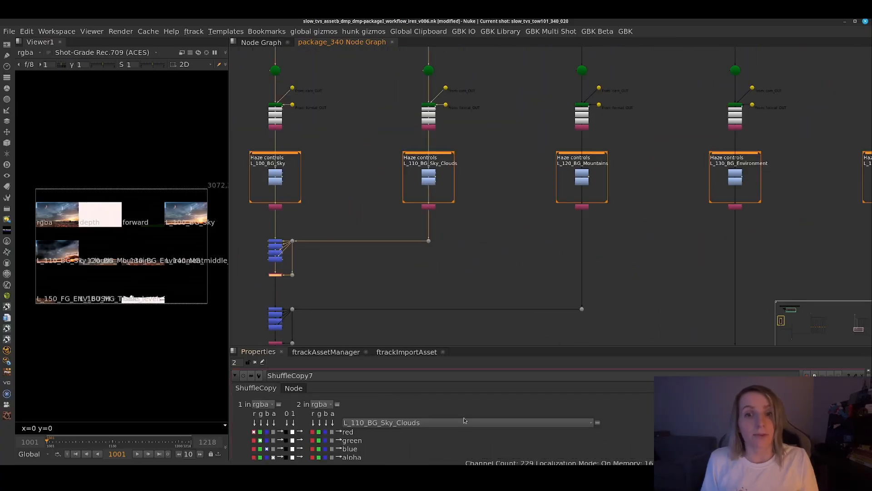
{"action": "double_click", "coordinate": [275, 343]}
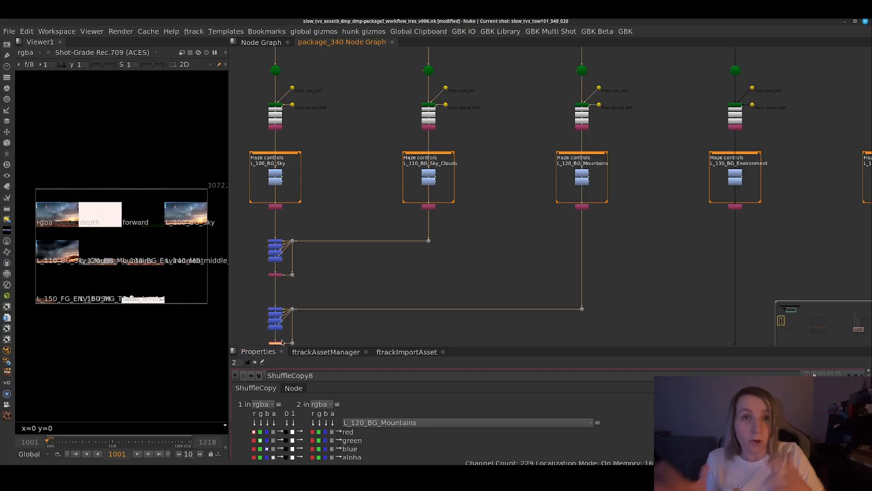
Step: Inspect the Shuffle, Crop and ACES conversion nodes at the start of one layer branch, then follow the branch down
{"action": "scroll", "coordinate": [457, 236], "scroll_direction": "down", "scroll_amount": 5}
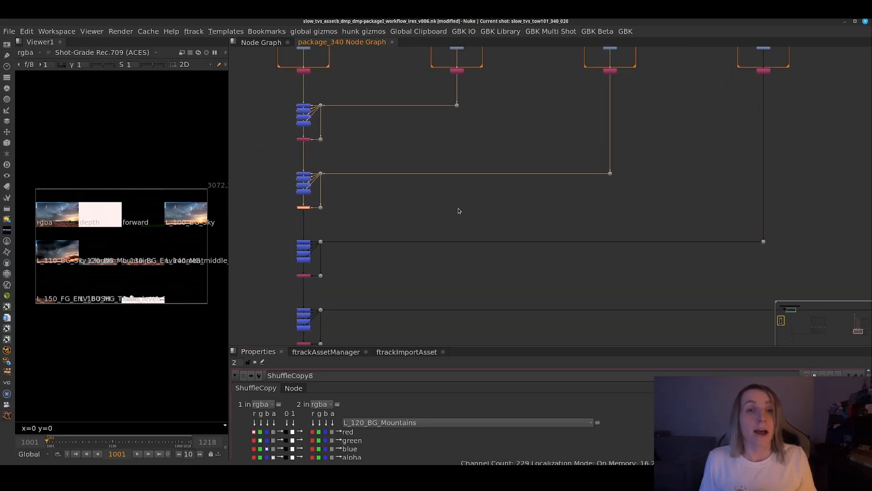
{"action": "scroll", "coordinate": [458, 208], "scroll_direction": "down", "scroll_amount": 5}
{"action": "mouse_move", "coordinate": [619, 201]}
{"action": "middle_mouse_down"}
{"action": "mouse_move", "coordinate": [553, 271]}
{"action": "mouse_move", "coordinate": [524, 343]}
{"action": "middle_mouse_up"}
{"action": "middle_click_drag", "start_coordinate": [510, 132], "coordinate": [499, 219]}
{"action": "scroll", "coordinate": [505, 154], "scroll_direction": "up", "scroll_amount": 10}
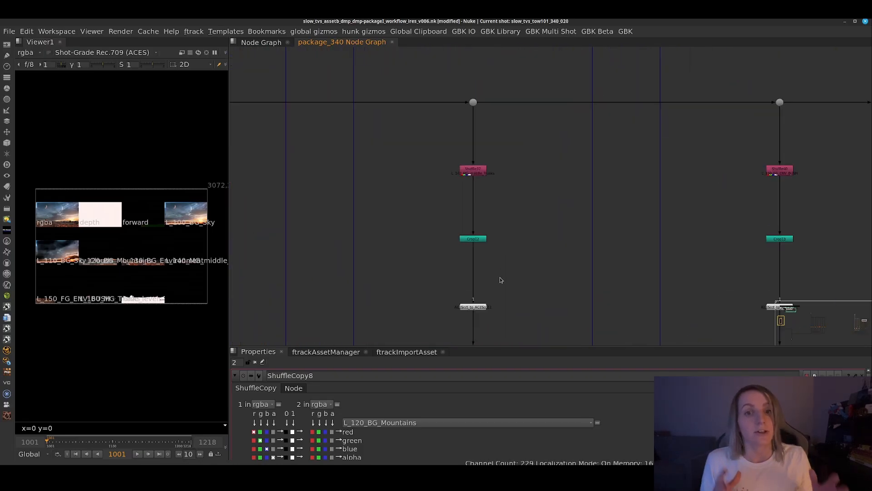
{"action": "double_click", "coordinate": [474, 171]}
{"action": "double_click", "coordinate": [481, 240]}
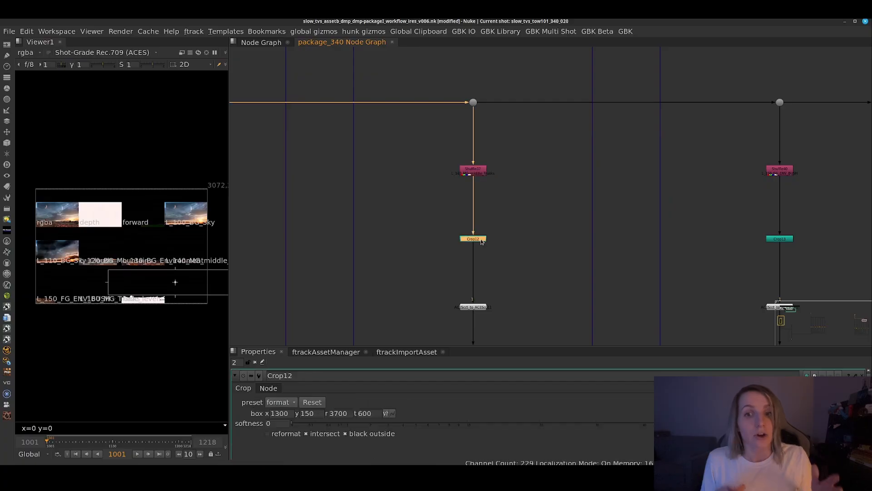
{"action": "double_click", "coordinate": [484, 308]}
{"action": "middle_click_drag", "start_coordinate": [550, 294], "coordinate": [539, 0]}
{"action": "scroll", "coordinate": [531, 268], "scroll_direction": "down", "scroll_amount": 2}
{"action": "middle_click_drag", "start_coordinate": [534, 273], "coordinate": [529, 48]}
{"action": "middle_click_drag", "start_coordinate": [521, 158], "coordinate": [534, 118]}
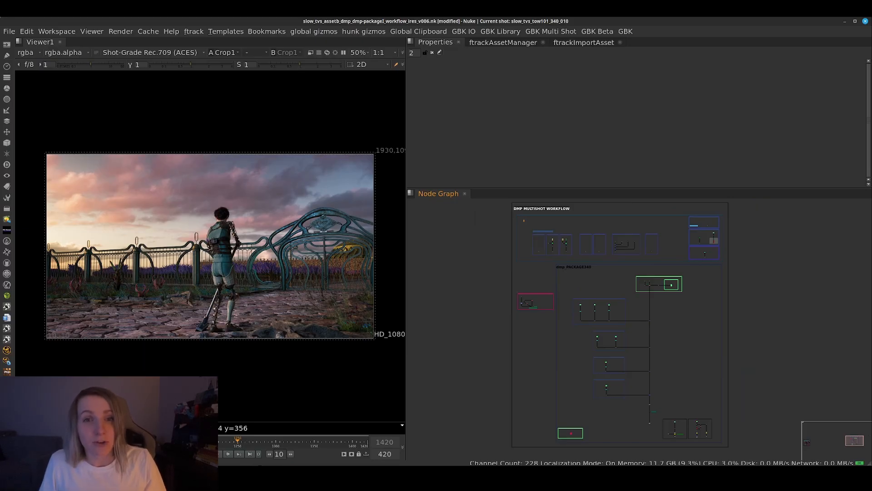
Step: Open the context_controller node below the layer branches, detach its shot list into a floating window and minimize that window
{"action": "scroll", "coordinate": [573, 439], "scroll_direction": "up", "scroll_amount": 5}
{"action": "double_click", "coordinate": [568, 424]}
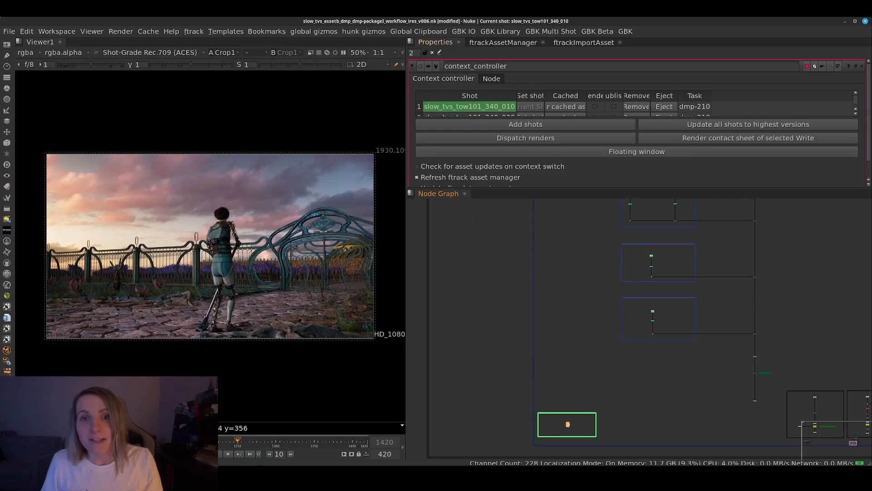
{"action": "scroll", "coordinate": [639, 137], "scroll_direction": "down", "scroll_amount": 3}
{"action": "scroll", "coordinate": [639, 86], "scroll_direction": "down", "scroll_amount": 1}
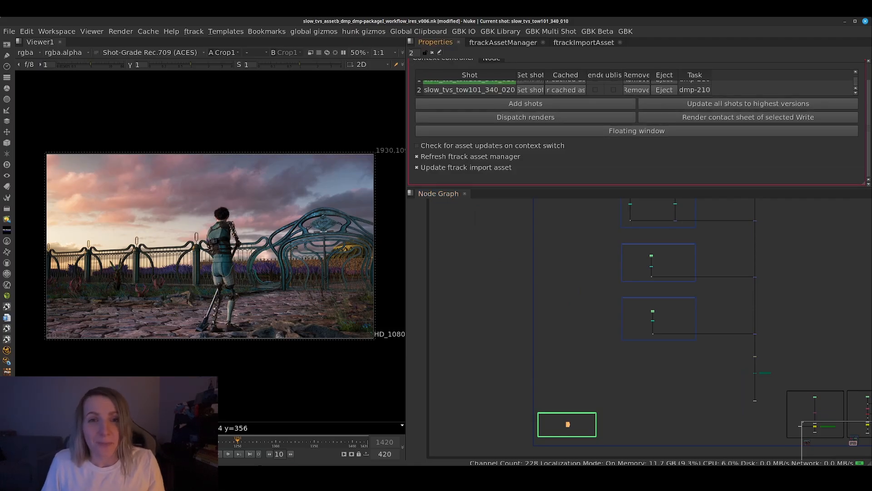
{"action": "left_click", "coordinate": [637, 131]}
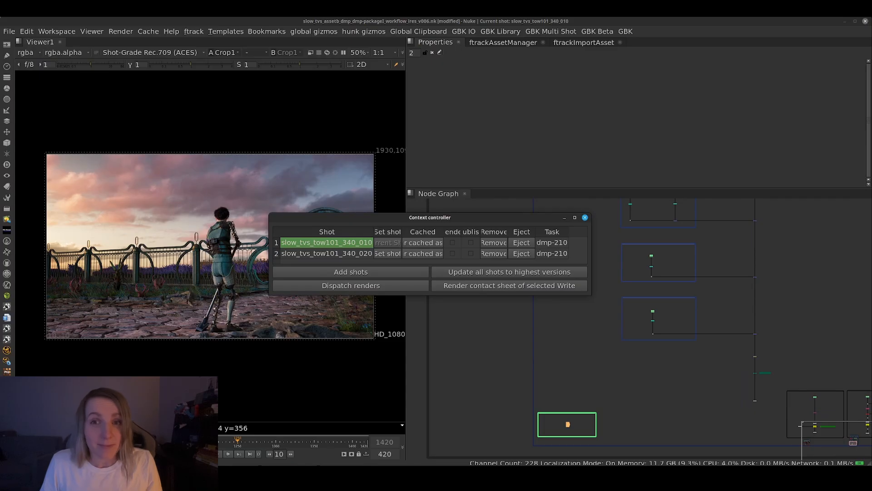
{"action": "left_click", "coordinate": [564, 218]}
Step: Examine the context-based data section, including the render camera, metadata render camera and SHOW format backdrops, down to dmp_PACKAGE340
{"action": "key", "text": "f"}
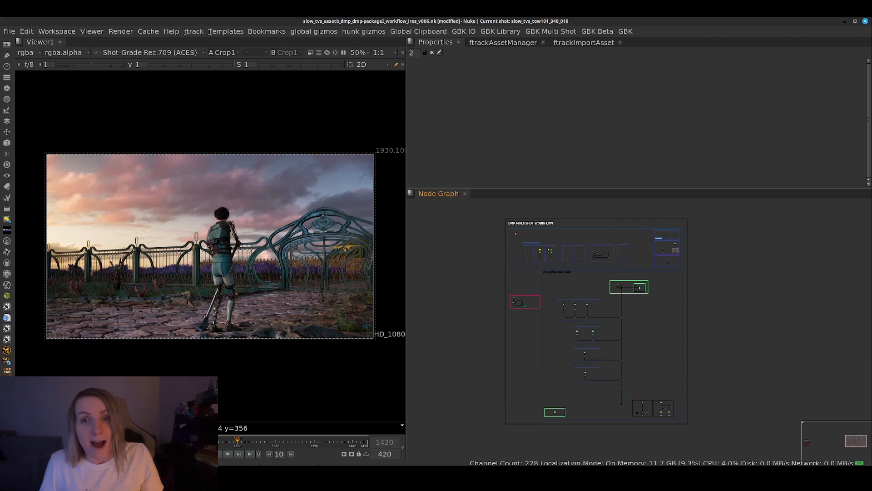
{"action": "scroll", "coordinate": [670, 248], "scroll_direction": "up", "scroll_amount": 8}
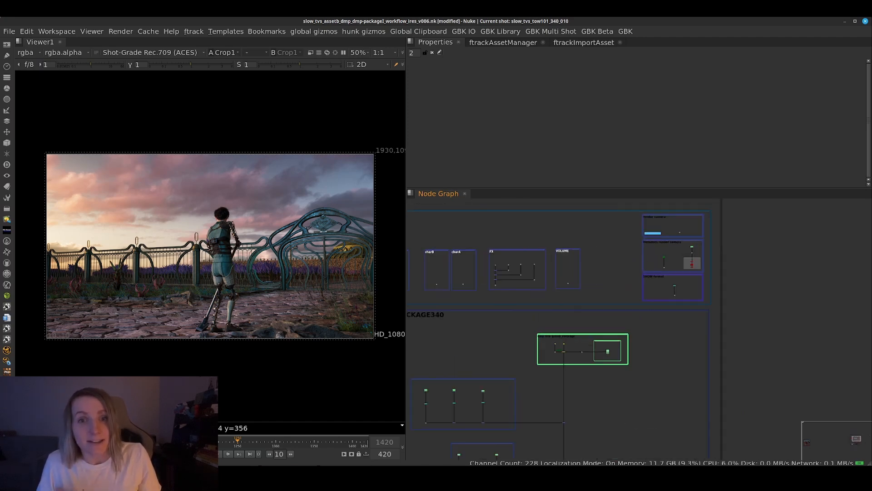
{"action": "scroll", "coordinate": [675, 298], "scroll_direction": "up", "scroll_amount": 2}
{"action": "middle_click_drag", "start_coordinate": [675, 298], "coordinate": [662, 380]}
{"action": "scroll", "coordinate": [859, 307], "scroll_direction": "down", "scroll_amount": 3}
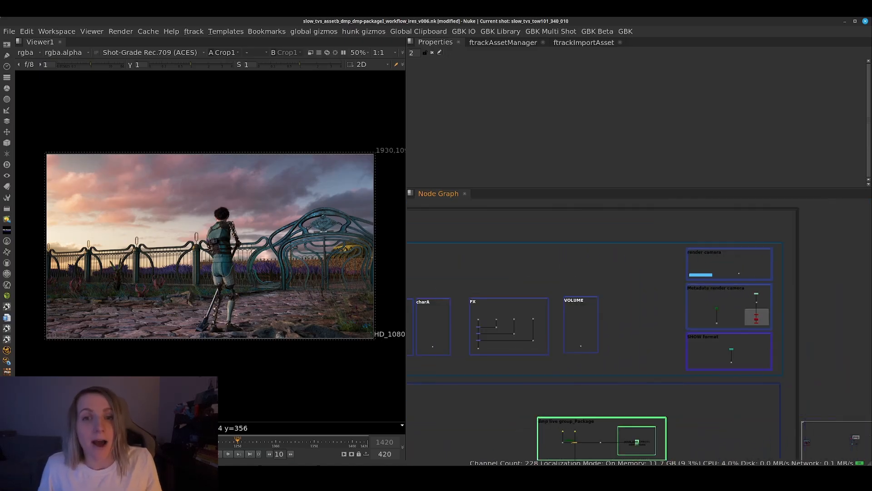
{"action": "scroll", "coordinate": [858, 359], "scroll_direction": "down", "scroll_amount": 2}
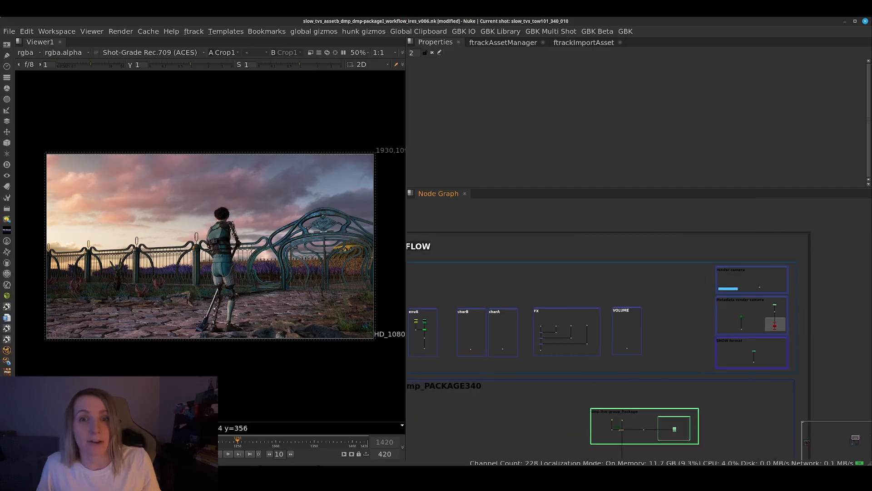
{"action": "scroll", "coordinate": [695, 391], "scroll_direction": "down", "scroll_amount": 2}
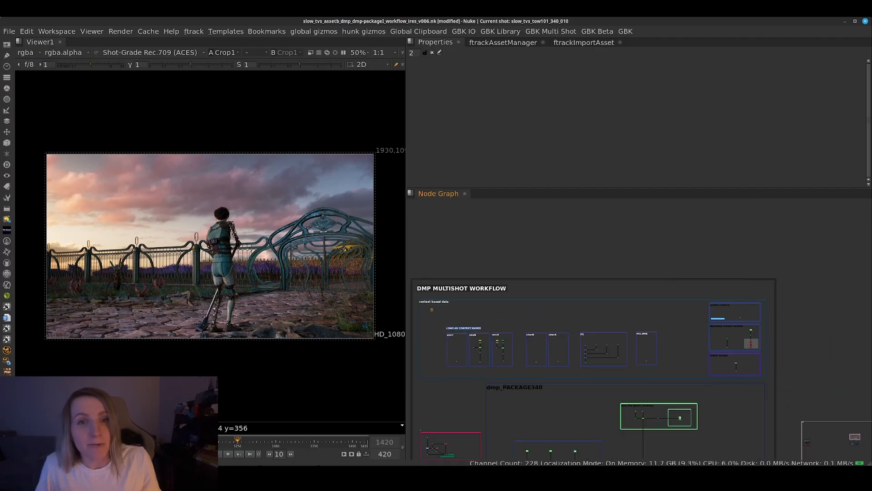
{"action": "middle_click_drag", "start_coordinate": [695, 400], "coordinate": [702, 227]}
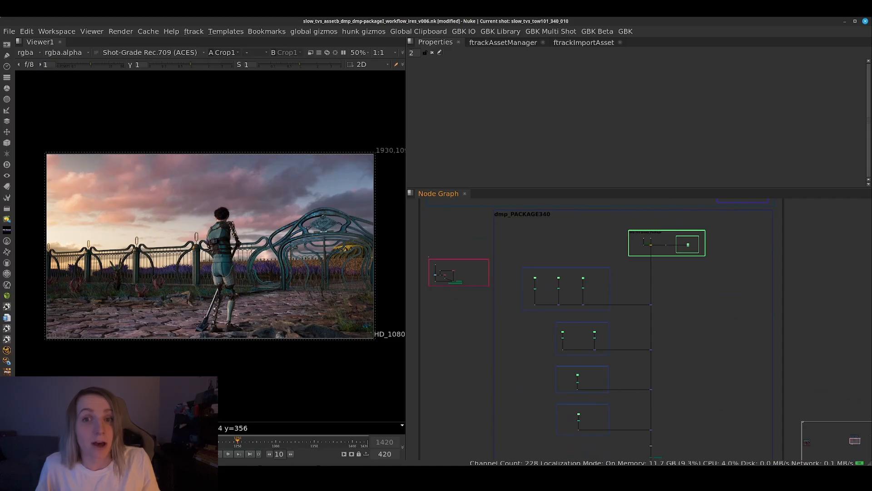
Step: Locate the package_340 node marked PUBLISH THIS in the dmp live group and open its internal node graph
{"action": "scroll", "coordinate": [655, 237], "scroll_direction": "up", "scroll_amount": 6}
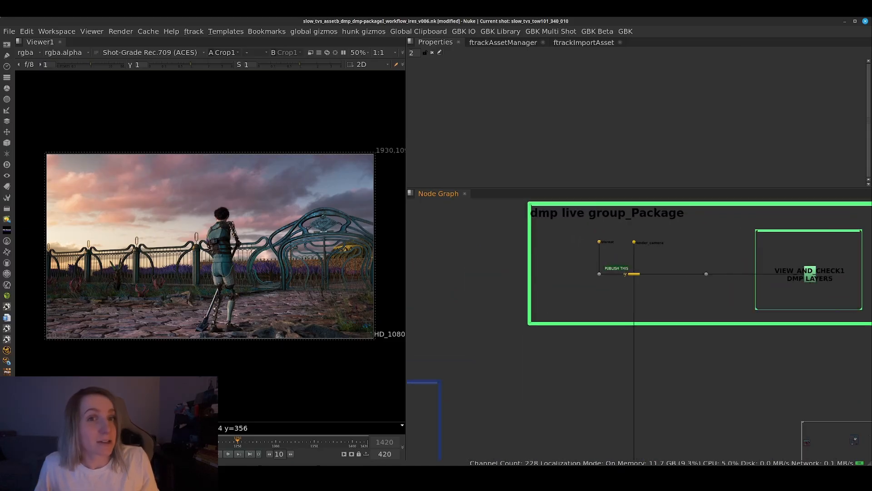
{"action": "scroll", "coordinate": [632, 274], "scroll_direction": "up", "scroll_amount": 2}
{"action": "middle_click_drag", "start_coordinate": [631, 273], "coordinate": [573, 344]}
{"action": "scroll", "coordinate": [561, 345], "scroll_direction": "up", "scroll_amount": 4}
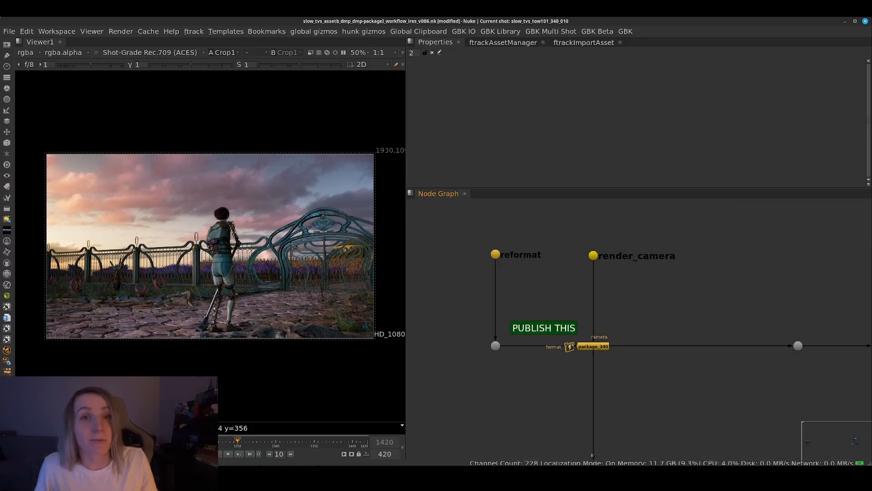
{"action": "scroll", "coordinate": [575, 374], "scroll_direction": "down", "scroll_amount": 5}
{"action": "scroll", "coordinate": [581, 365], "scroll_direction": "up", "scroll_amount": 2}
{"action": "left_click", "coordinate": [582, 361]}
{"action": "key", "text": "ctrl+Return"}
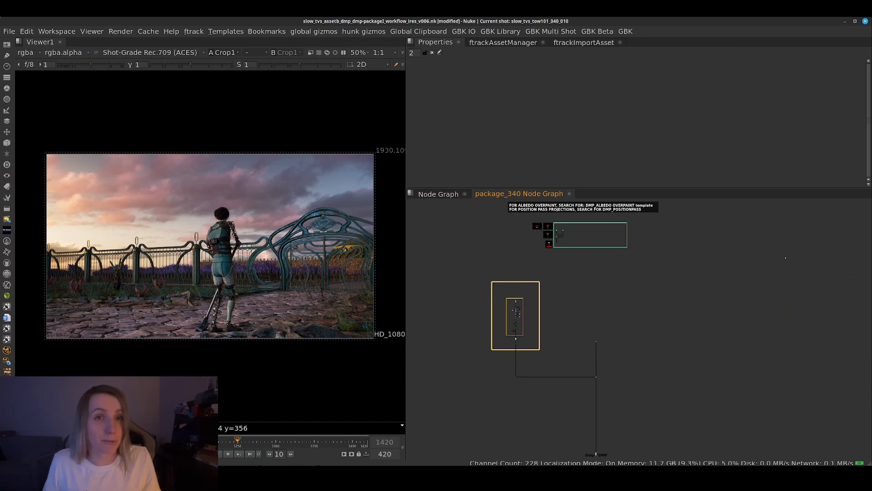
Step: Inspect the controller and projection camera backdrops inside package_340 and open the over_scan_controller's Reformat settings
{"action": "middle_click_drag", "start_coordinate": [597, 208], "coordinate": [589, 257]}
{"action": "scroll", "coordinate": [543, 272], "scroll_direction": "up", "scroll_amount": 6}
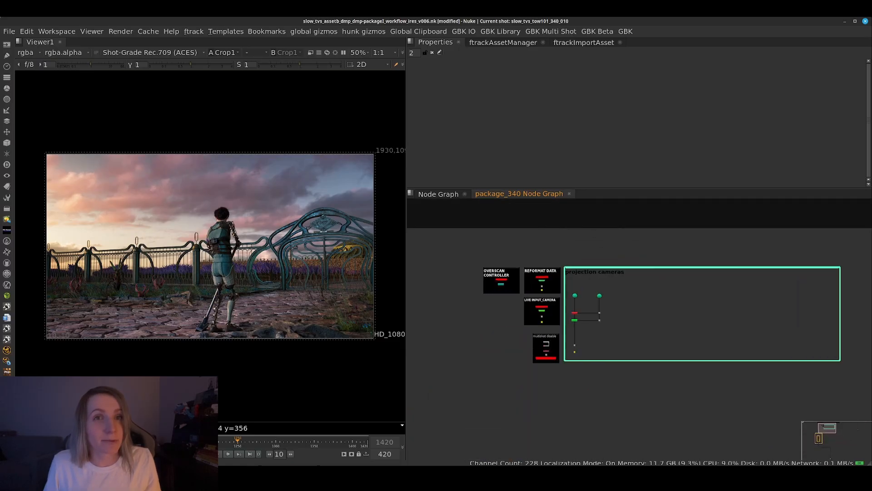
{"action": "scroll", "coordinate": [530, 287], "scroll_direction": "up", "scroll_amount": 1}
{"action": "left_click_drag", "start_coordinate": [443, 249], "coordinate": [461, 355]}
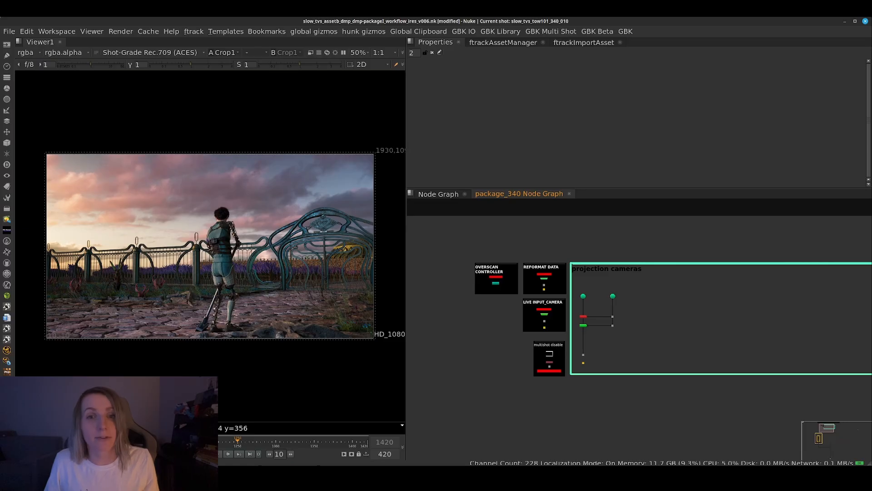
{"action": "scroll", "coordinate": [667, 421], "scroll_direction": "down", "scroll_amount": 3}
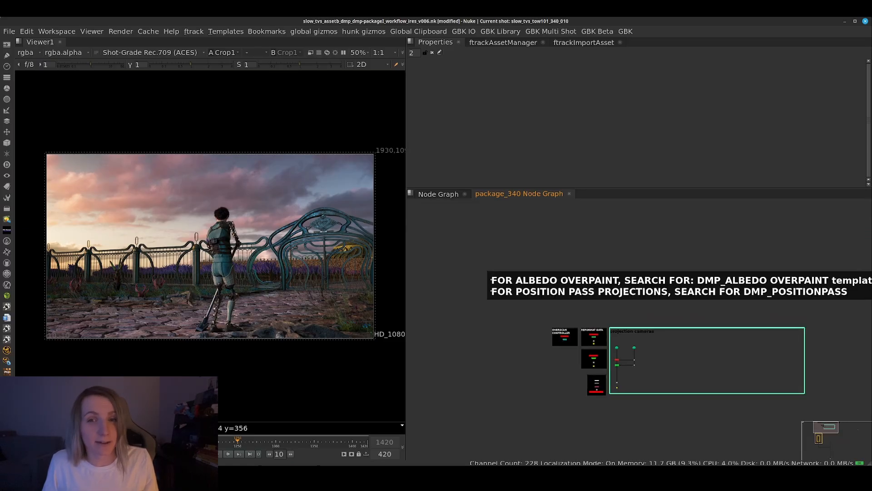
{"action": "scroll", "coordinate": [639, 382], "scroll_direction": "up", "scroll_amount": 3}
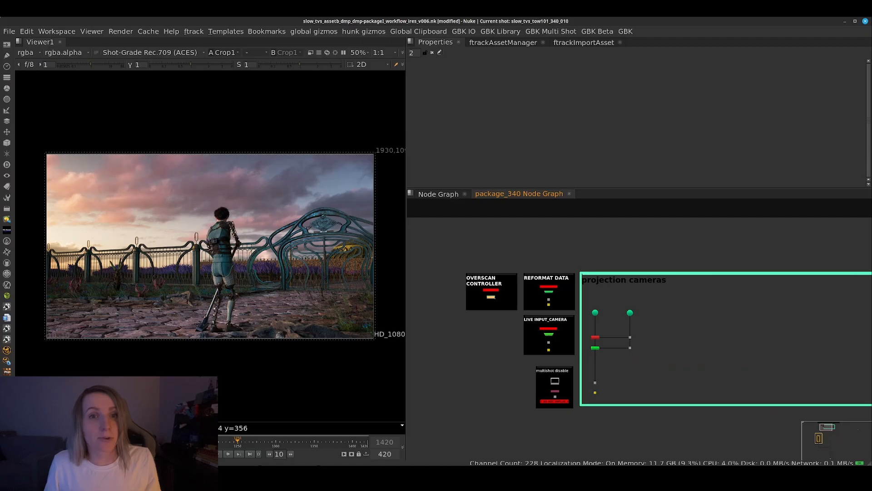
{"action": "double_click", "coordinate": [491, 297]}
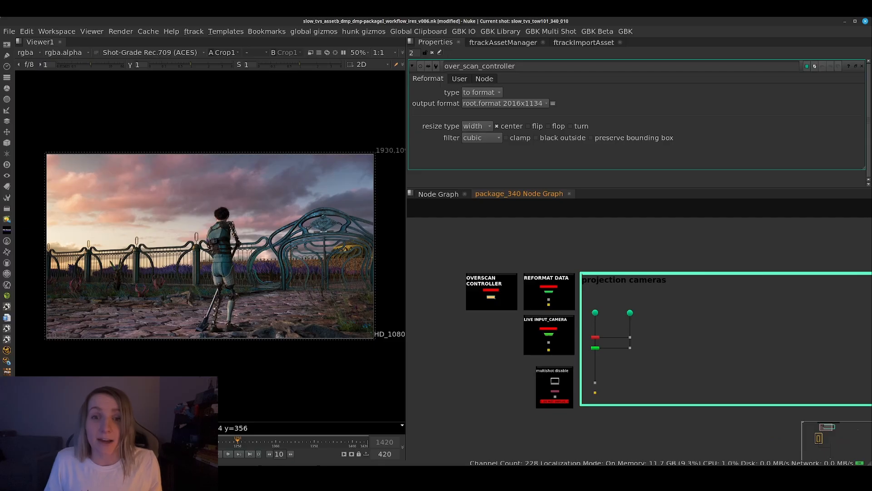
Step: Return to the main node graph and trace the live group's reformat and render_camera inputs to the SHOW format and metadata camera
{"action": "scroll", "coordinate": [496, 368], "scroll_direction": "down", "scroll_amount": 1}
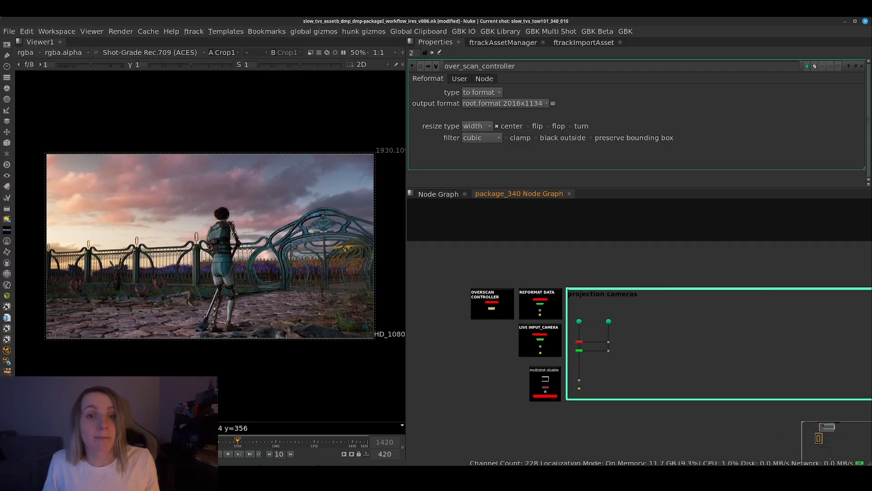
{"action": "left_click", "coordinate": [438, 194]}
{"action": "left_click_drag", "start_coordinate": [488, 284], "coordinate": [650, 335]}
{"action": "scroll", "coordinate": [604, 339], "scroll_direction": "down", "scroll_amount": 10}
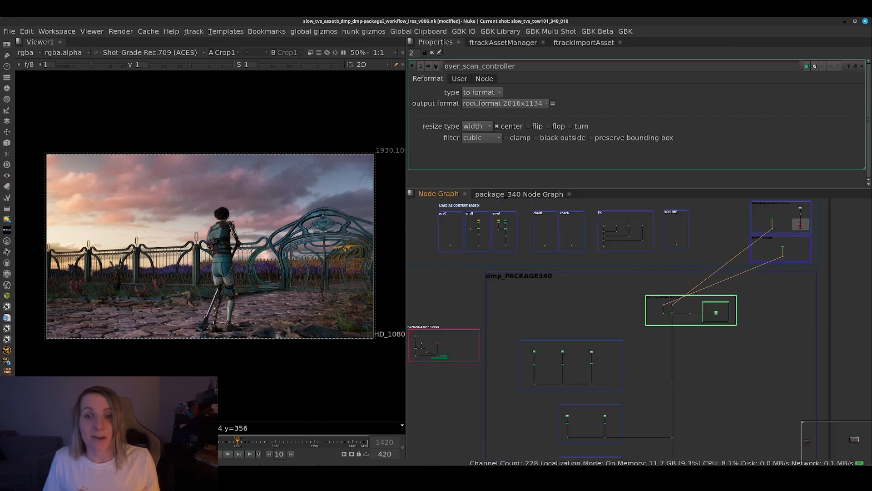
{"action": "scroll", "coordinate": [743, 232], "scroll_direction": "up", "scroll_amount": 8}
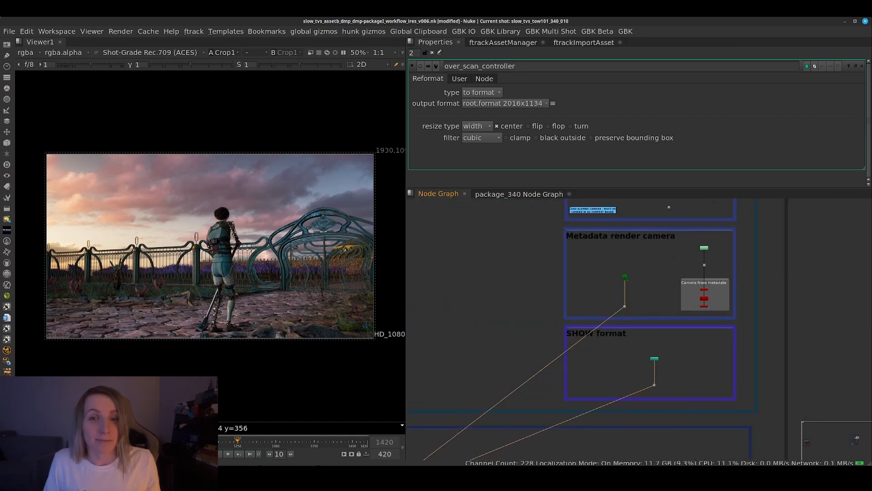
{"action": "scroll", "coordinate": [532, 385], "scroll_direction": "down", "scroll_amount": 3}
{"action": "scroll", "coordinate": [533, 385], "scroll_direction": "up", "scroll_amount": 3}
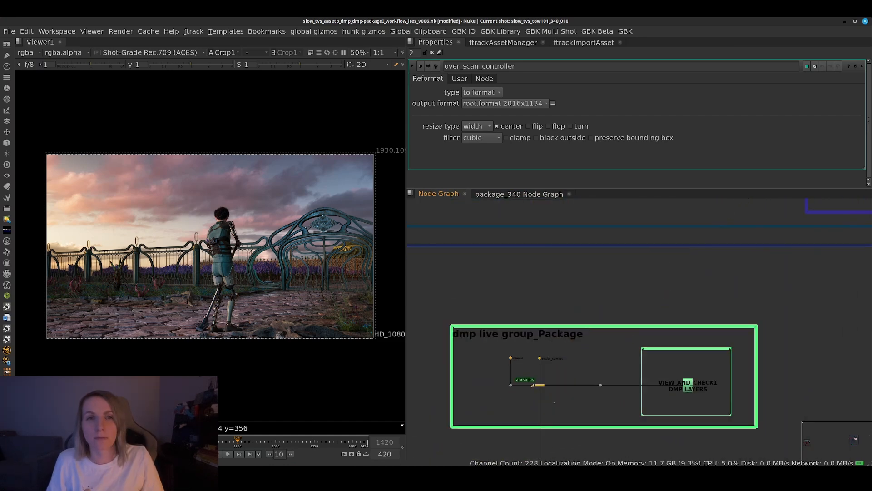
Step: Go back inside package_340 and open the HDRI Read node at the head of the SKYDOME_sequence 340 setup
{"action": "left_click", "coordinate": [519, 194]}
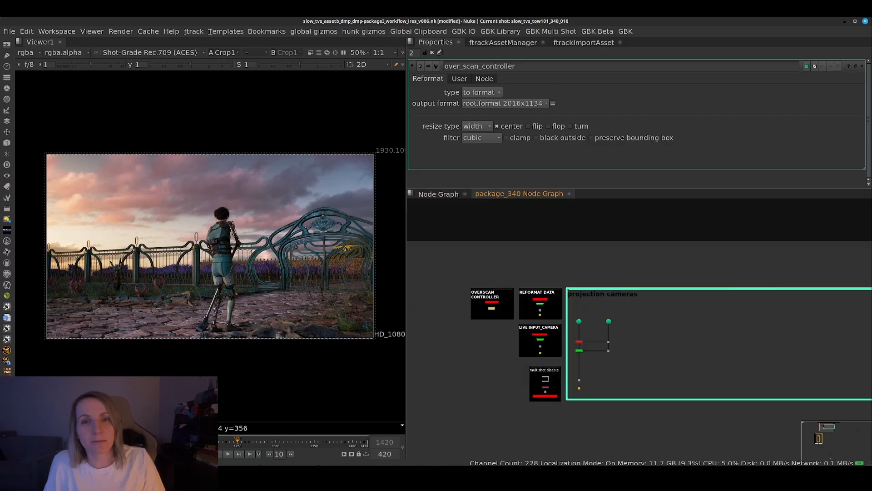
{"action": "scroll", "coordinate": [581, 327], "scroll_direction": "down", "scroll_amount": 5}
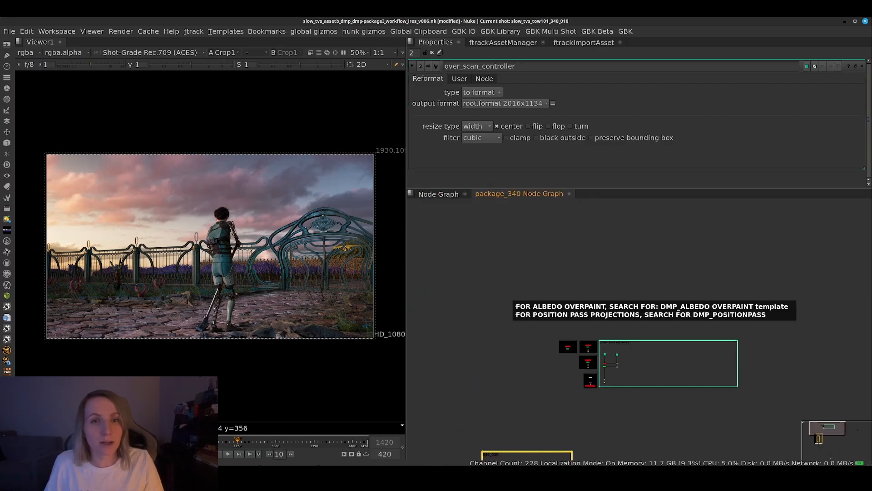
{"action": "scroll", "coordinate": [585, 298], "scroll_direction": "up", "scroll_amount": 5}
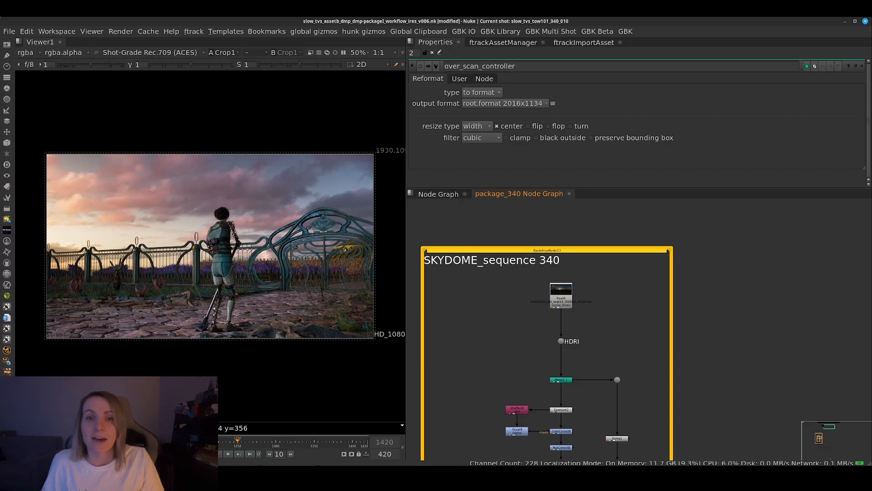
{"action": "double_click", "coordinate": [561, 300]}
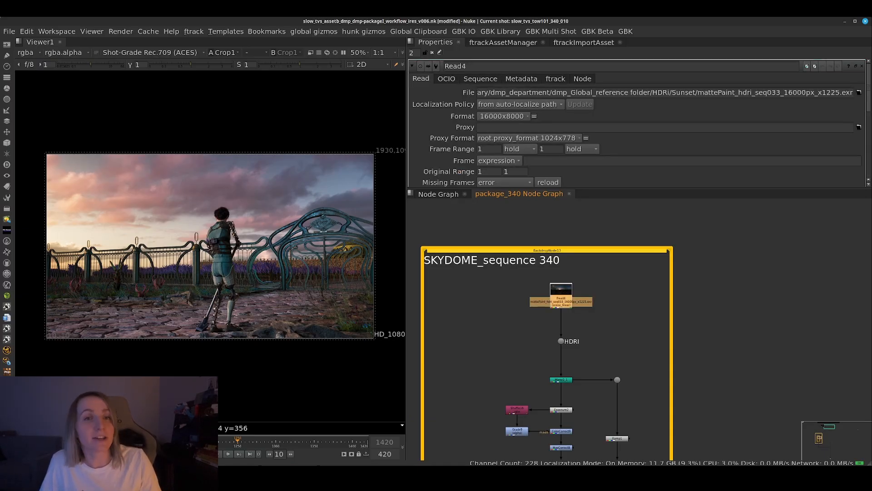
Step: Follow the skydome branch from the HDRI down to its Sphere, Axis and TransformGeo nodes
{"action": "scroll", "coordinate": [635, 364], "scroll_direction": "down", "scroll_amount": 3}
{"action": "middle_click_drag", "start_coordinate": [634, 364], "coordinate": [617, 274]}
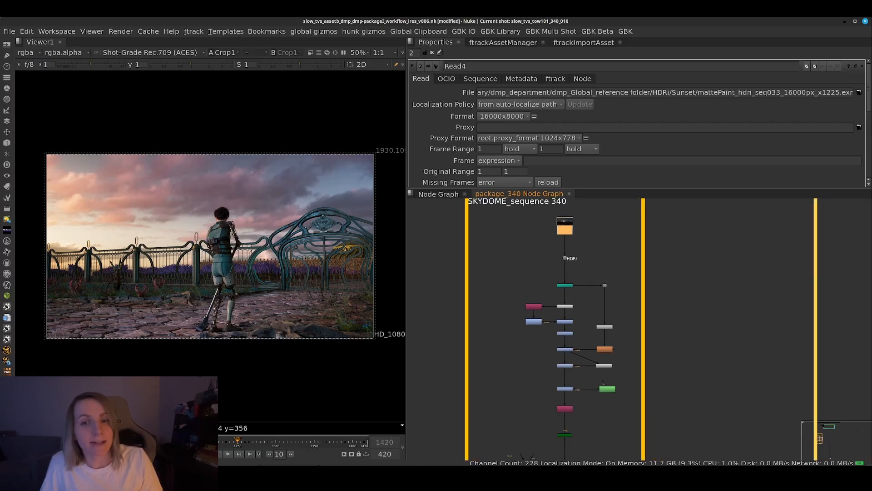
{"action": "scroll", "coordinate": [636, 352], "scroll_direction": "up", "scroll_amount": 2}
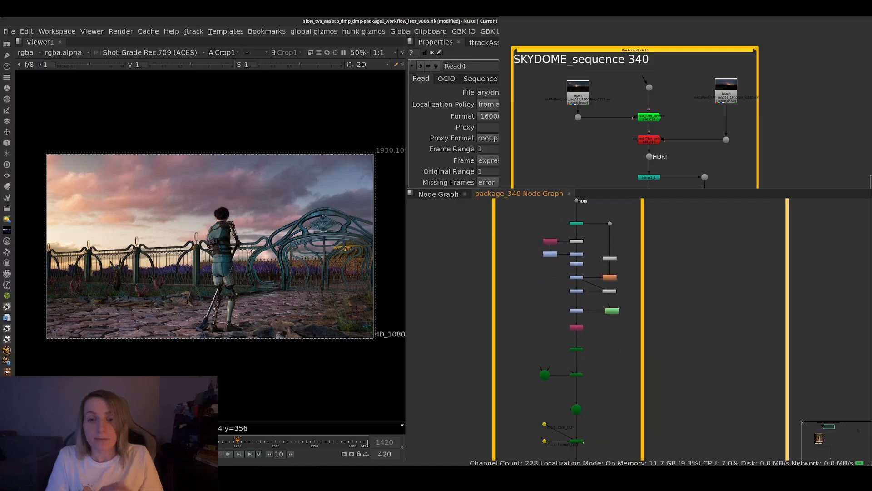
{"action": "left_click_drag", "start_coordinate": [521, 363], "coordinate": [486, 362]}
{"action": "left_click", "coordinate": [518, 400]}
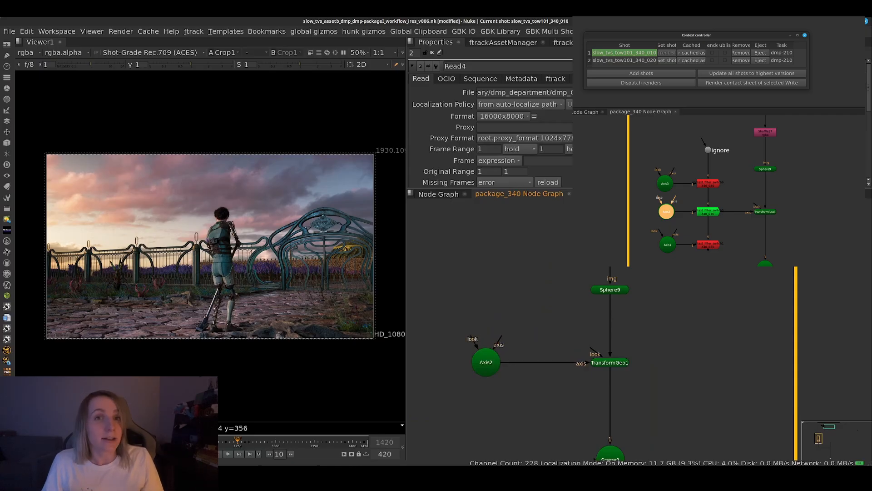
{"action": "scroll", "coordinate": [542, 398], "scroll_direction": "down", "scroll_amount": 6}
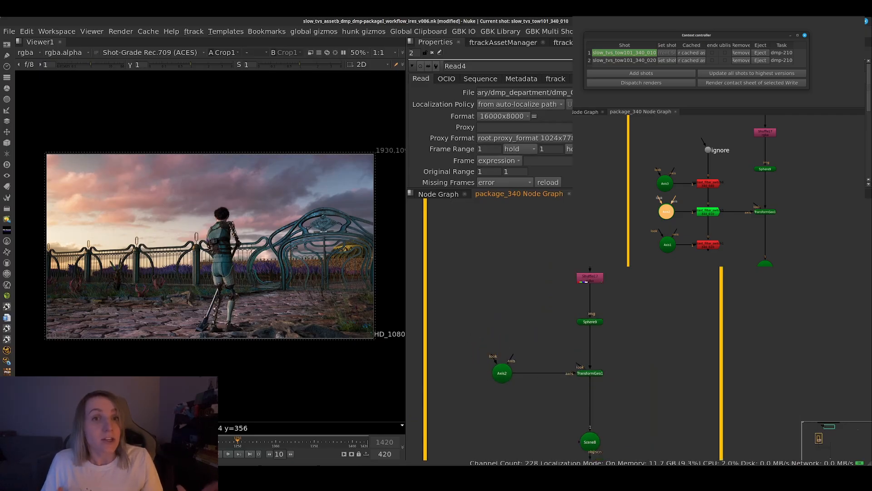
{"action": "scroll", "coordinate": [541, 398], "scroll_direction": "down", "scroll_amount": 3}
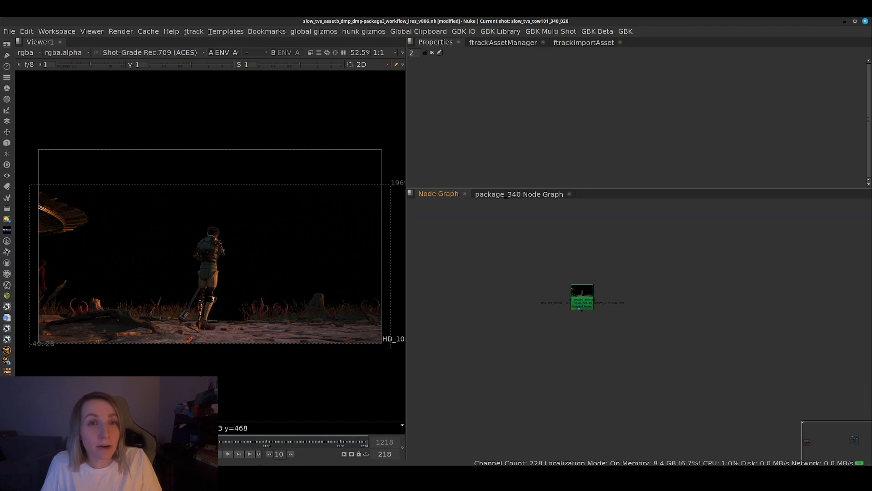
Step: Create a DMP exporter node connected to the beauty Read node in the main node graph
{"action": "left_click", "coordinate": [582, 298]}
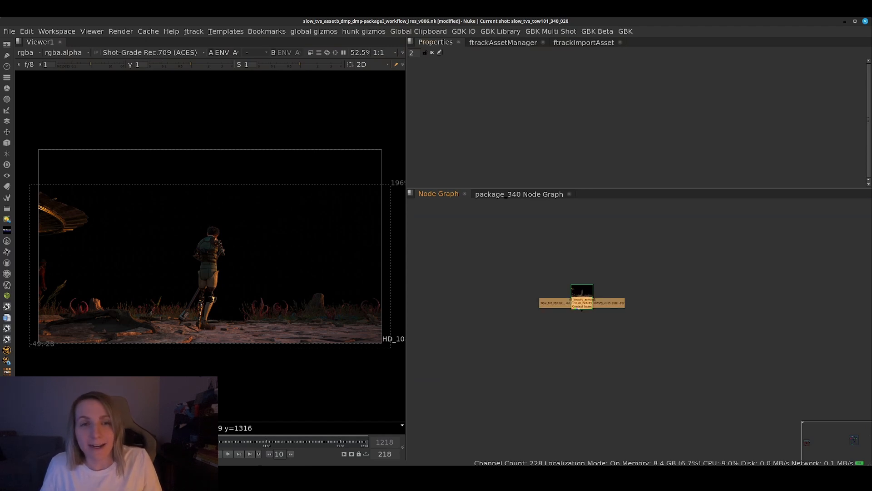
{"action": "left_click", "coordinate": [464, 31]}
{"action": "mouse_move", "coordinate": [498, 41]}
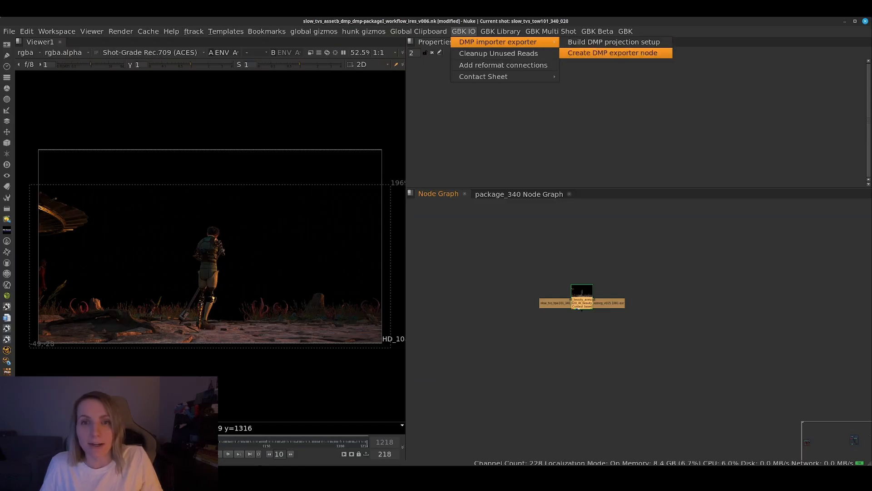
{"action": "left_click", "coordinate": [612, 53]}
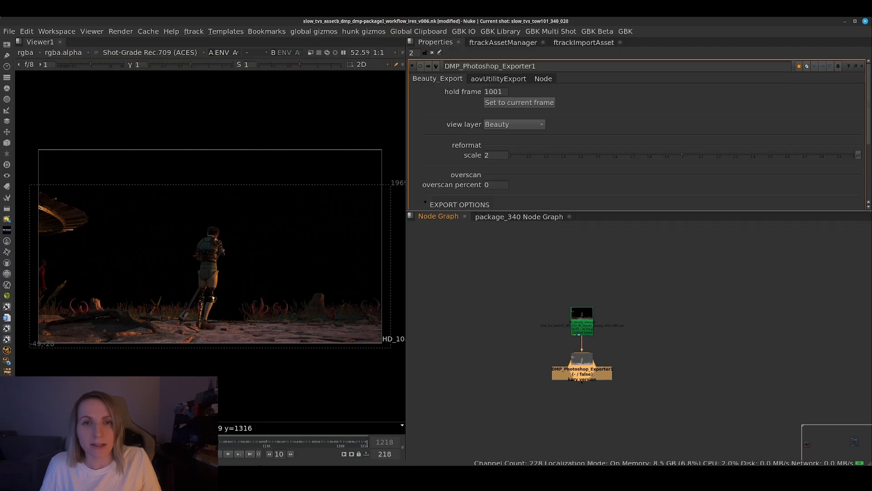
Step: Set the DMP exporter's overscan percent to 10 and include the Crypto Path data layer in its export options
{"action": "left_click", "coordinate": [495, 185]}
{"action": "type", "text": "10"}
{"action": "key", "text": "Return"}
{"action": "scroll", "coordinate": [636, 155], "scroll_direction": "down", "scroll_amount": 1}
{"action": "scroll", "coordinate": [636, 155], "scroll_direction": "down", "scroll_amount": 1}
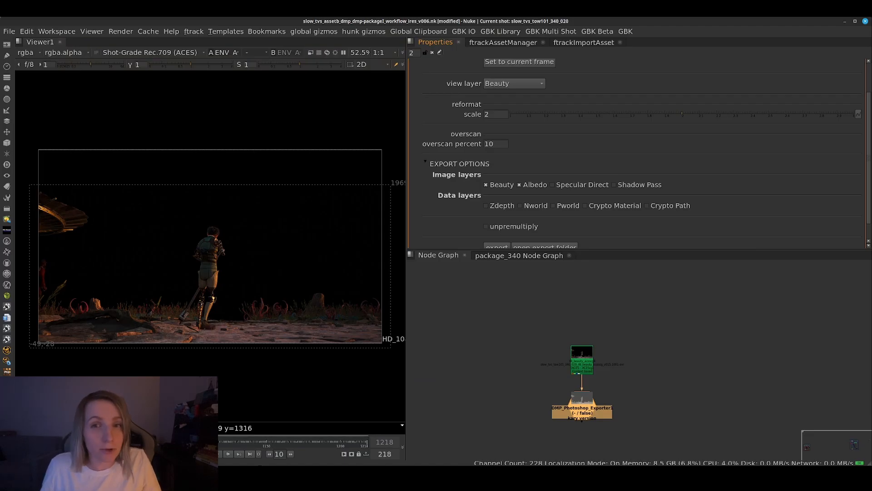
{"action": "scroll", "coordinate": [636, 154], "scroll_direction": "down", "scroll_amount": 1}
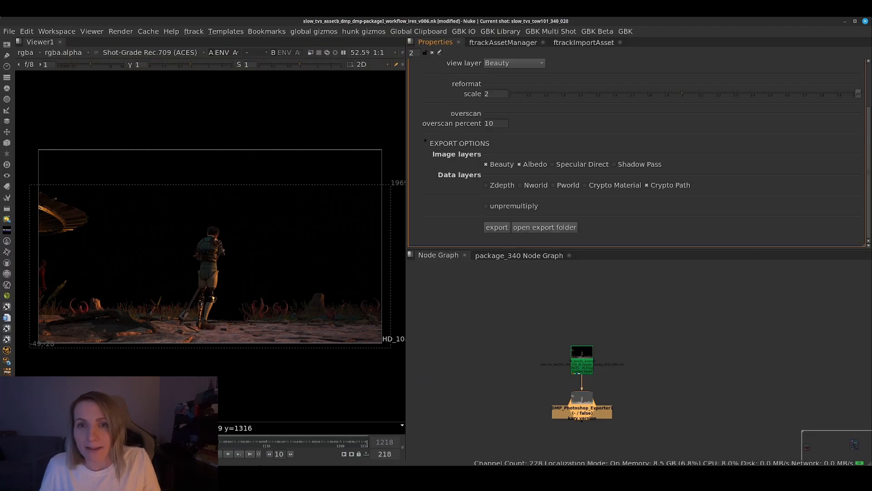
Step: Export the selected beauty, albedo and Crypto Path layers from the DMP exporter and check the files in the export folder
{"action": "left_click", "coordinate": [497, 227]}
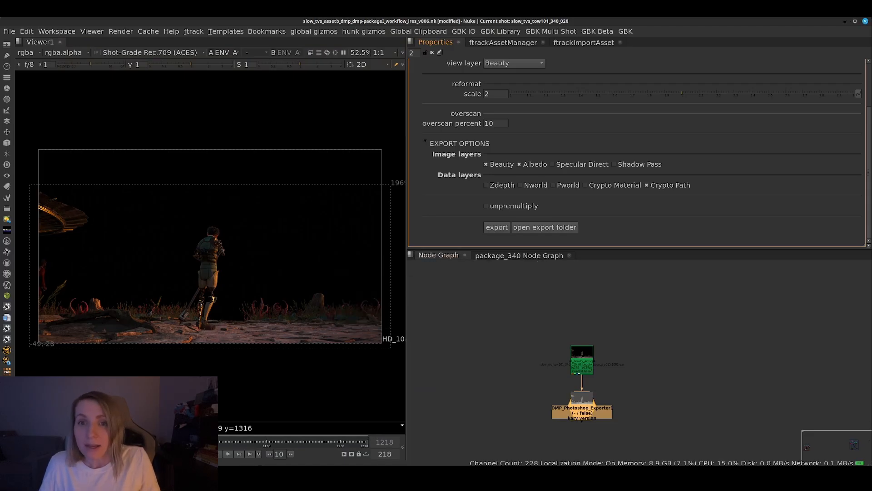
{"action": "left_click", "coordinate": [545, 228]}
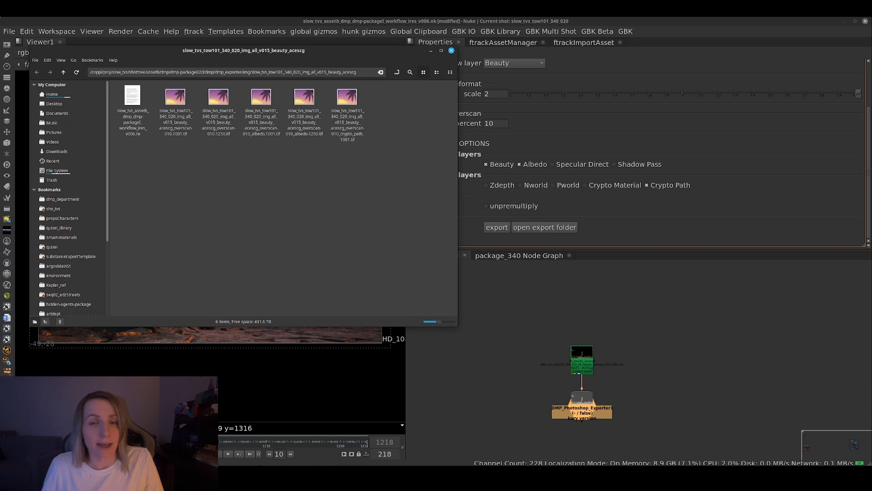
{"action": "left_click", "coordinate": [451, 50]}
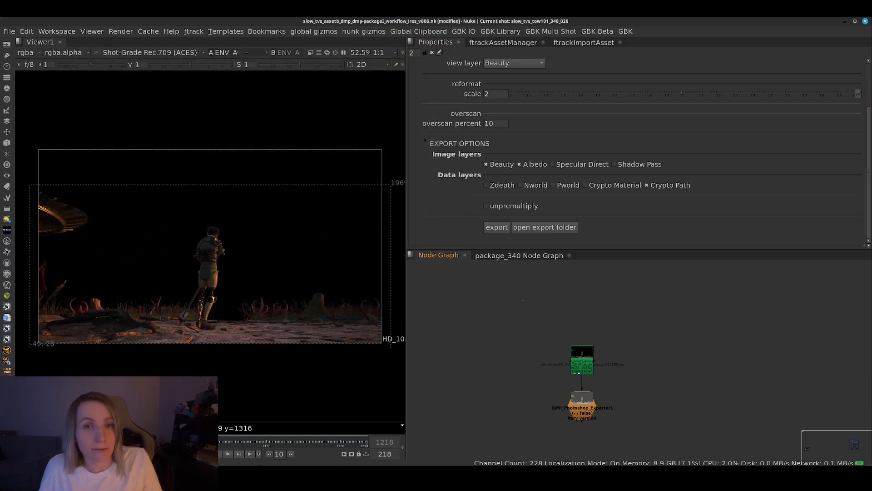
Step: Build a DMP projection setup from the overscan Read node in the package_340 node graph
{"action": "left_click", "coordinate": [519, 256]}
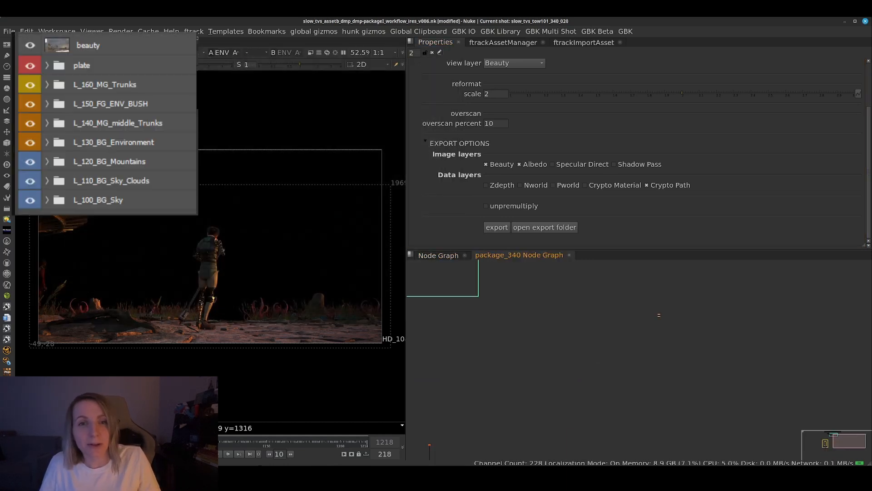
{"action": "middle_click_drag", "start_coordinate": [659, 315], "coordinate": [637, 318]}
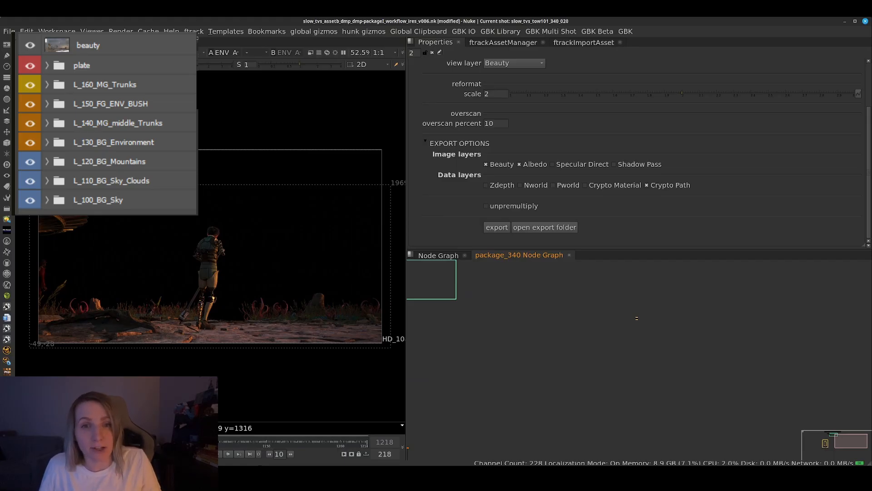
{"action": "middle_click_drag", "start_coordinate": [637, 318], "coordinate": [617, 305]}
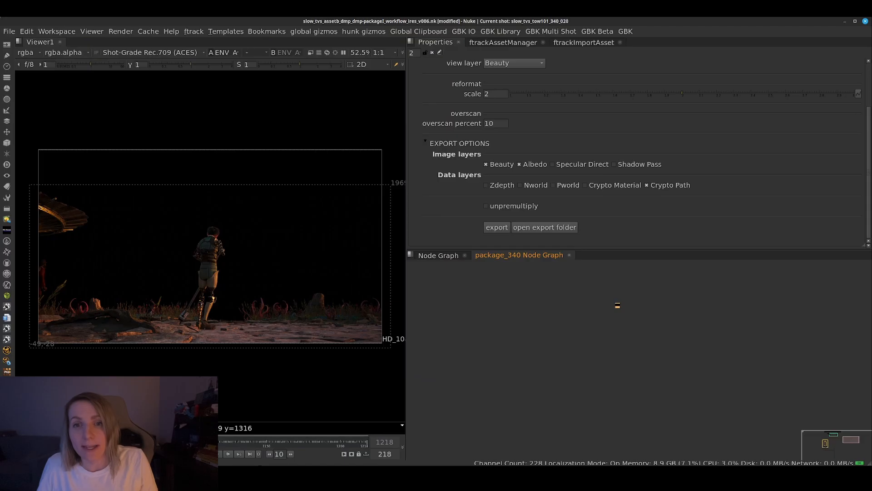
{"action": "scroll", "coordinate": [618, 305], "scroll_direction": "up", "scroll_amount": 10}
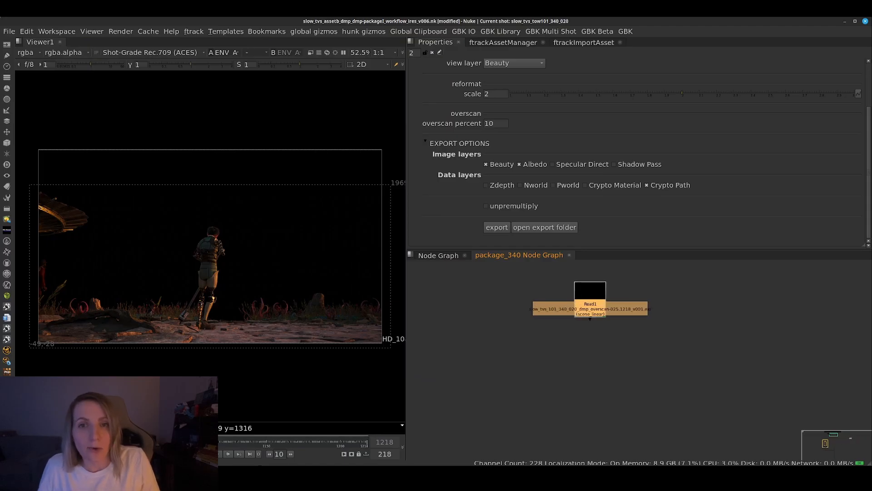
{"action": "left_click", "coordinate": [463, 30]}
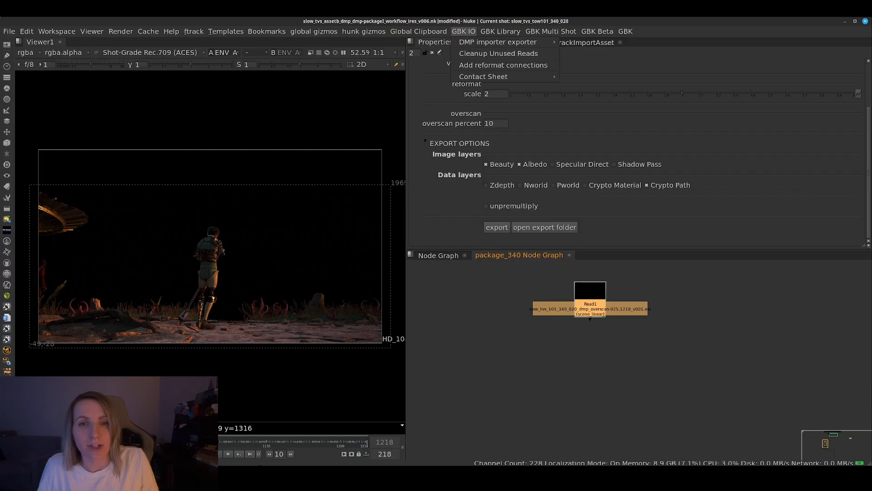
{"action": "mouse_move", "coordinate": [498, 42]}
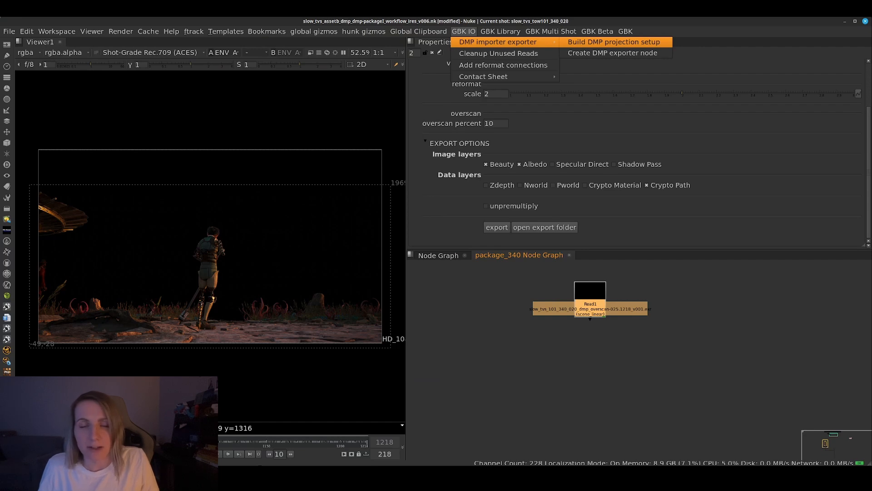
{"action": "left_click", "coordinate": [614, 42]}
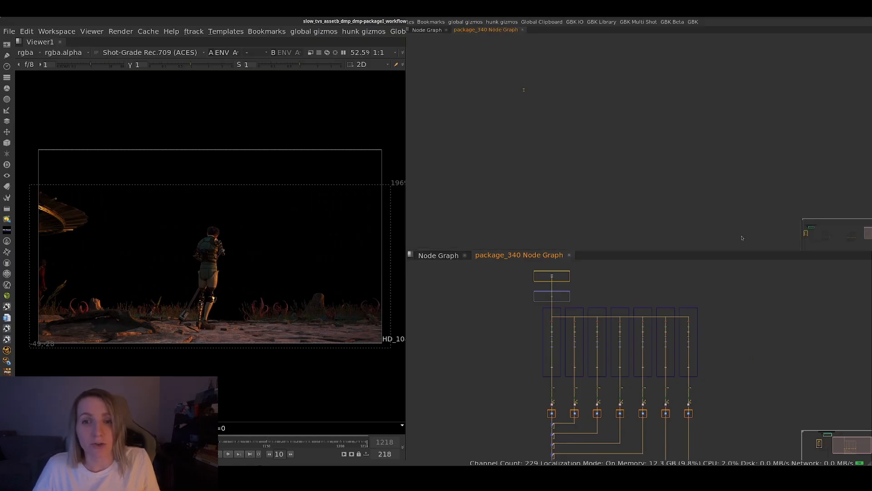
Step: Run the DMP projection setup build again, choosing Position pass as the projection mode for overpaints
{"action": "left_click", "coordinate": [582, 23]}
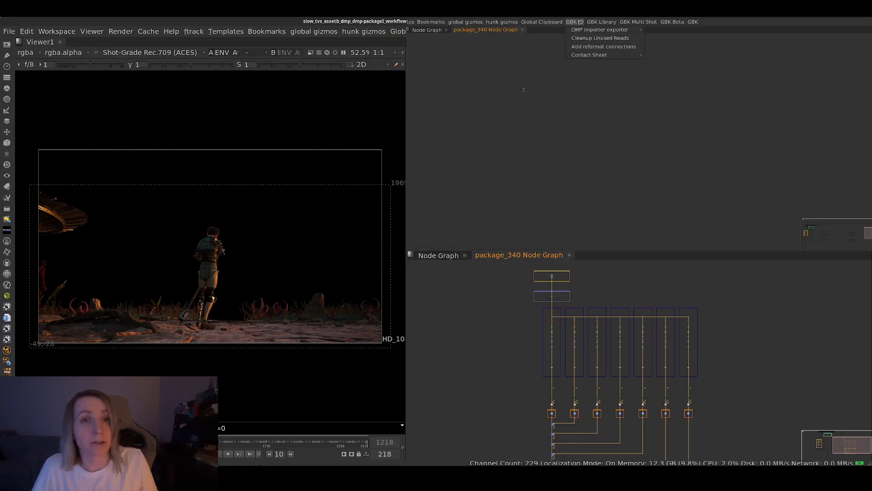
{"action": "mouse_move", "coordinate": [632, 30]}
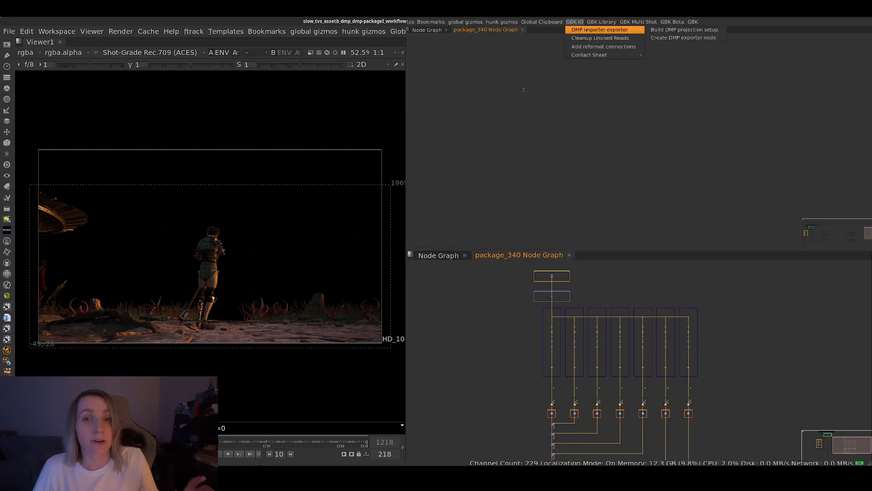
{"action": "left_click", "coordinate": [673, 30]}
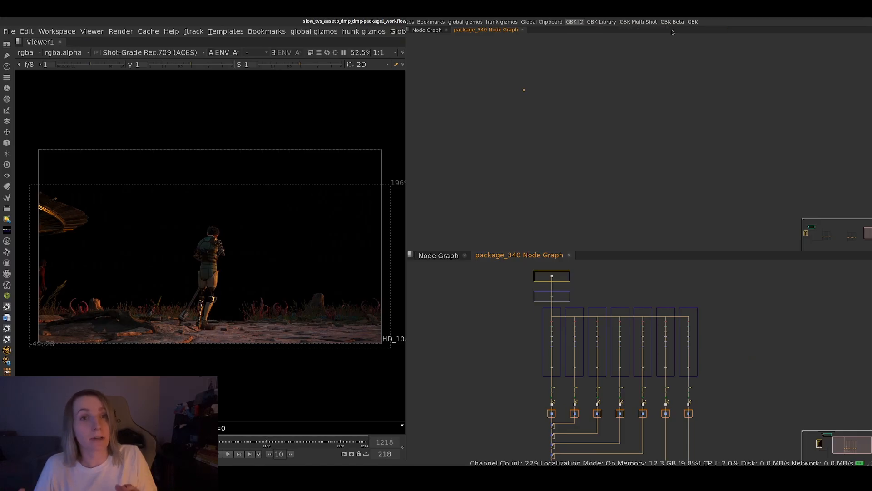
{"action": "left_click", "coordinate": [590, 177]}
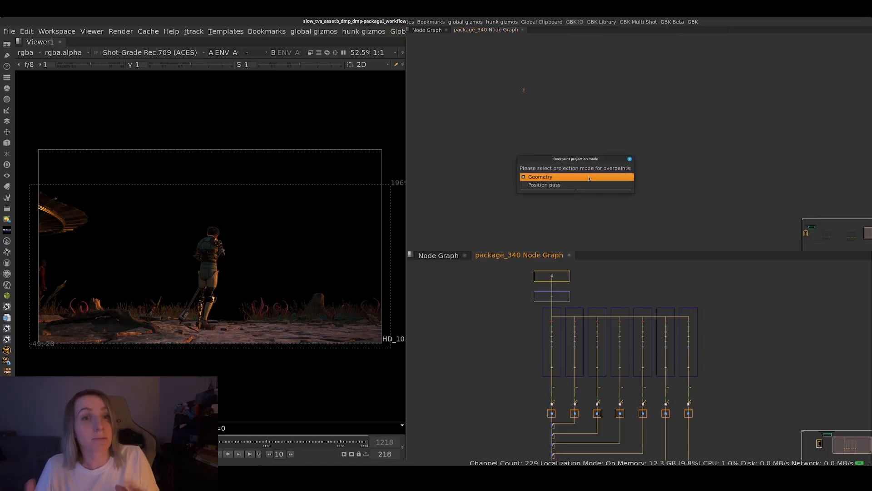
{"action": "left_click", "coordinate": [560, 186]}
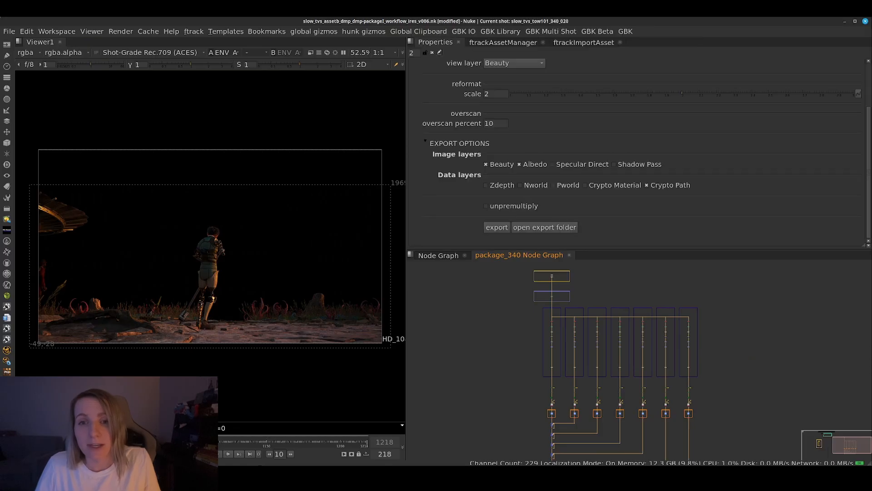
Step: Examine the L_100_BG_Sky branch of the generated setup, opening its Shuffle and Crop nodes and locating the colour conversion node below
{"action": "middle_click_drag", "start_coordinate": [572, 339], "coordinate": [561, 343]}
{"action": "scroll", "coordinate": [561, 342], "scroll_direction": "up", "scroll_amount": 4}
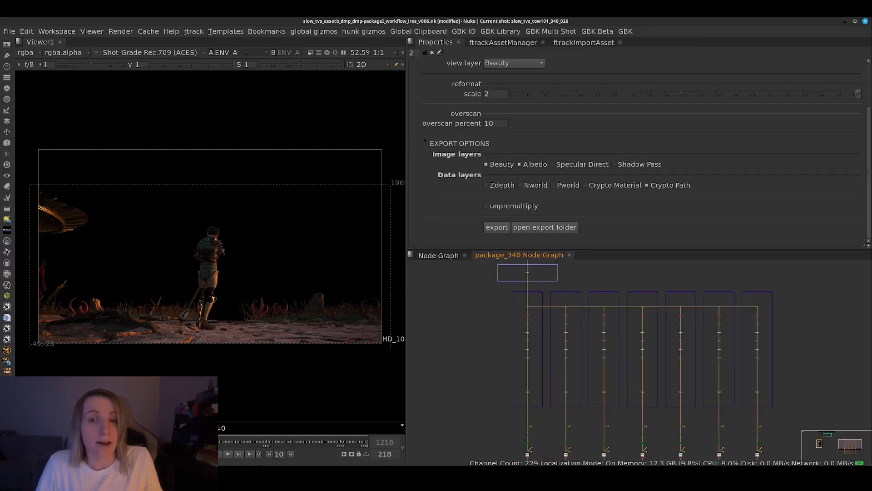
{"action": "scroll", "coordinate": [563, 305], "scroll_direction": "up", "scroll_amount": 4}
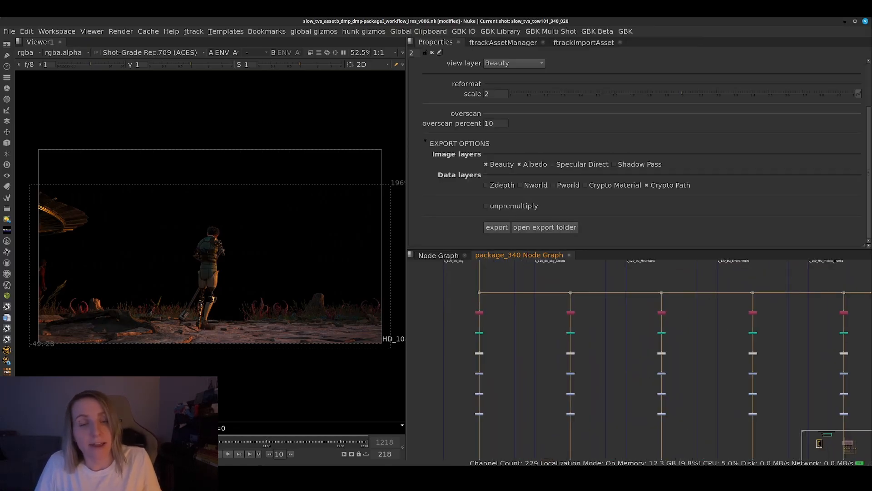
{"action": "middle_click_drag", "start_coordinate": [563, 305], "coordinate": [572, 325]}
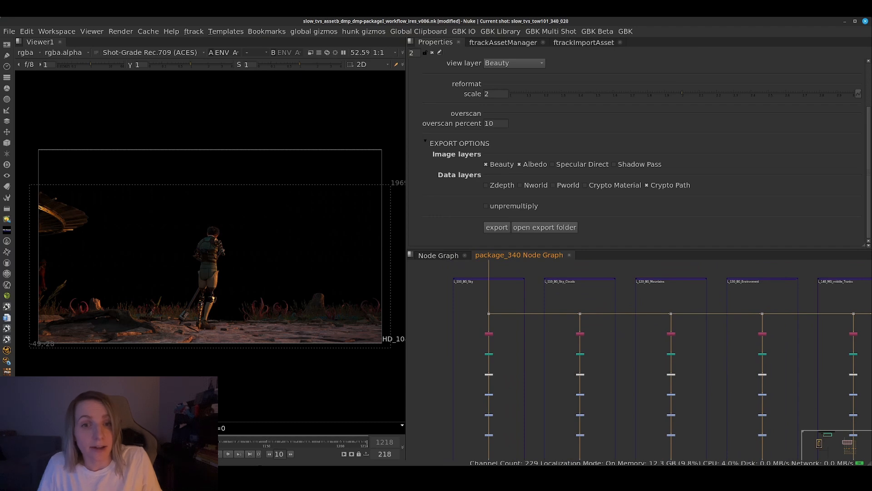
{"action": "scroll", "coordinate": [470, 353], "scroll_direction": "up", "scroll_amount": 3}
{"action": "double_click", "coordinate": [501, 321]}
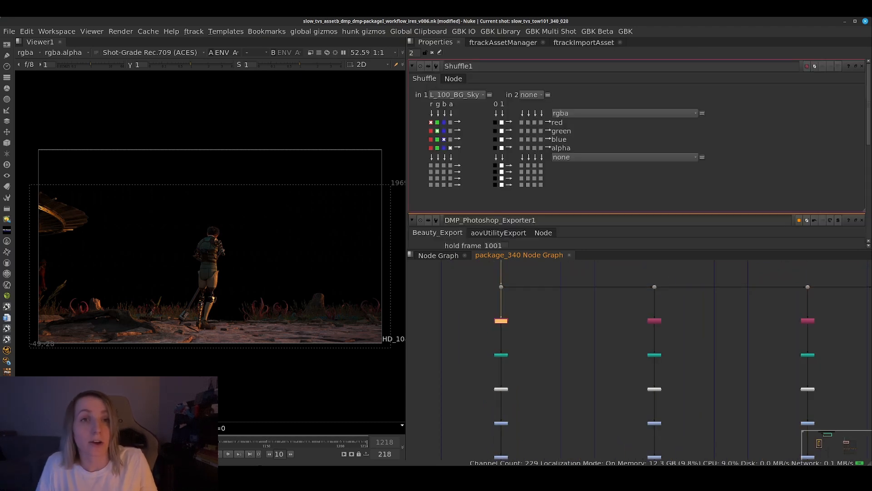
{"action": "double_click", "coordinate": [501, 354]}
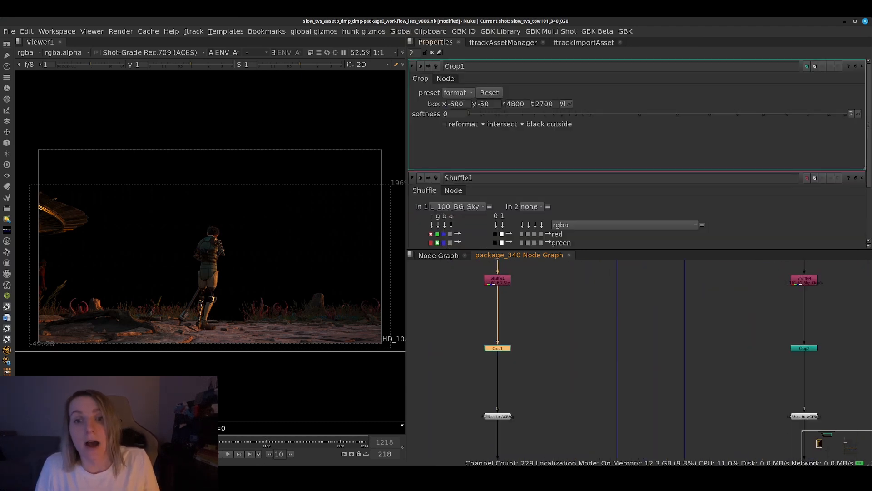
{"action": "middle_click_drag", "start_coordinate": [513, 394], "coordinate": [506, 345]}
{"action": "scroll", "coordinate": [505, 345], "scroll_direction": "up", "scroll_amount": 5}
{"action": "left_click", "coordinate": [483, 331]}
{"action": "scroll", "coordinate": [521, 388], "scroll_direction": "down", "scroll_amount": 2}
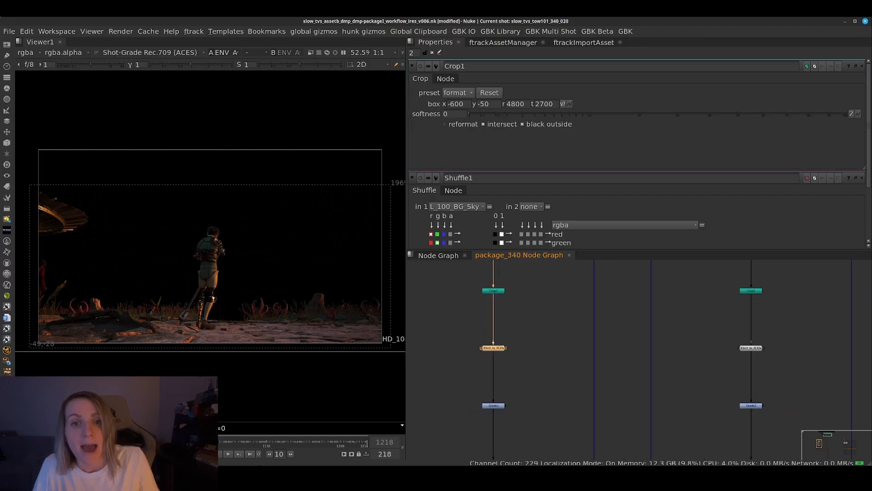
Step: Follow the L_100_BG_Sky branch down to its ScanlineRender node and open it to inspect the overscan settings
{"action": "scroll", "coordinate": [547, 344], "scroll_direction": "down", "scroll_amount": 6}
{"action": "middle_click_drag", "start_coordinate": [553, 391], "coordinate": [548, 262]}
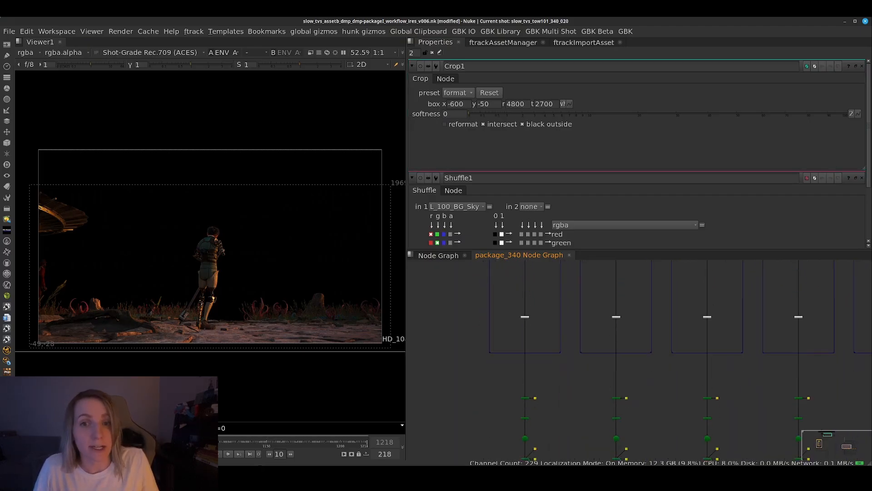
{"action": "scroll", "coordinate": [558, 410], "scroll_direction": "down", "scroll_amount": 5}
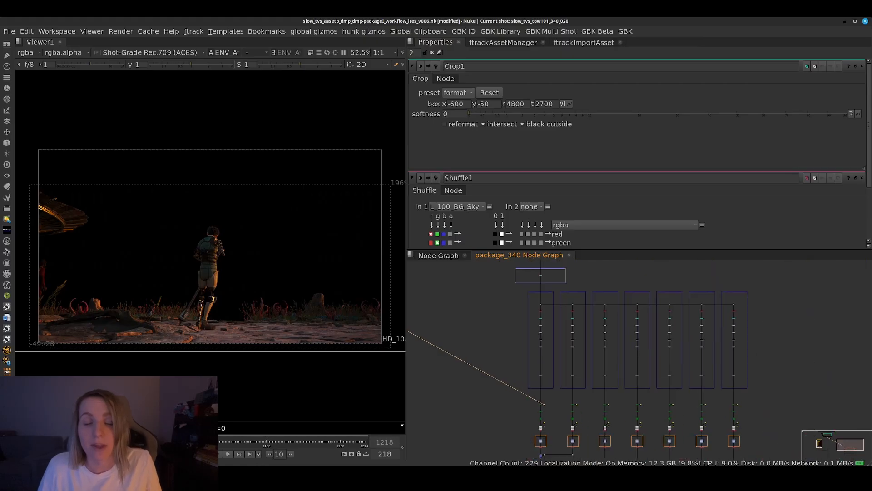
{"action": "scroll", "coordinate": [542, 410], "scroll_direction": "down", "scroll_amount": 4}
{"action": "middle_click_drag", "start_coordinate": [542, 410], "coordinate": [645, 350]}
{"action": "scroll", "coordinate": [645, 350], "scroll_direction": "up", "scroll_amount": 9}
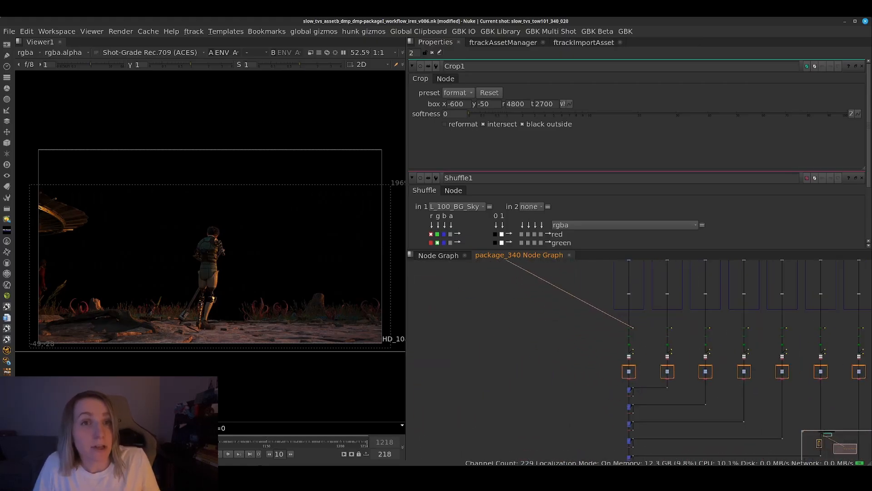
{"action": "left_click", "coordinate": [604, 357]}
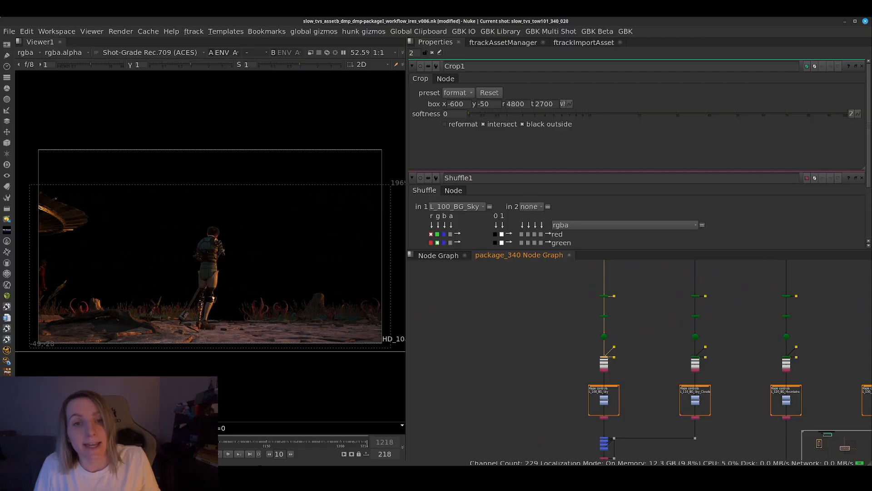
{"action": "double_click", "coordinate": [604, 357]}
{"action": "scroll", "coordinate": [609, 362], "scroll_direction": "up", "scroll_amount": 8}
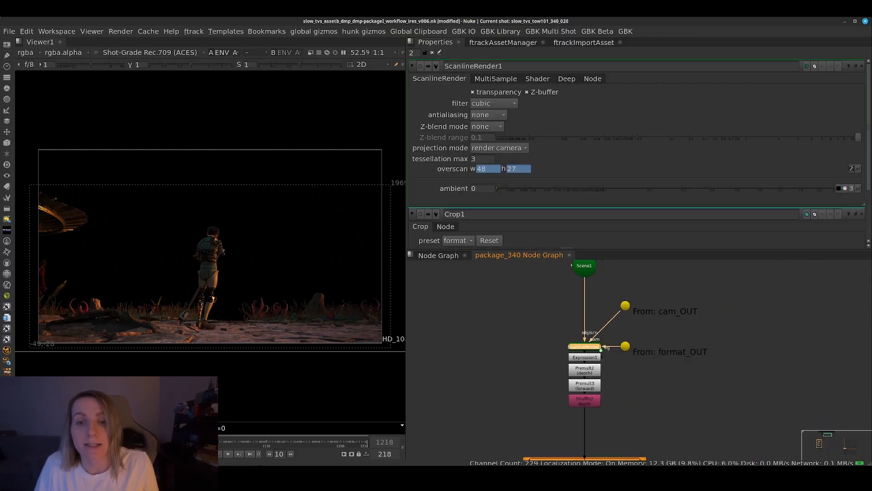
{"action": "left_click", "coordinate": [645, 379]}
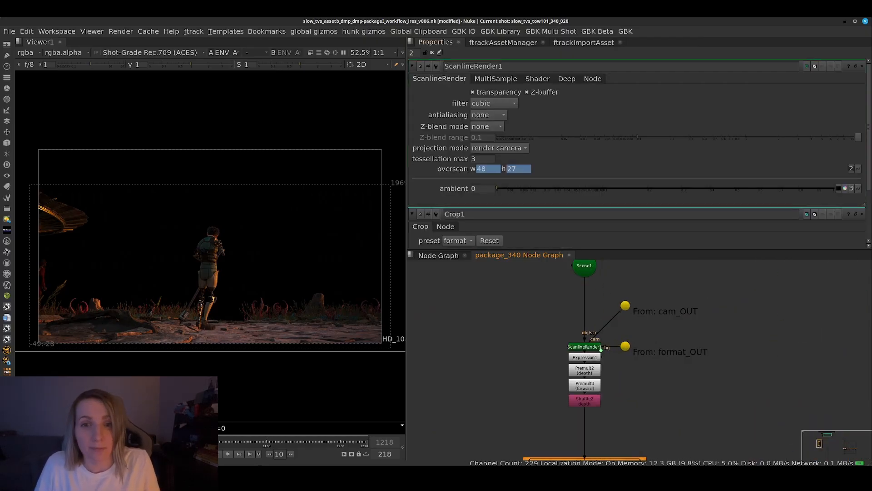
Step: Show the expression links in the node graph and trace the ScanlineRender's overscan link back to the overscan controller node
{"action": "key", "text": "alt+e"}
{"action": "scroll", "coordinate": [677, 386], "scroll_direction": "down", "scroll_amount": 10}
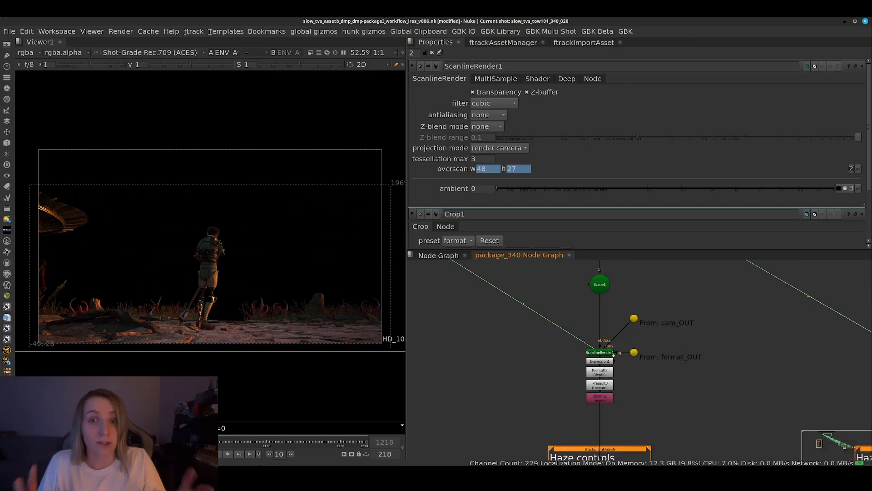
{"action": "scroll", "coordinate": [671, 400], "scroll_direction": "down", "scroll_amount": 5}
{"action": "middle_click_drag", "start_coordinate": [510, 286], "coordinate": [598, 326]}
{"action": "scroll", "coordinate": [596, 328], "scroll_direction": "up", "scroll_amount": 10}
{"action": "scroll", "coordinate": [591, 330], "scroll_direction": "up", "scroll_amount": 4}
{"action": "left_click", "coordinate": [586, 318]}
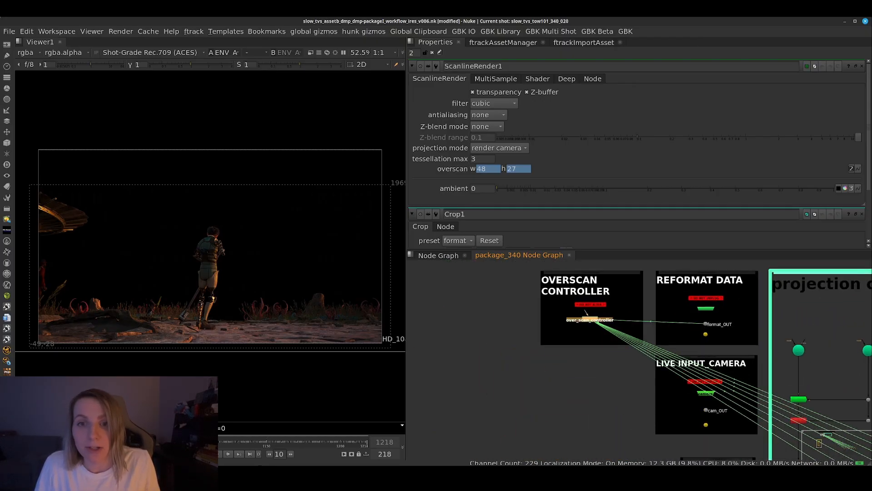
Step: Create a context filter switch node for shot 340_020 near the package output, beside the new projection setup
{"action": "scroll", "coordinate": [586, 312], "scroll_direction": "down", "scroll_amount": 8}
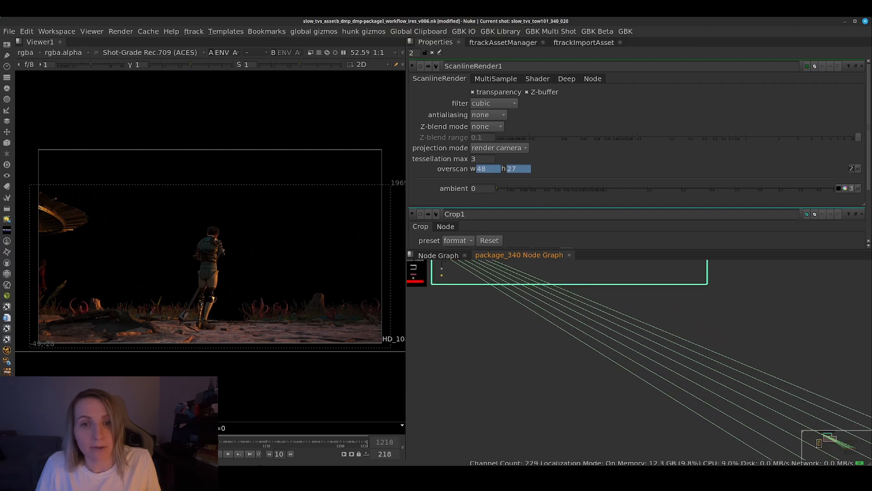
{"action": "scroll", "coordinate": [695, 410], "scroll_direction": "down", "scroll_amount": 3}
{"action": "middle_click_drag", "start_coordinate": [695, 410], "coordinate": [598, 316]}
{"action": "middle_click_drag", "start_coordinate": [673, 400], "coordinate": [612, 311]}
{"action": "scroll", "coordinate": [501, 410], "scroll_direction": "up", "scroll_amount": 2}
{"action": "middle_click_drag", "start_coordinate": [501, 409], "coordinate": [449, 411]}
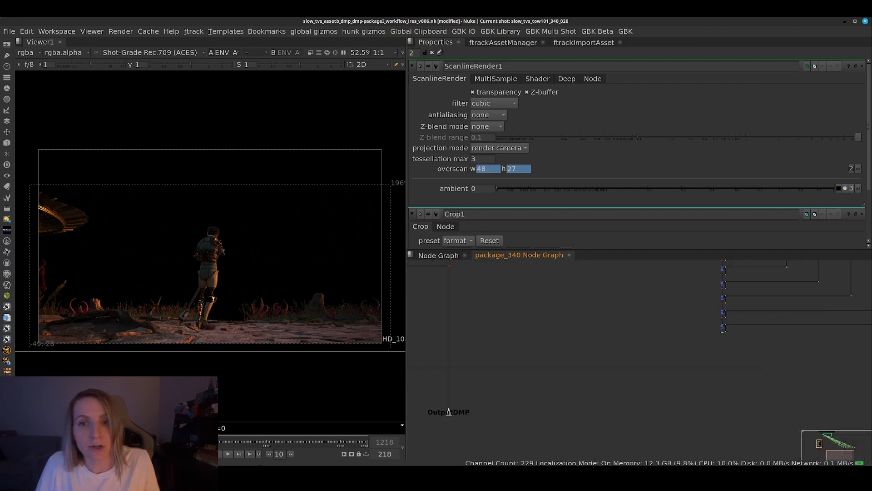
{"action": "key", "text": "Tab"}
{"action": "type", "text": "filv"}
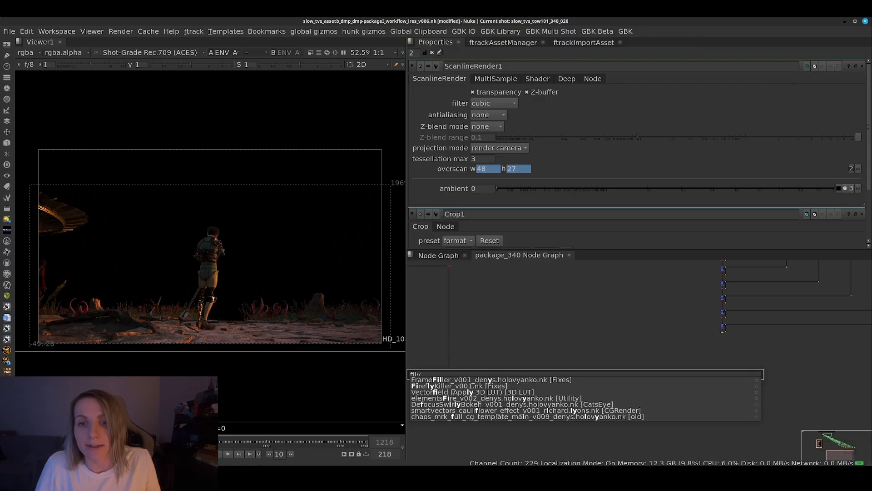
{"action": "key", "text": "BackSpace"}
{"action": "type", "text": "ter"}
{"action": "key", "text": "Down"}
{"action": "key", "text": "Return"}
{"action": "scroll", "coordinate": [521, 394], "scroll_direction": "up", "scroll_amount": 10}
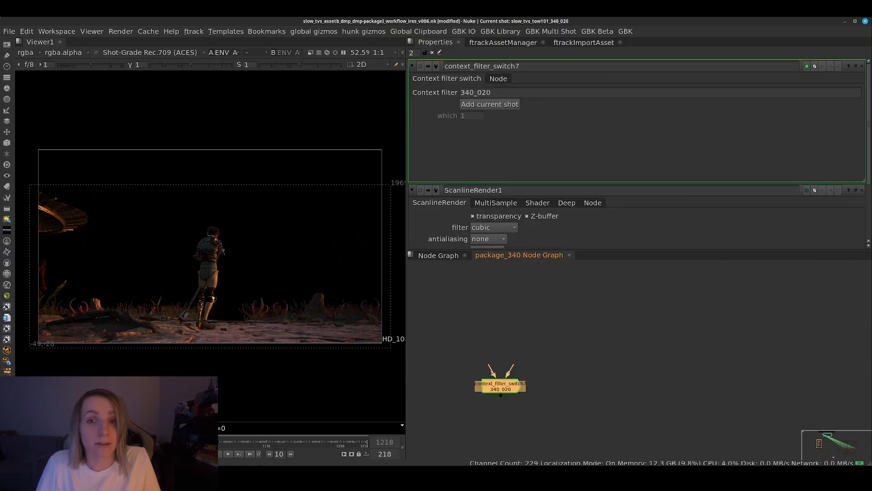
Step: Wire the 340_020 context filter switch above the DMP output, connecting it to the existing branch and the new projection setup's merged result
{"action": "scroll", "coordinate": [481, 375], "scroll_direction": "down", "scroll_amount": 10}
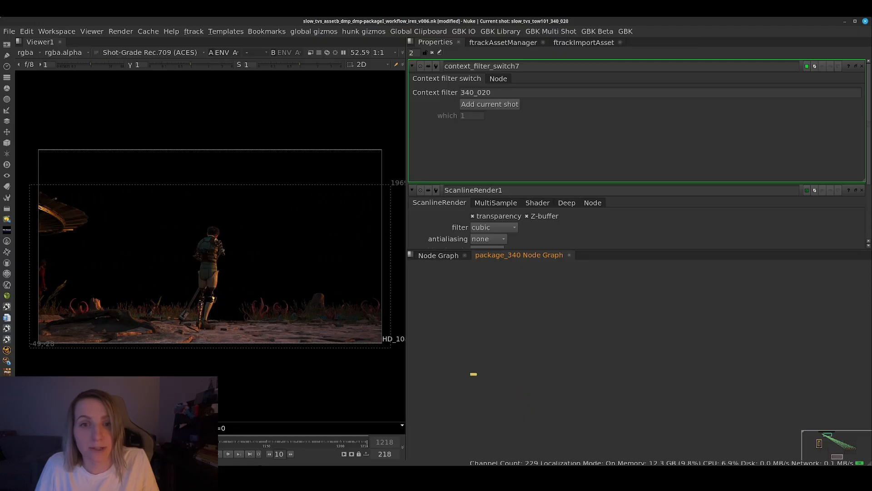
{"action": "scroll", "coordinate": [775, 363], "scroll_direction": "up", "scroll_amount": 4}
{"action": "middle_click_drag", "start_coordinate": [733, 334], "coordinate": [485, 361]}
{"action": "scroll", "coordinate": [479, 358], "scroll_direction": "up", "scroll_amount": 7}
{"action": "left_click_drag", "start_coordinate": [462, 352], "coordinate": [795, 263]}
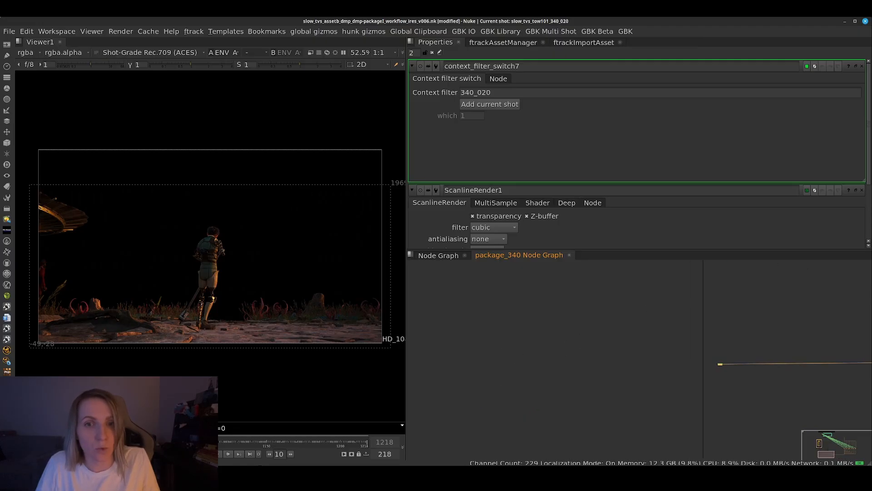
{"action": "scroll", "coordinate": [747, 367], "scroll_direction": "up", "scroll_amount": 5}
{"action": "left_click_drag", "start_coordinate": [672, 359], "coordinate": [628, 344]}
{"action": "scroll", "coordinate": [700, 406], "scroll_direction": "down", "scroll_amount": 8}
{"action": "middle_click_drag", "start_coordinate": [699, 406], "coordinate": [511, 376]}
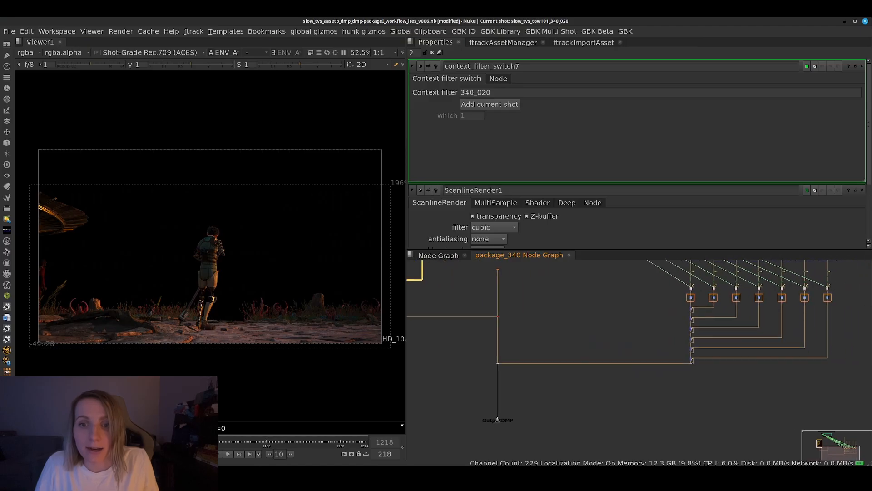
{"action": "left_click", "coordinate": [511, 376]}
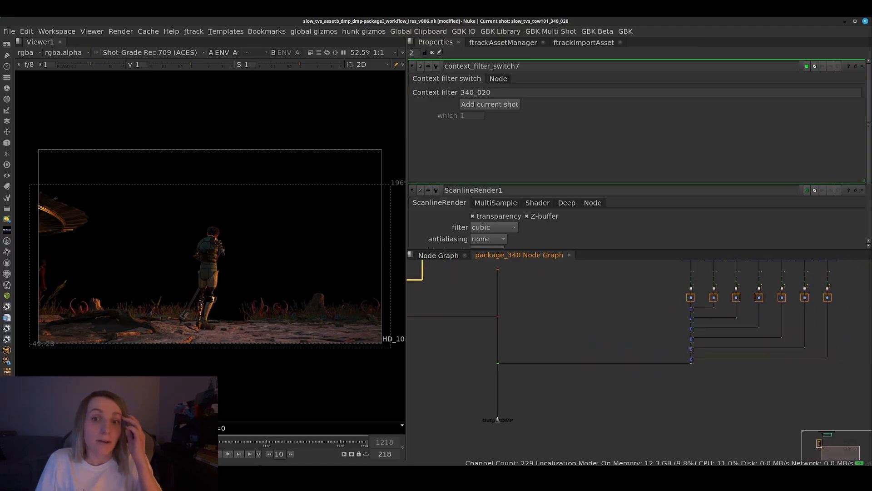
Step: Return to the main node graph and view the VIEW_AND_CHECK1 contact sheet of the DMP layers beside the package live group
{"action": "left_click", "coordinate": [438, 255]}
{"action": "scroll", "coordinate": [632, 387], "scroll_direction": "down", "scroll_amount": 8}
{"action": "middle_click_drag", "start_coordinate": [699, 400], "coordinate": [467, 288]}
{"action": "middle_click_drag", "start_coordinate": [683, 301], "coordinate": [624, 314]}
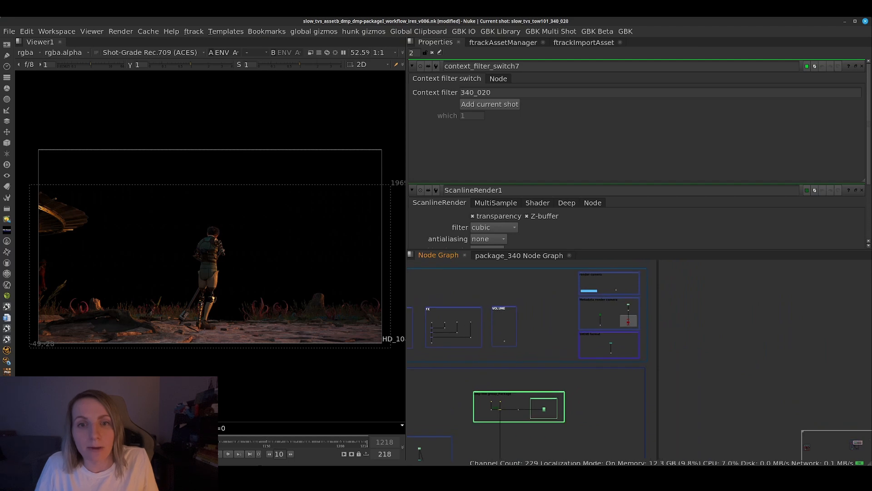
{"action": "scroll", "coordinate": [623, 313], "scroll_direction": "up", "scroll_amount": 4}
{"action": "middle_click_drag", "start_coordinate": [463, 454], "coordinate": [511, 305]}
{"action": "scroll", "coordinate": [495, 356], "scroll_direction": "up", "scroll_amount": 7}
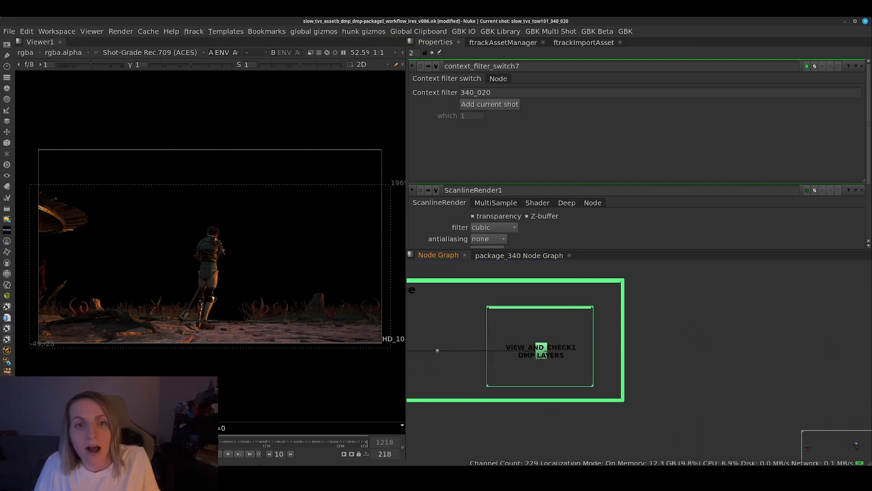
{"action": "left_click", "coordinate": [561, 356]}
{"action": "double_click", "coordinate": [561, 368]}
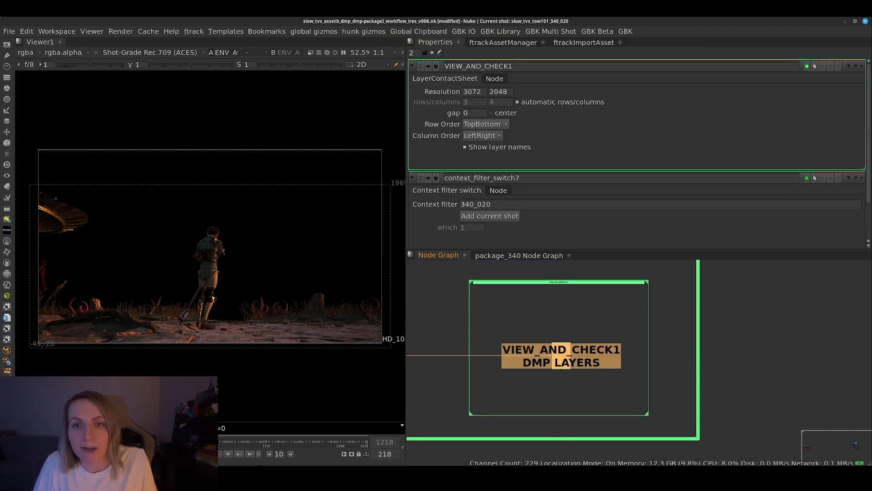
{"action": "key", "text": "1"}
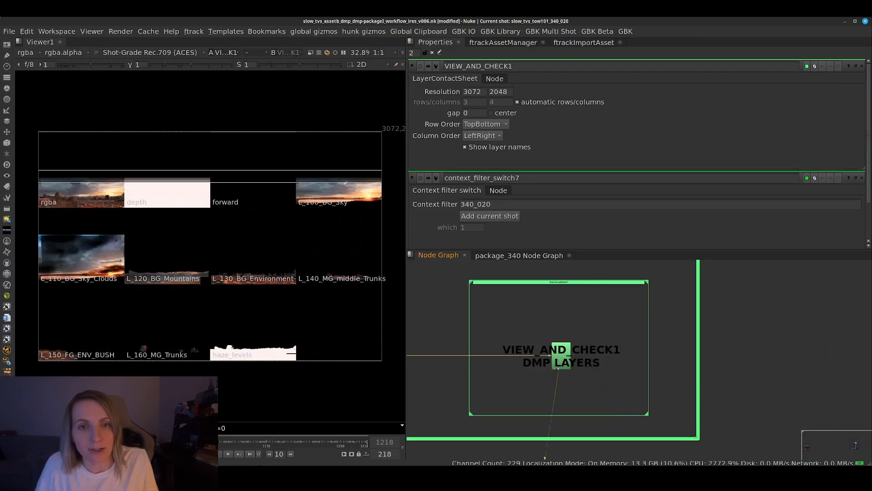
Step: Follow the main comp tree down from the package live group and view the last node below the cinematic format crop
{"action": "scroll", "coordinate": [689, 359], "scroll_direction": "down", "scroll_amount": 5}
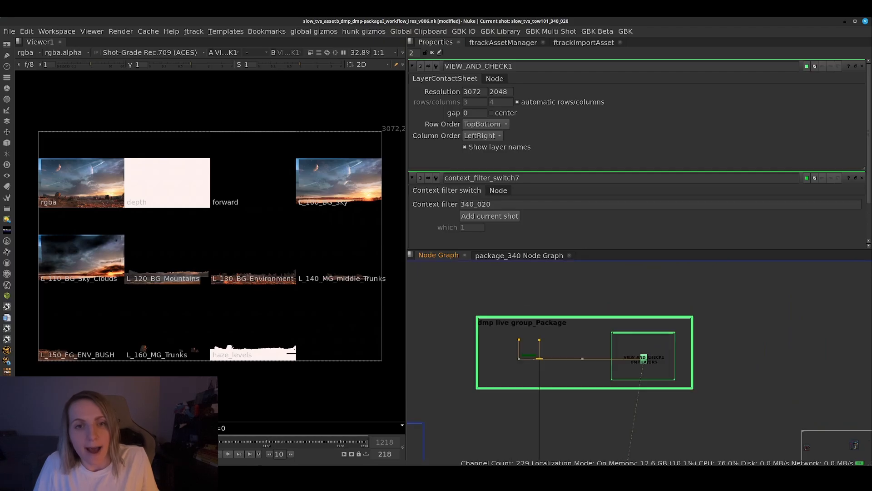
{"action": "middle_click_drag", "start_coordinate": [689, 359], "coordinate": [697, 243]}
{"action": "middle_click_drag", "start_coordinate": [686, 377], "coordinate": [673, 260]}
{"action": "middle_click_drag", "start_coordinate": [636, 359], "coordinate": [591, 318]}
{"action": "middle_click_drag", "start_coordinate": [563, 390], "coordinate": [564, 340]}
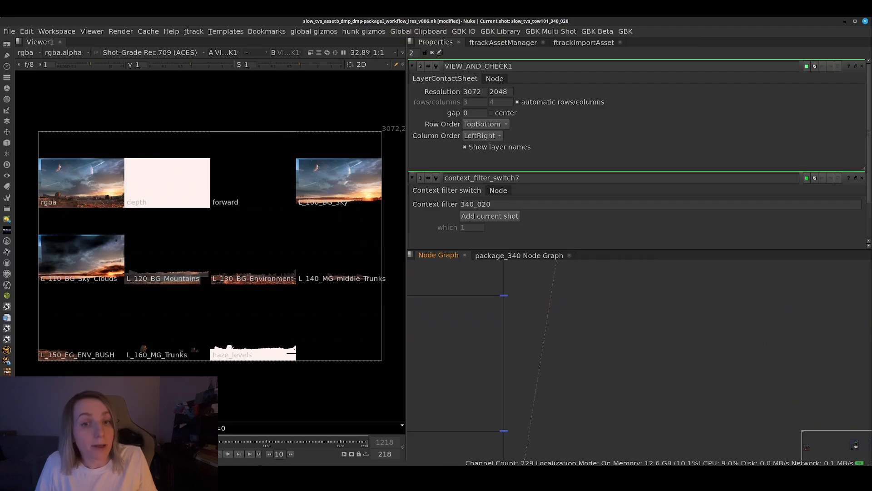
{"action": "middle_click_drag", "start_coordinate": [563, 450], "coordinate": [565, 270]}
{"action": "scroll", "coordinate": [564, 338], "scroll_direction": "down", "scroll_amount": 1}
{"action": "left_click_drag", "start_coordinate": [518, 312], "coordinate": [499, 261]}
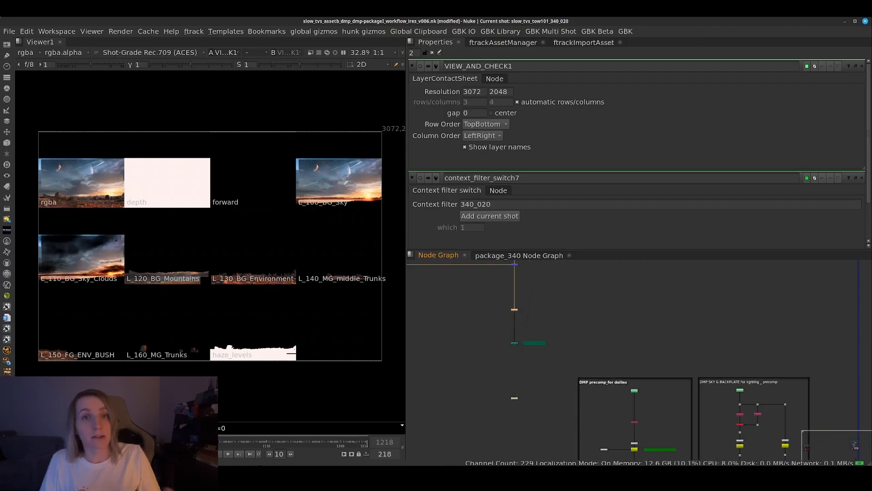
{"action": "key", "text": "1"}
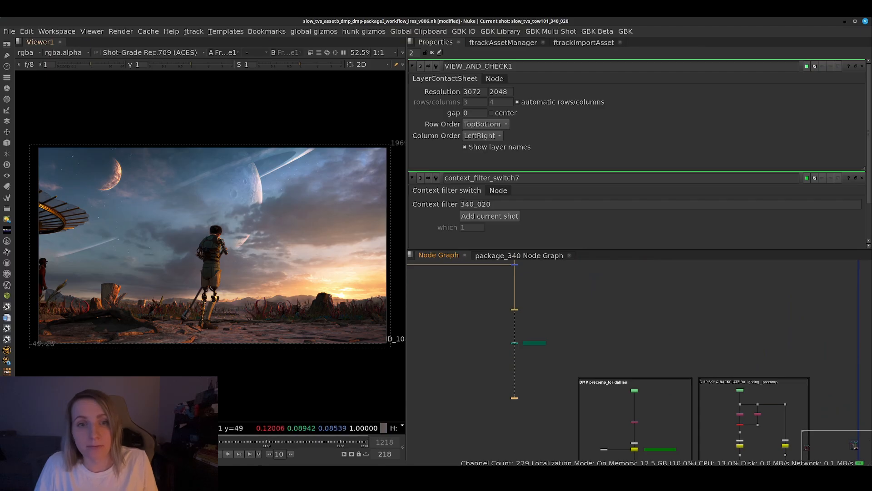
Step: Switch to the layout with the larger node graph and examine the comp tree and the precomp sections for dailies and lighting
{"action": "scroll", "coordinate": [611, 342], "scroll_direction": "down", "scroll_amount": 2}
{"action": "middle_click_drag", "start_coordinate": [611, 343], "coordinate": [599, 450]}
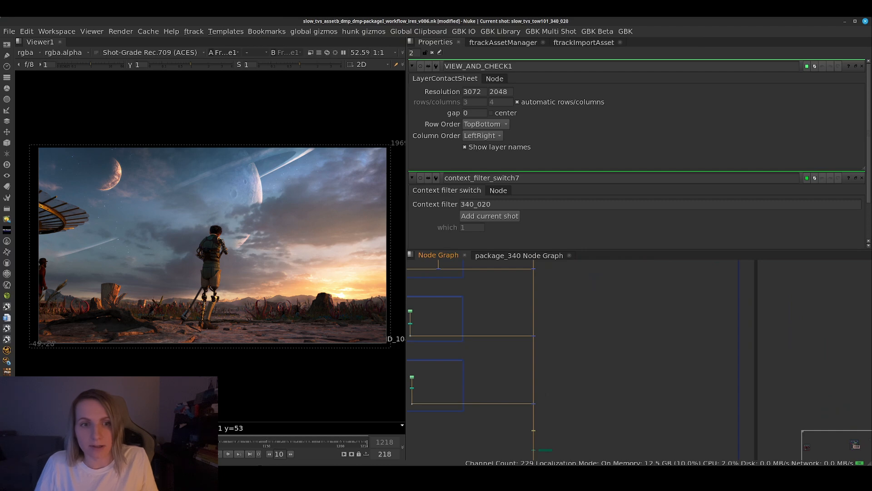
{"action": "key", "text": "shift+F2"}
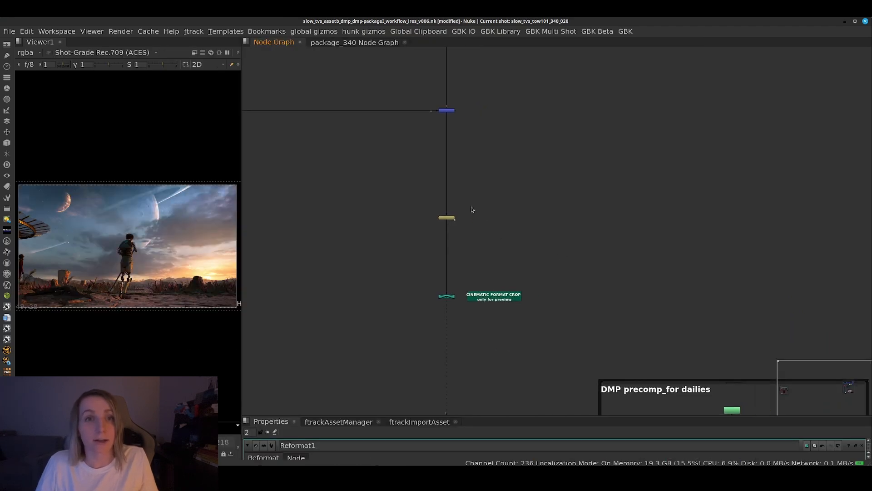
{"action": "middle_click_drag", "start_coordinate": [568, 254], "coordinate": [609, 457]}
{"action": "scroll", "coordinate": [666, 378], "scroll_direction": "up", "scroll_amount": 1}
{"action": "scroll", "coordinate": [659, 378], "scroll_direction": "down", "scroll_amount": 4}
{"action": "middle_click_drag", "start_coordinate": [604, 357], "coordinate": [599, 455]}
{"action": "middle_click_drag", "start_coordinate": [592, 136], "coordinate": [595, 454]}
{"action": "scroll", "coordinate": [578, 325], "scroll_direction": "up", "scroll_amount": 5}
{"action": "scroll", "coordinate": [577, 324], "scroll_direction": "down", "scroll_amount": 2}
{"action": "middle_click_drag", "start_coordinate": [552, 384], "coordinate": [598, 179]}
{"action": "scroll", "coordinate": [572, 79], "scroll_direction": "up", "scroll_amount": 2}
{"action": "scroll", "coordinate": [608, 367], "scroll_direction": "up", "scroll_amount": 2}
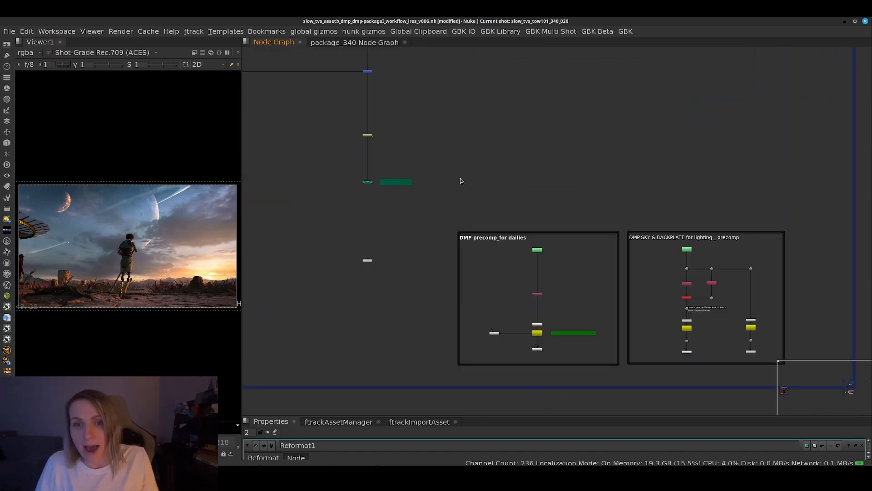
Step: Inspect the render submission options in the Dispatcher and in the nuke_dispatch1 node of the DMP precomp_for dailies section
{"action": "key", "text": "F5"}
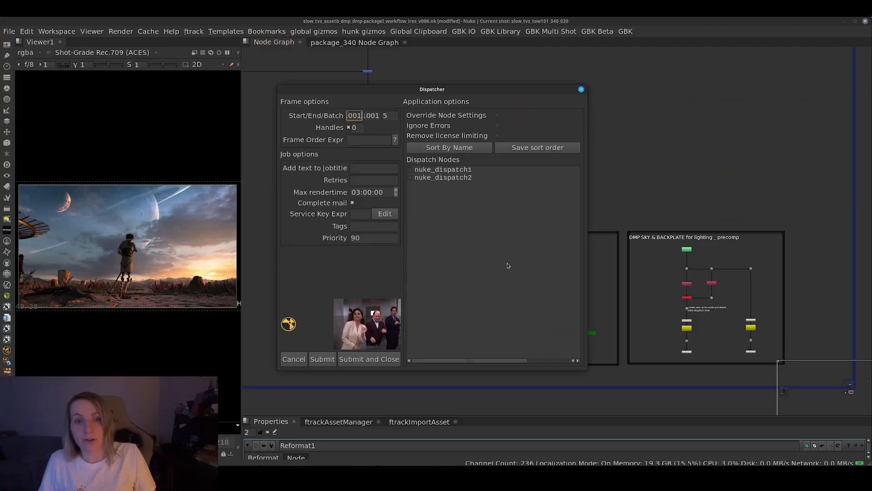
{"action": "left_click", "coordinate": [581, 89]}
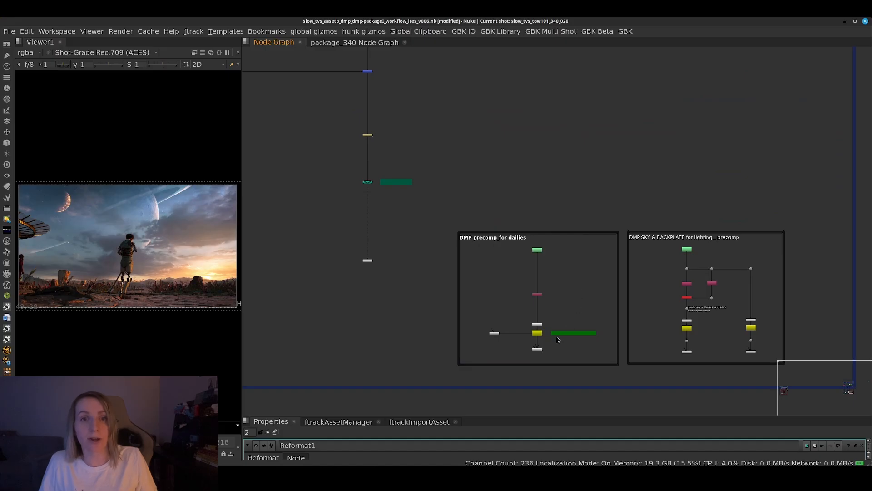
{"action": "scroll", "coordinate": [555, 344], "scroll_direction": "up", "scroll_amount": 6}
{"action": "left_click_drag", "start_coordinate": [547, 384], "coordinate": [356, 329]}
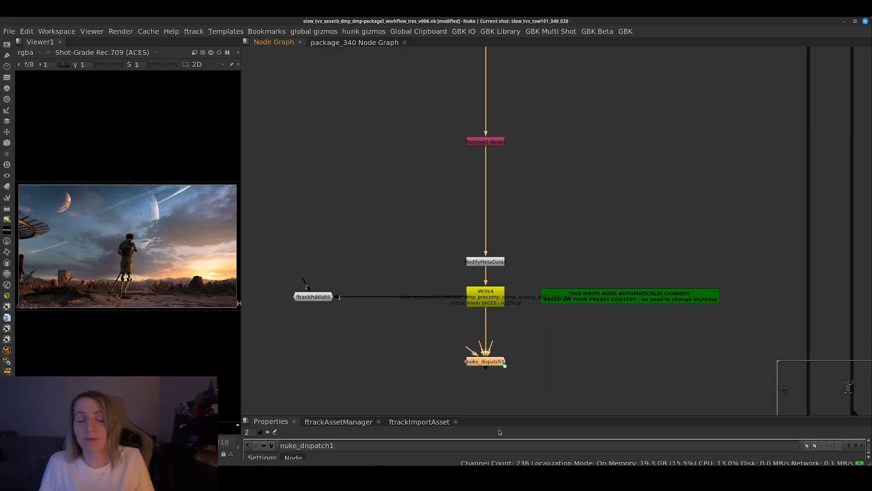
{"action": "left_click_drag", "start_coordinate": [509, 416], "coordinate": [515, 175]}
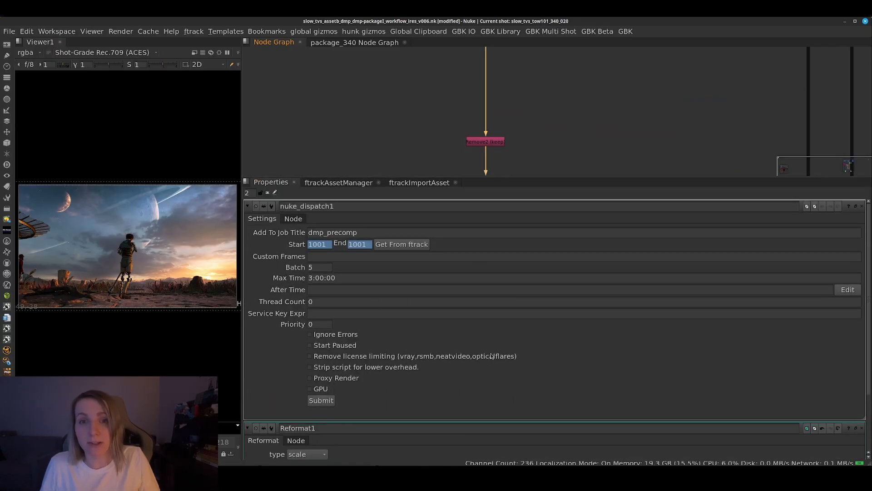
{"action": "scroll", "coordinate": [579, 143], "scroll_direction": "down", "scroll_amount": 5}
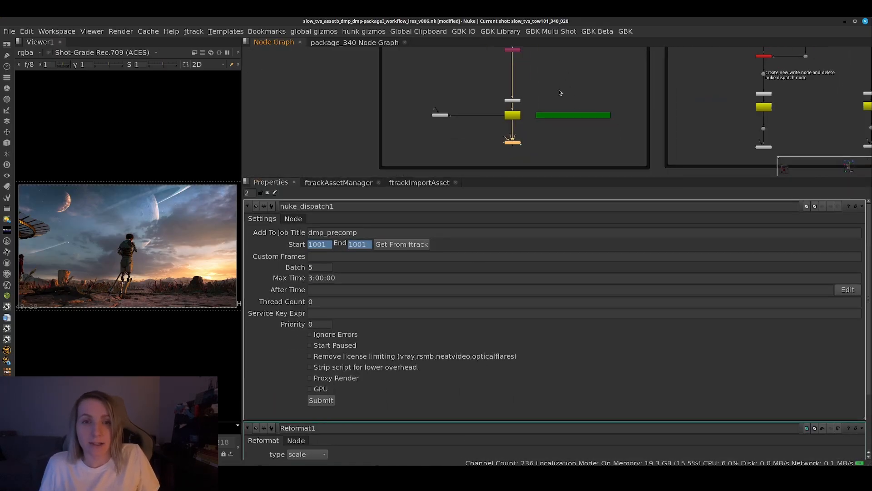
{"action": "scroll", "coordinate": [559, 92], "scroll_direction": "down", "scroll_amount": 2}
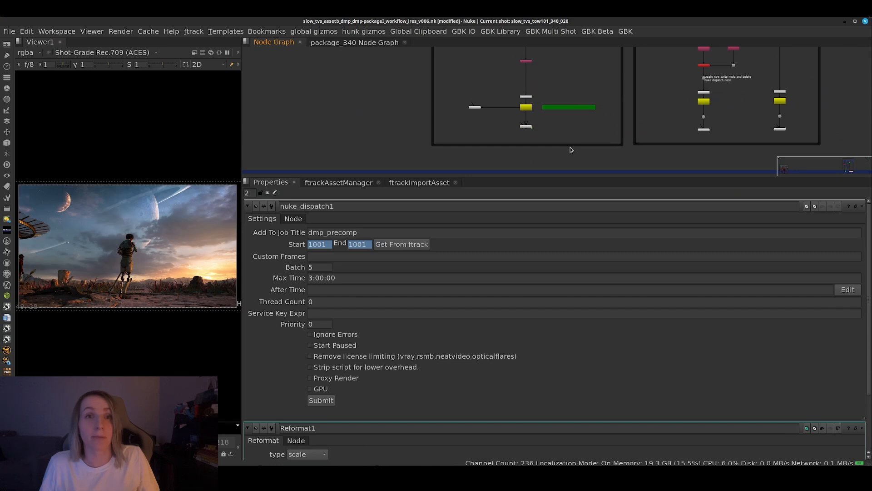
{"action": "scroll", "coordinate": [568, 114], "scroll_direction": "down", "scroll_amount": 2}
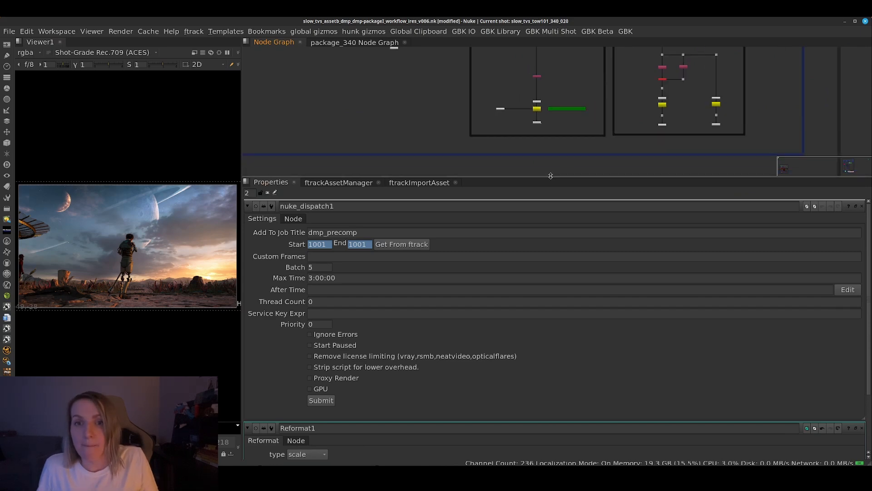
{"action": "left_click_drag", "start_coordinate": [550, 175], "coordinate": [553, 197]}
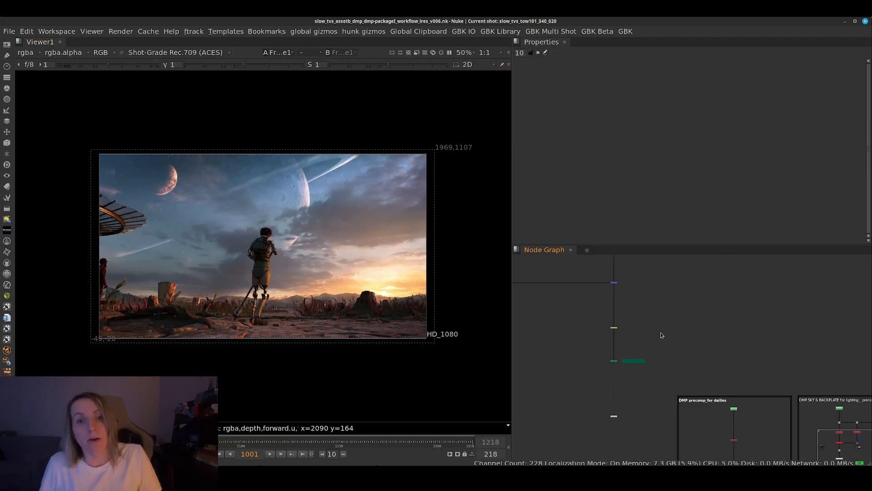
Step: Locate the package_340 LiveGroup in the dmp live group section and open its properties
{"action": "scroll", "coordinate": [671, 343], "scroll_direction": "down", "scroll_amount": 3}
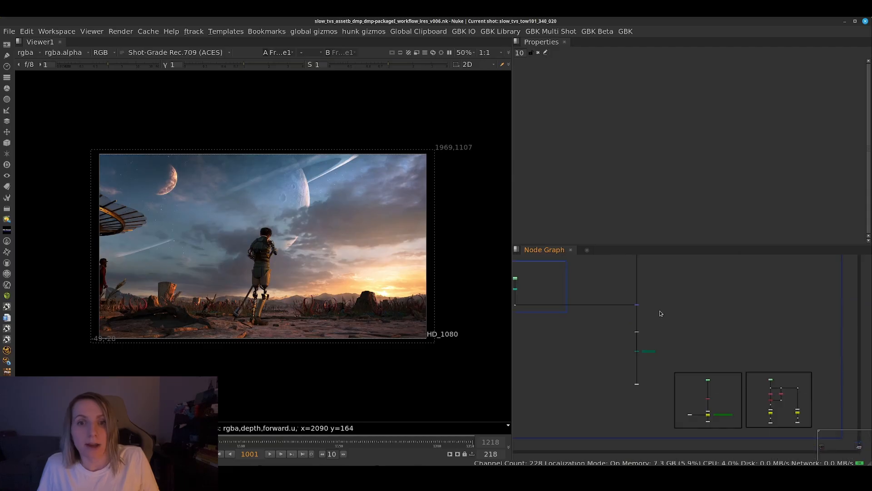
{"action": "middle_click_drag", "start_coordinate": [666, 294], "coordinate": [682, 379]}
{"action": "middle_click_drag", "start_coordinate": [702, 297], "coordinate": [713, 386]}
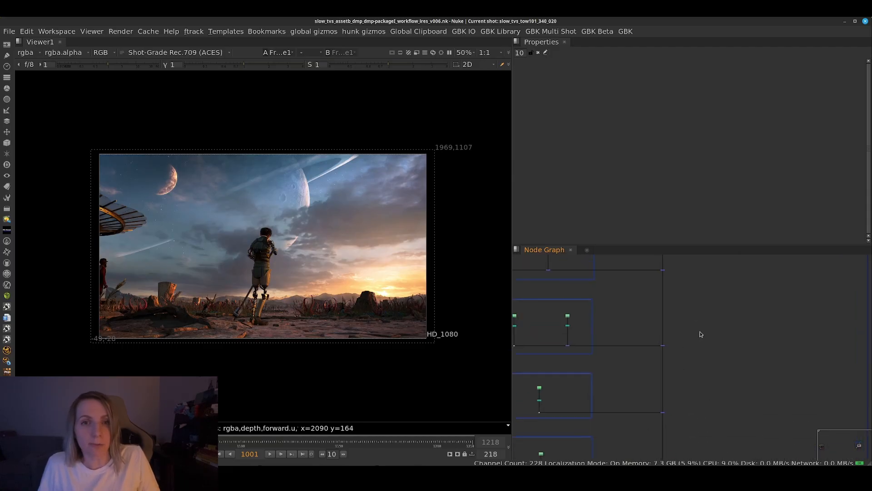
{"action": "scroll", "coordinate": [703, 290], "scroll_direction": "down", "scroll_amount": 2}
{"action": "middle_click_drag", "start_coordinate": [709, 278], "coordinate": [713, 410]}
{"action": "scroll", "coordinate": [684, 336], "scroll_direction": "up", "scroll_amount": 4}
{"action": "scroll", "coordinate": [679, 320], "scroll_direction": "up", "scroll_amount": 4}
{"action": "double_click", "coordinate": [665, 323]}
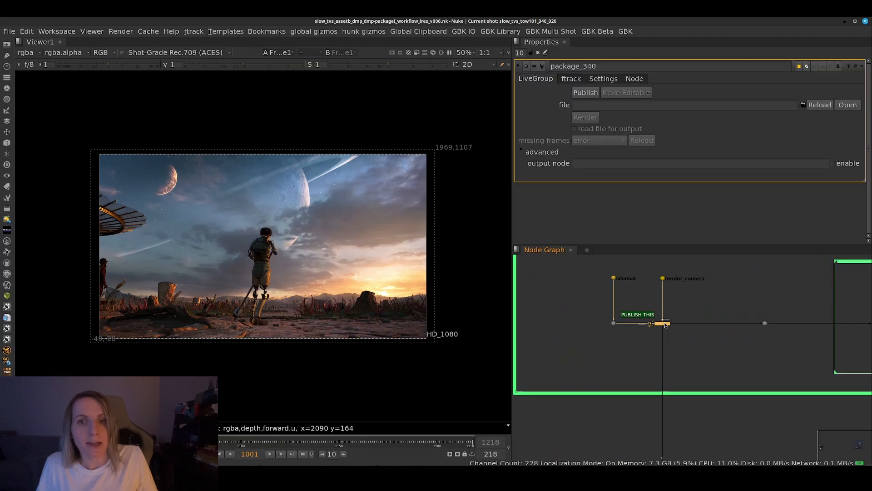
{"action": "scroll", "coordinate": [696, 356], "scroll_direction": "up", "scroll_amount": 2}
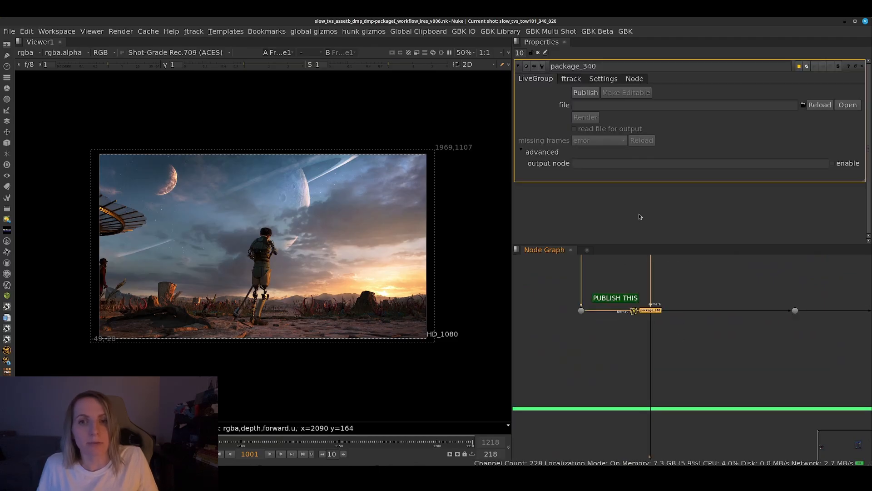
Step: Create an ftrack publish node for the package_340 LiveGroup, place it below right of the group, and name the asset dmp_package340
{"action": "left_click", "coordinate": [579, 94]}
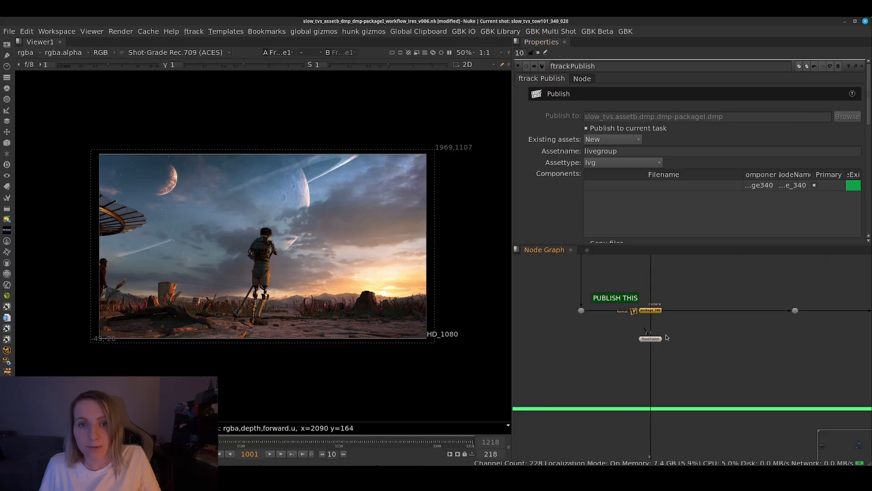
{"action": "left_click_drag", "start_coordinate": [658, 339], "coordinate": [699, 346]}
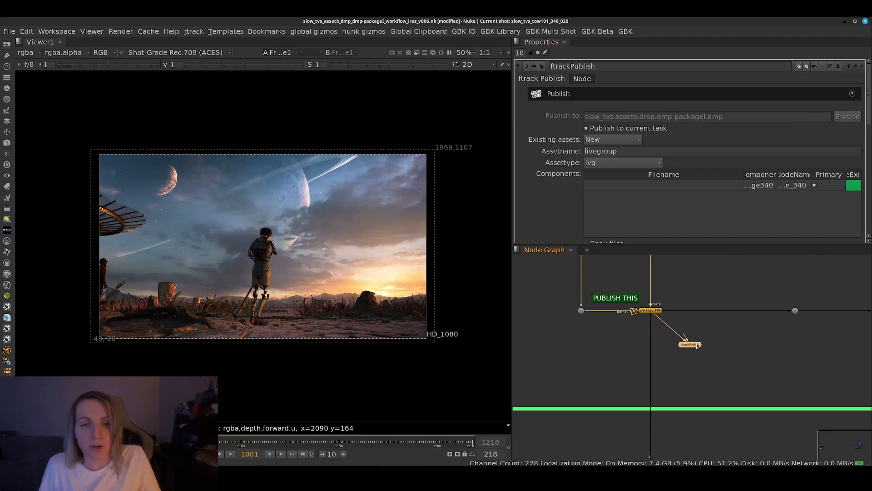
{"action": "double_click", "coordinate": [618, 151]}
{"action": "type", "text": "dmp_package340"}
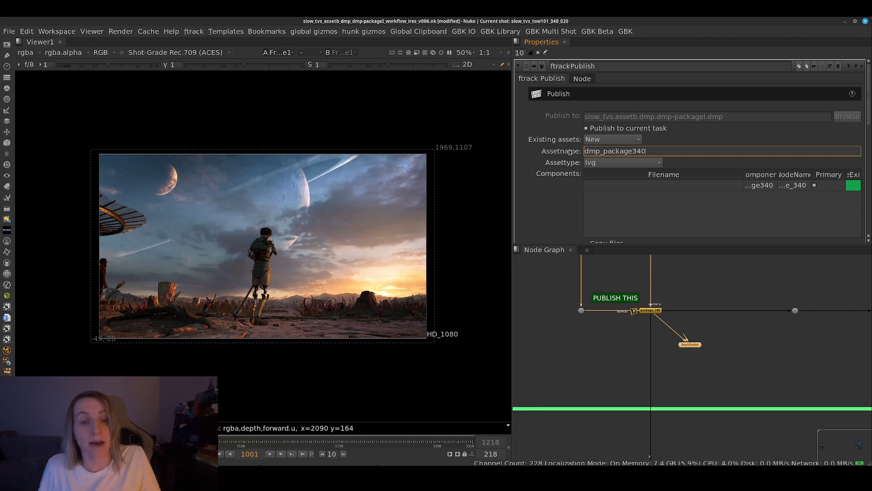
{"action": "key", "text": "Return"}
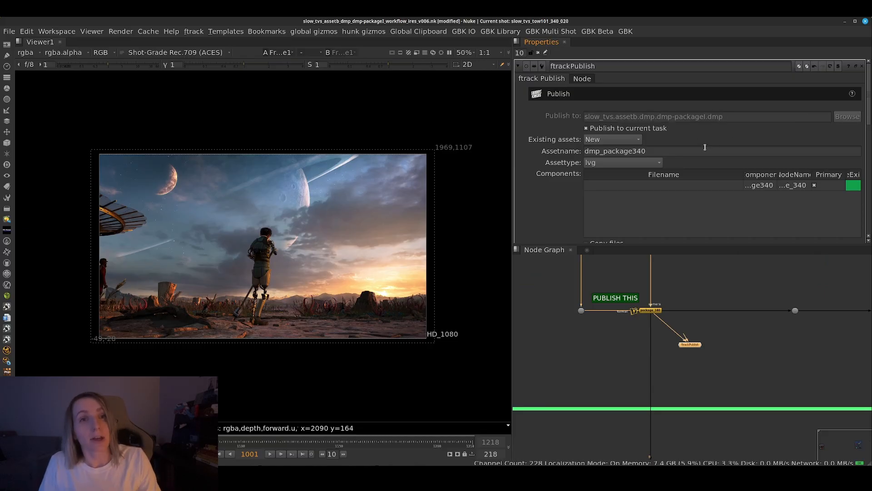
Step: Review the ftrack publish settings and enter "I've done some" in the required Done comment
{"action": "scroll", "coordinate": [712, 159], "scroll_direction": "down", "scroll_amount": 5}
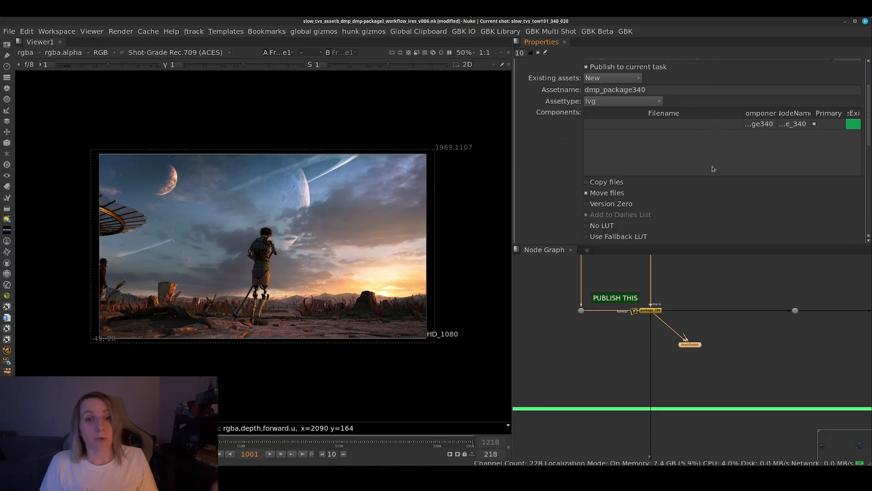
{"action": "scroll", "coordinate": [713, 168], "scroll_direction": "up", "scroll_amount": 4}
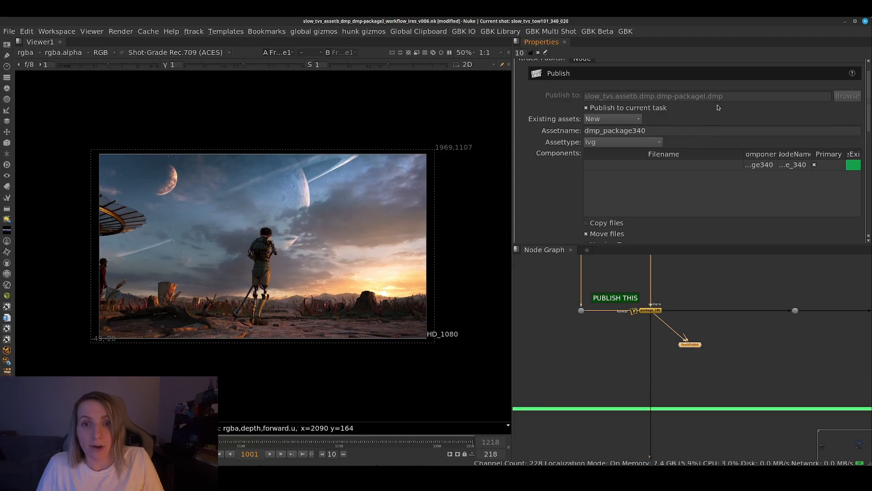
{"action": "scroll", "coordinate": [720, 108], "scroll_direction": "up", "scroll_amount": 1}
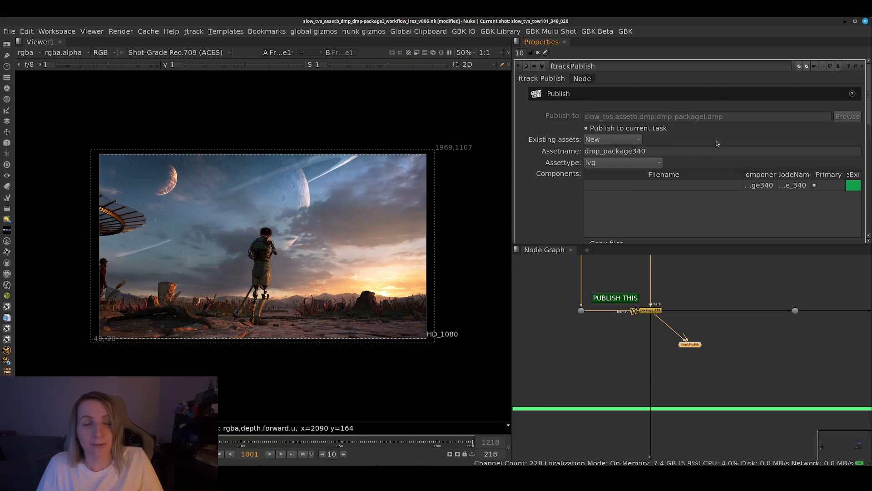
{"action": "scroll", "coordinate": [718, 143], "scroll_direction": "down", "scroll_amount": 4}
{"action": "scroll", "coordinate": [716, 145], "scroll_direction": "down", "scroll_amount": 5}
{"action": "left_click", "coordinate": [639, 154]}
{"action": "type", "text": "I've done s"}
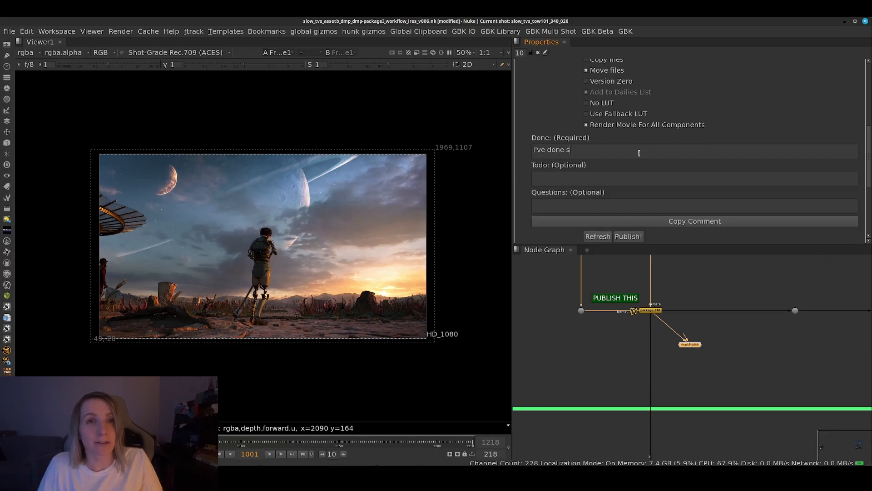
{"action": "type", "text": "ome"}
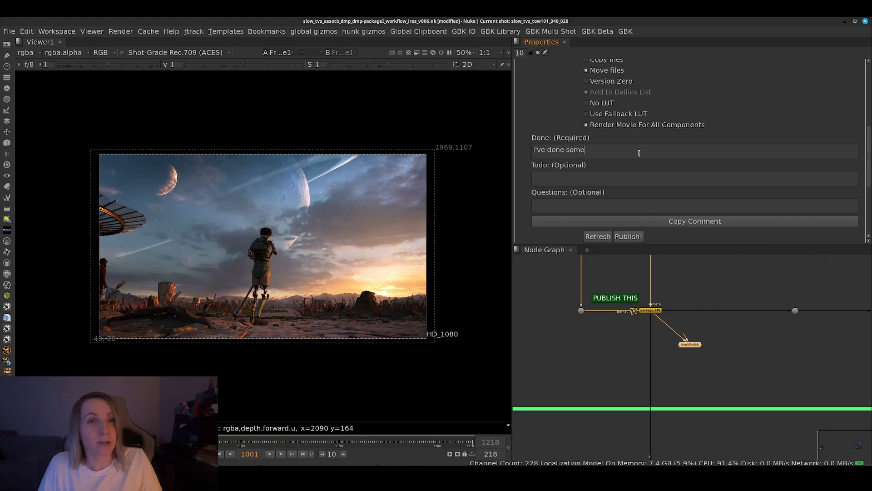